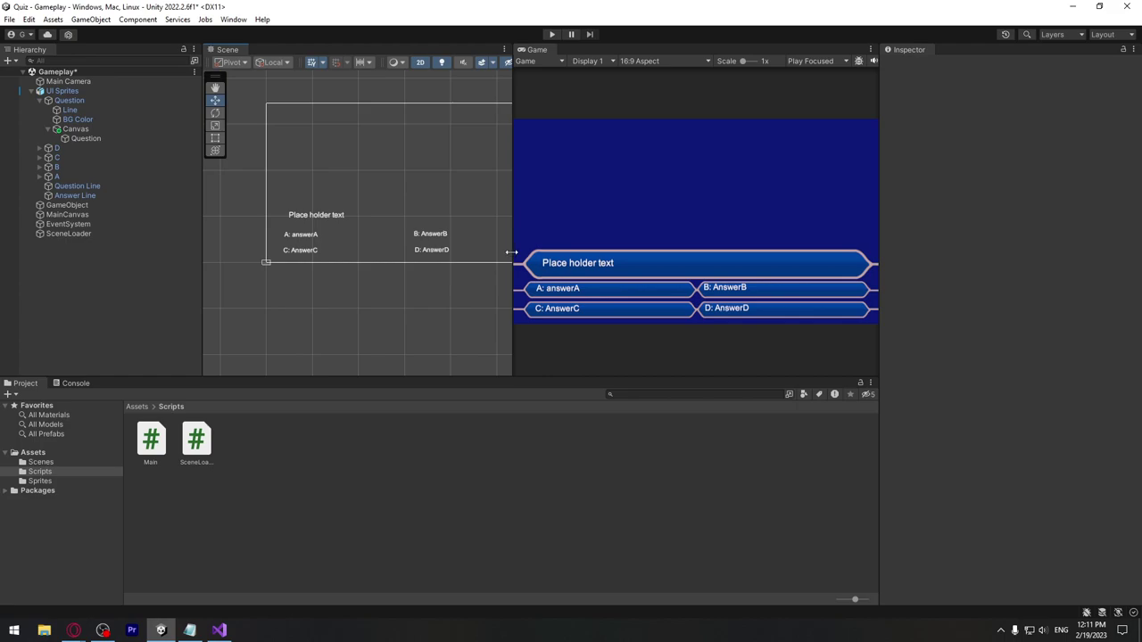
Step: Widen the Game view and zoom the Scene view onto the question bar and answers A–D
mouse_move(511, 252)
left_mouse_down()
mouse_move(490, 251)
mouse_move(500, 249)
left_mouse_up()
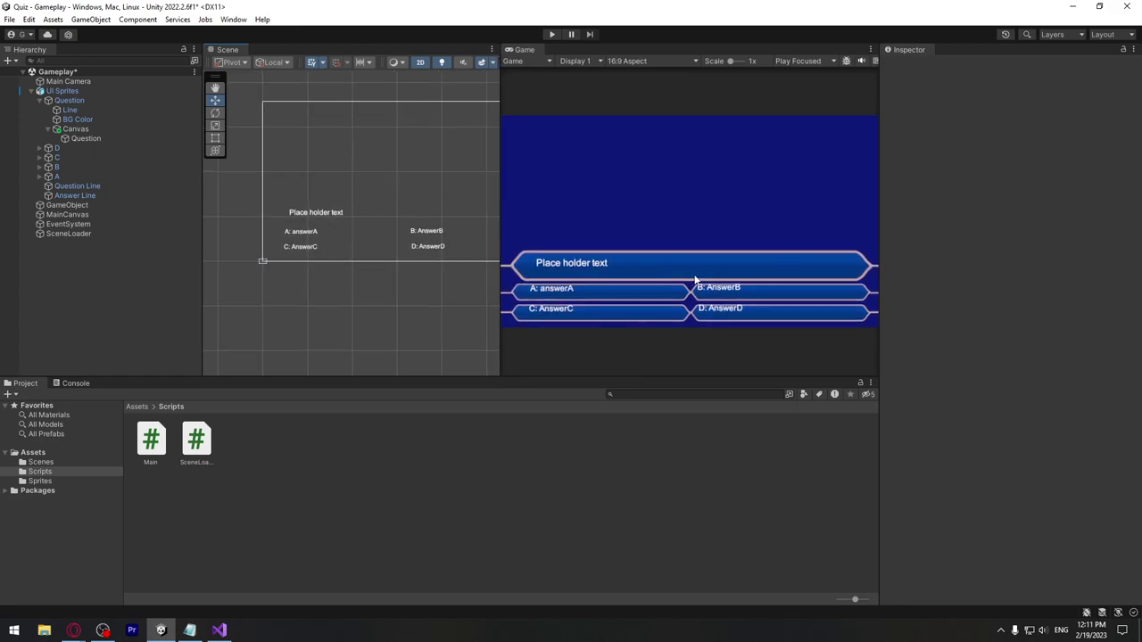
scroll(268, 268, "up", 2)
scroll(375, 254, "down", 10)
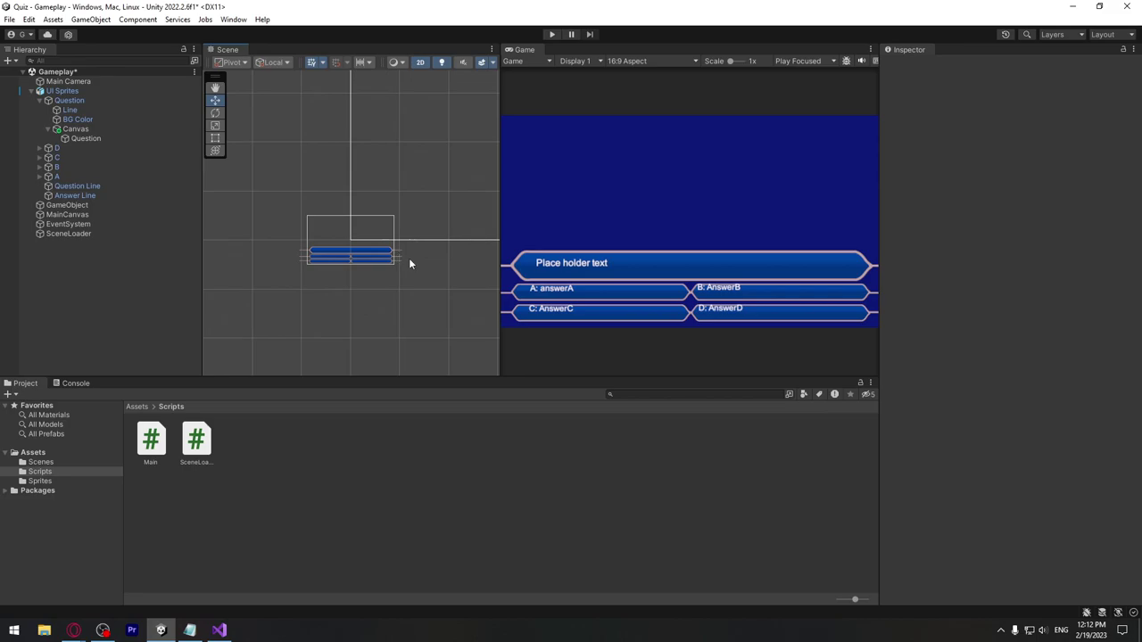
scroll(435, 236, "up", 10)
scroll(357, 294, "down", 3)
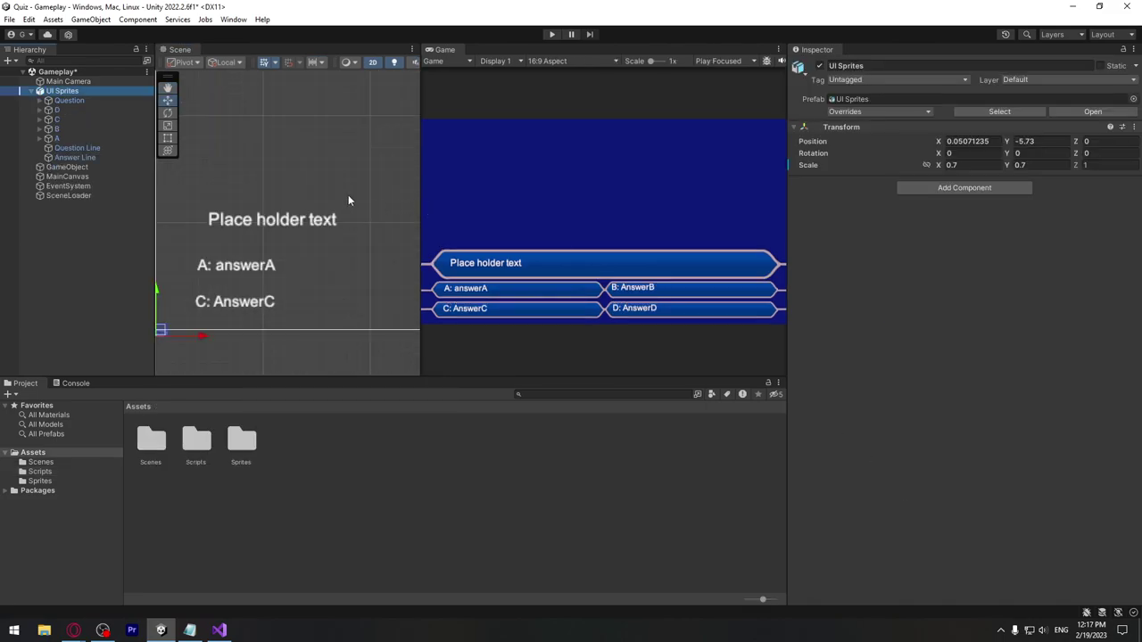
Step: Set the Question Canvas's UI Scale Mode to Scale With Screen Size, 800 × 600 reference
left_click(40, 100)
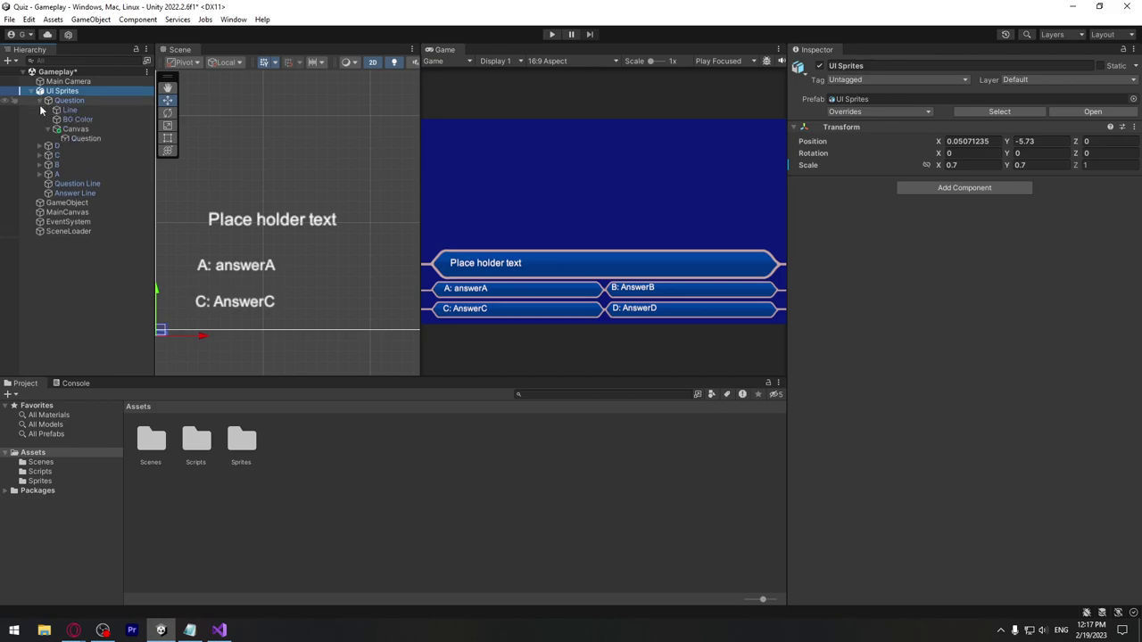
left_click(71, 129)
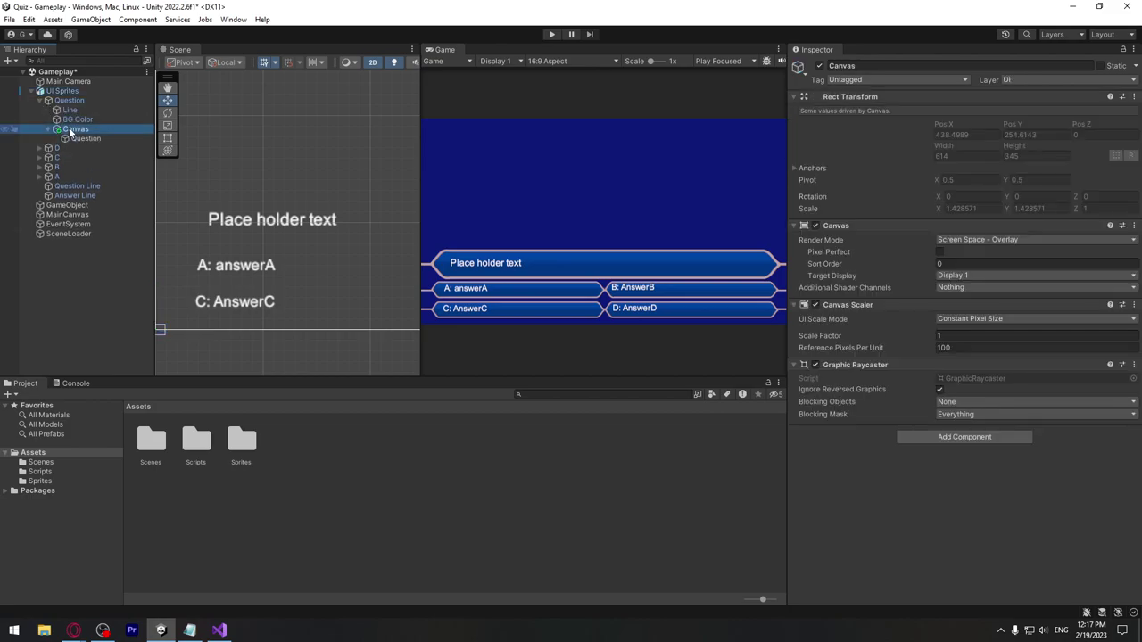
left_click(986, 319)
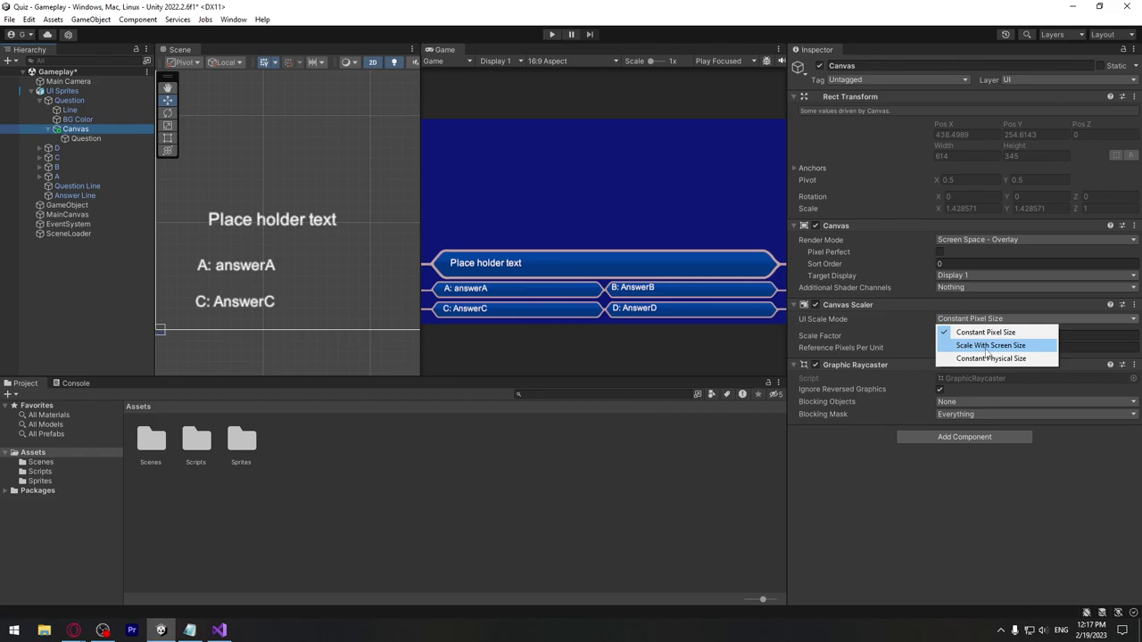
left_click(987, 345)
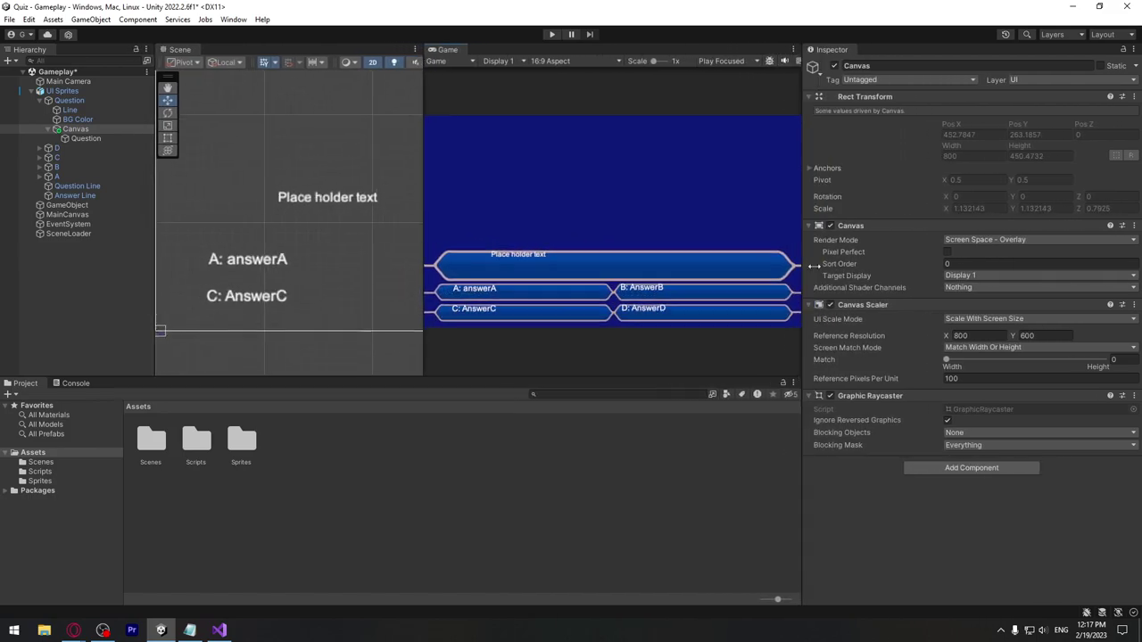
left_click_drag(754, 266, 737, 253)
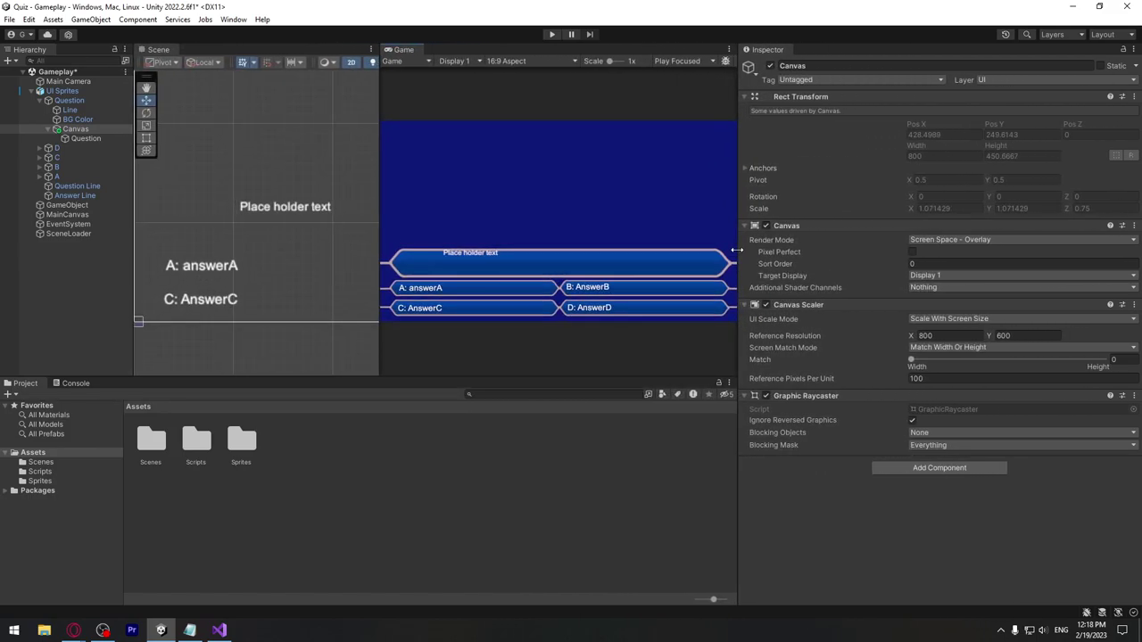
Step: Switch the D, C, B and A answer Canvases' UI Scale Mode to Scale With Screen Size
left_click(39, 147)
left_click(86, 170)
left_click(86, 176)
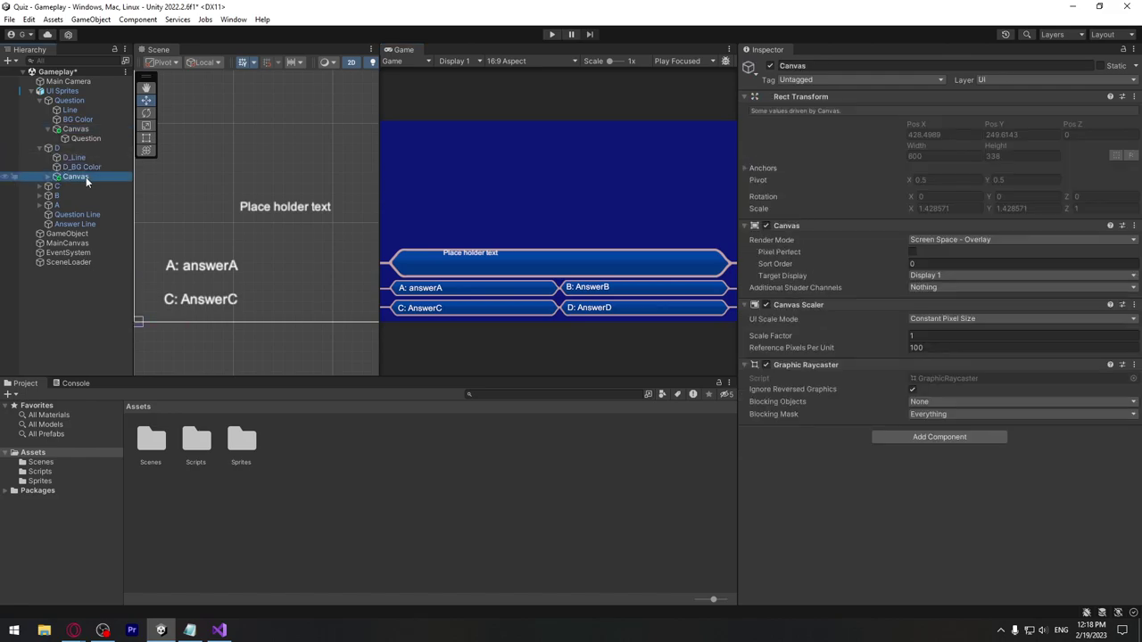
left_click(932, 319)
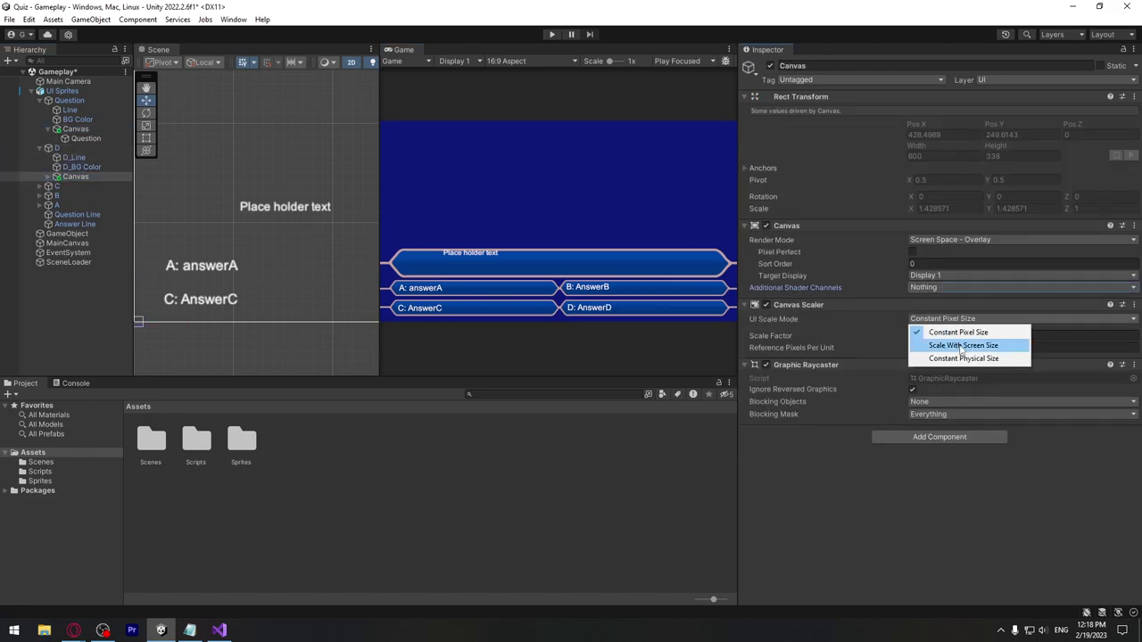
left_click(962, 346)
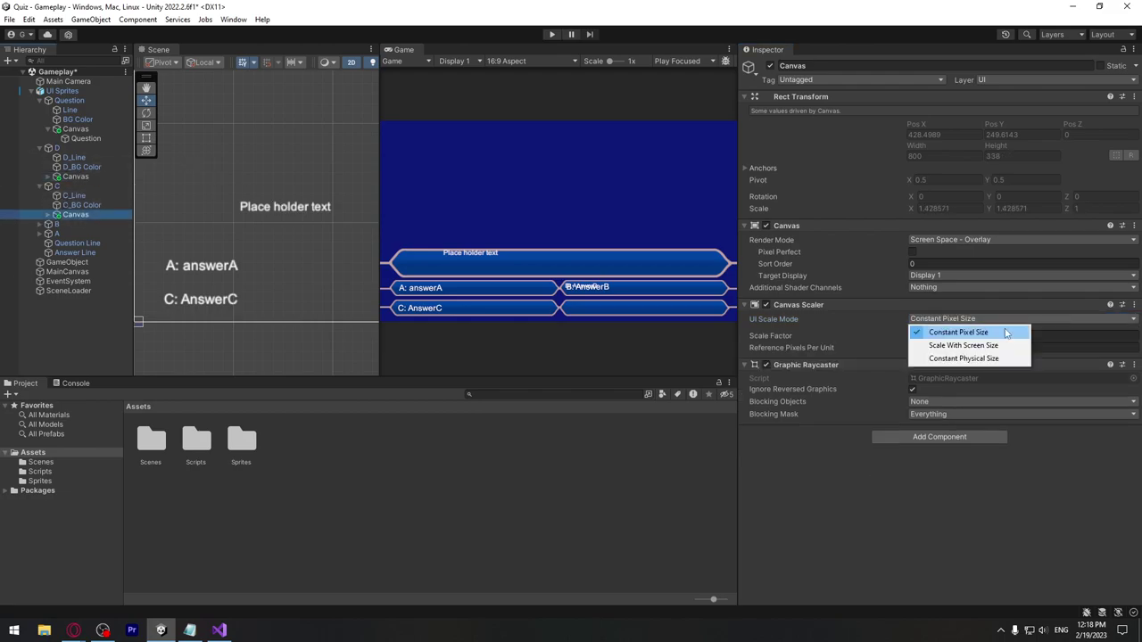
left_click(954, 347)
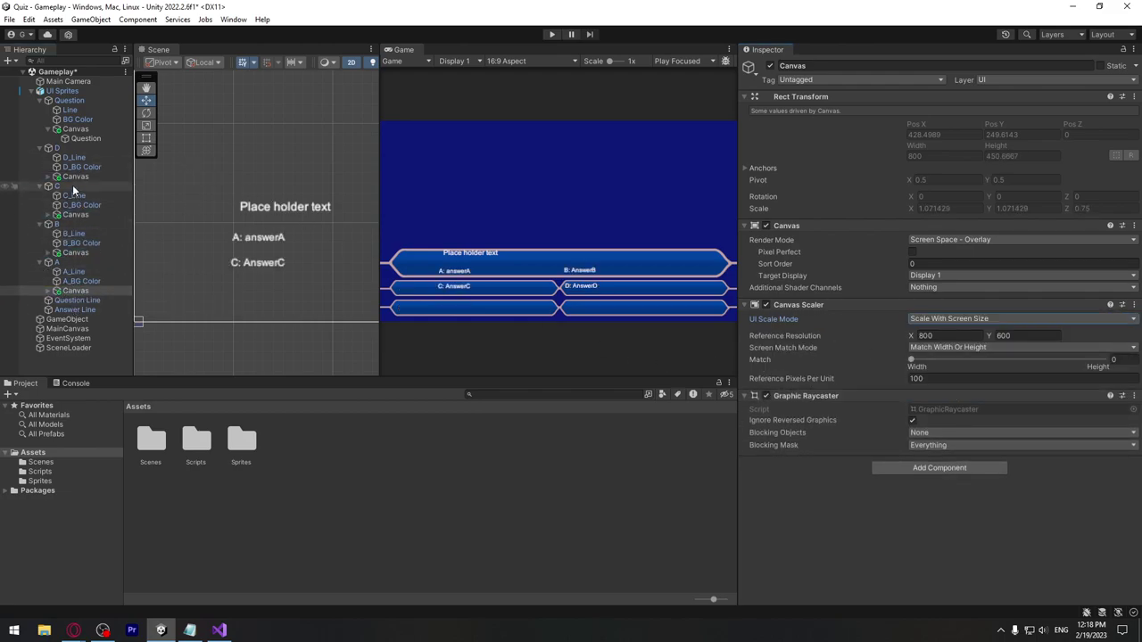
left_click(47, 177)
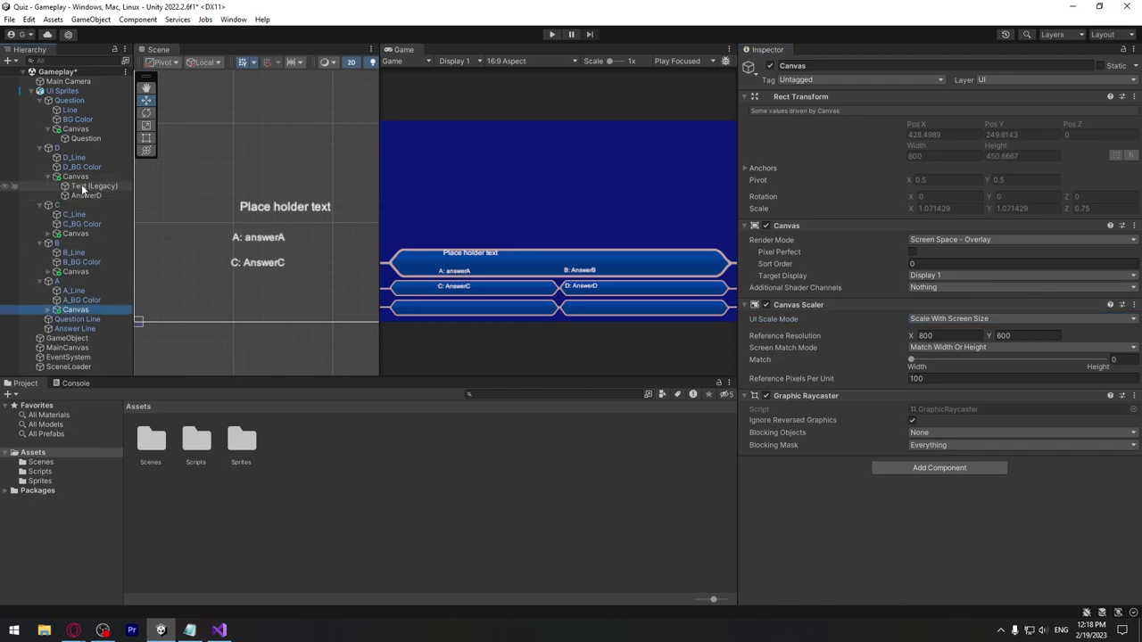
Step: Move answer D's letter label and AnswerD text into the bottom-right bar at Y -200
left_click(75, 176)
left_click(93, 186)
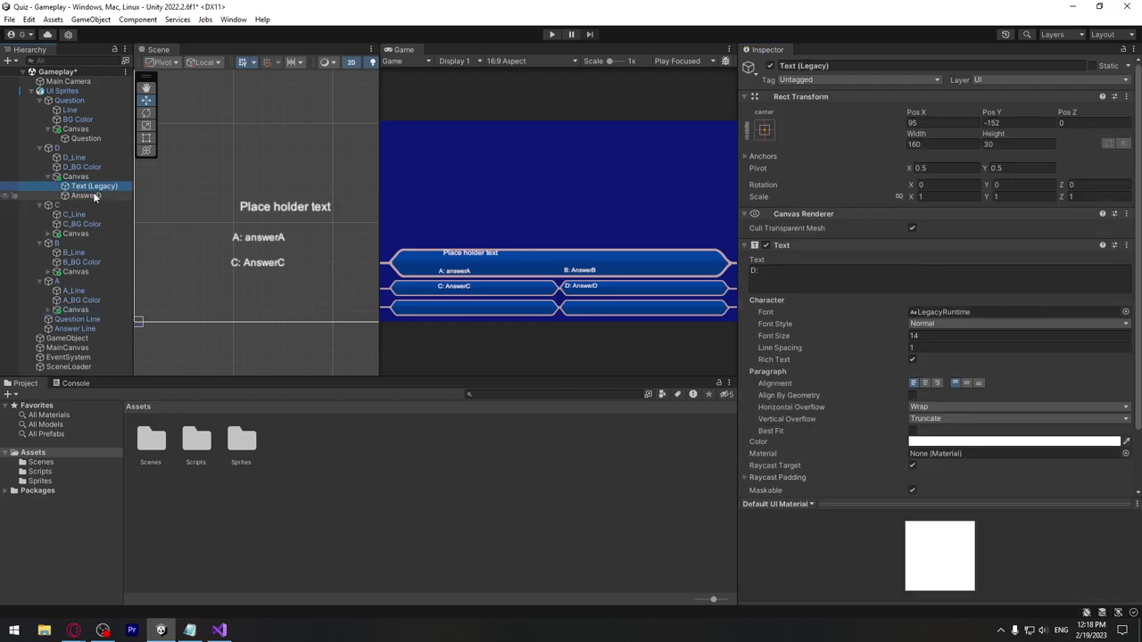
left_click(94, 195, "ctrl")
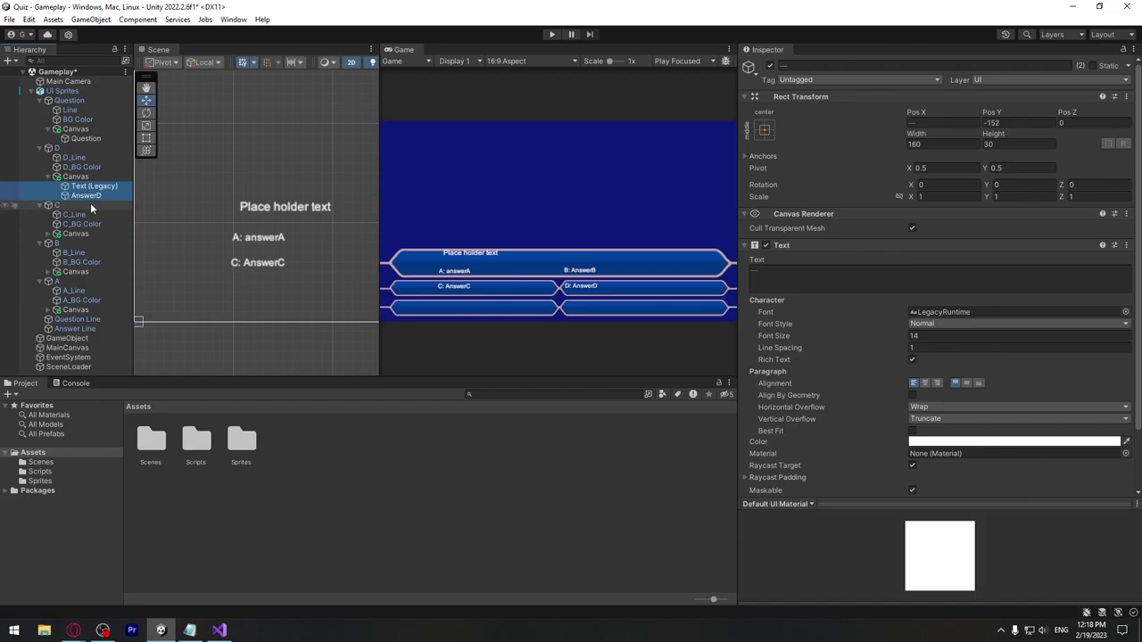
scroll(336, 312, "down", 3)
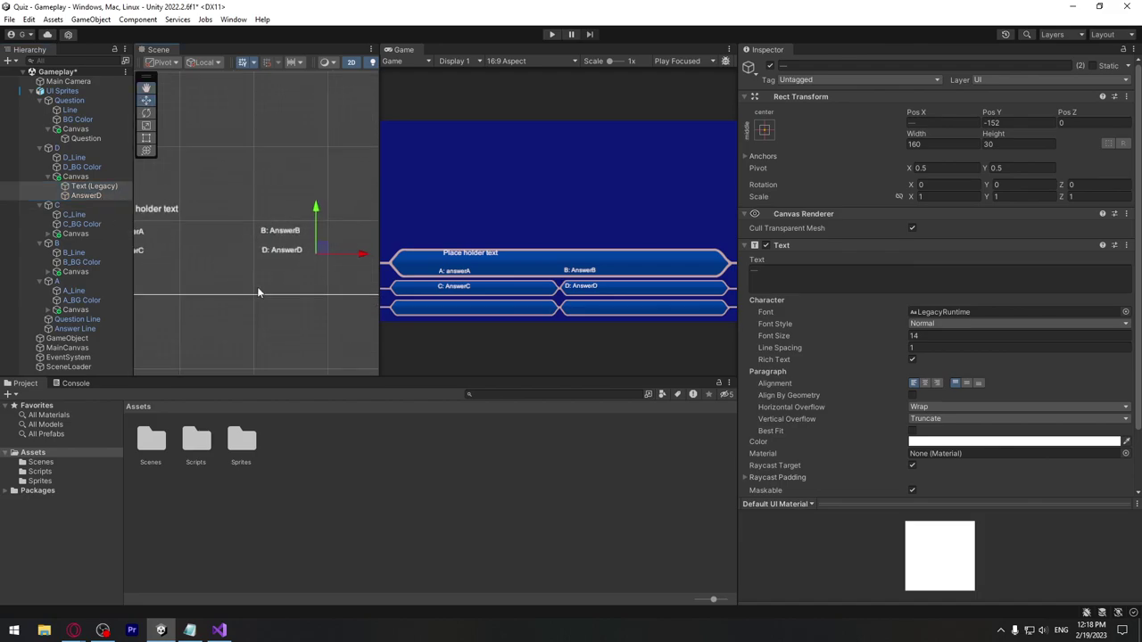
mouse_move(257, 286)
middle_mouse_down()
mouse_move(305, 277)
mouse_move(283, 278)
middle_mouse_up()
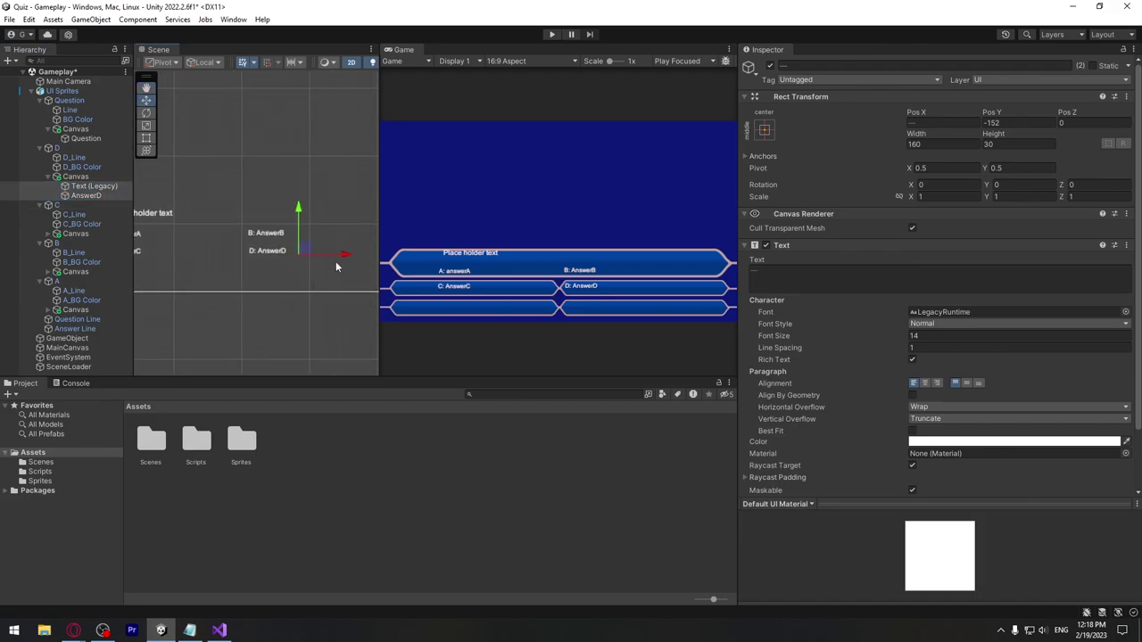
left_click_drag(298, 214, 298, 234)
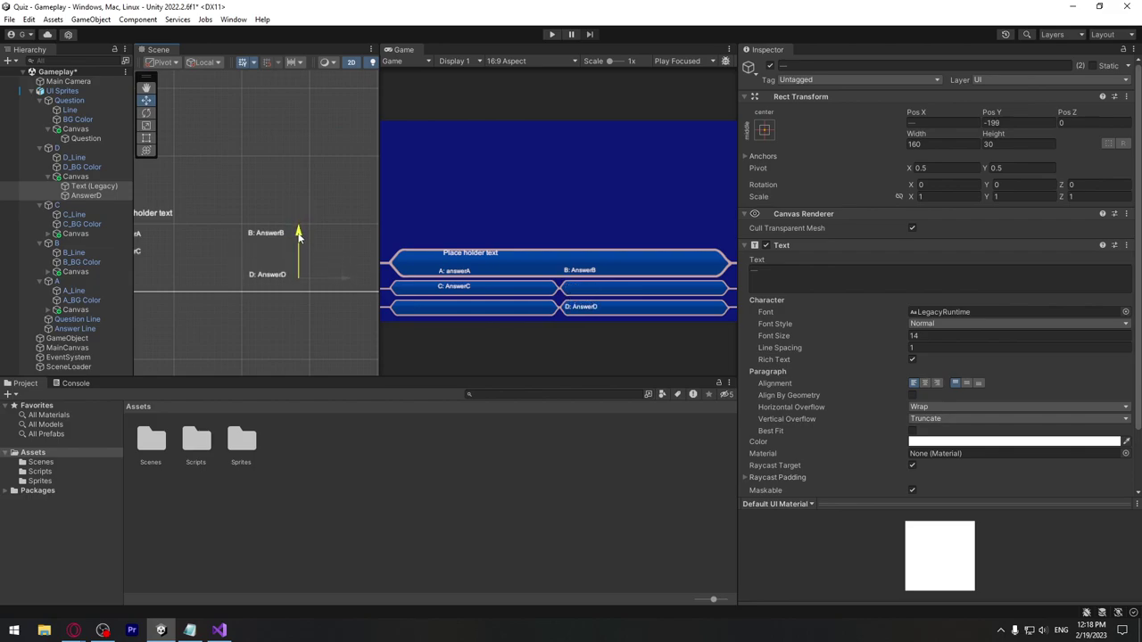
left_click_drag(299, 233, 299, 235)
left_click_drag(341, 280, 344, 279)
Step: Move answer C into the bottom-left bar and answers A and B into the second row
left_click(48, 233)
left_click(87, 244)
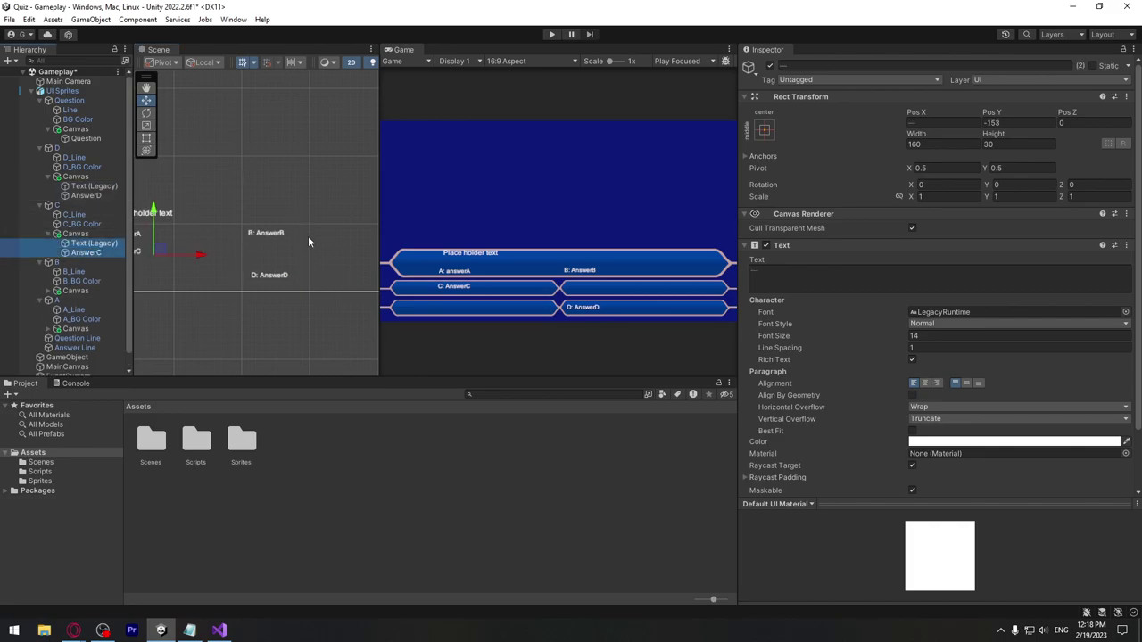
middle_click_drag(223, 275, 299, 270)
left_click_drag(234, 218, 233, 241)
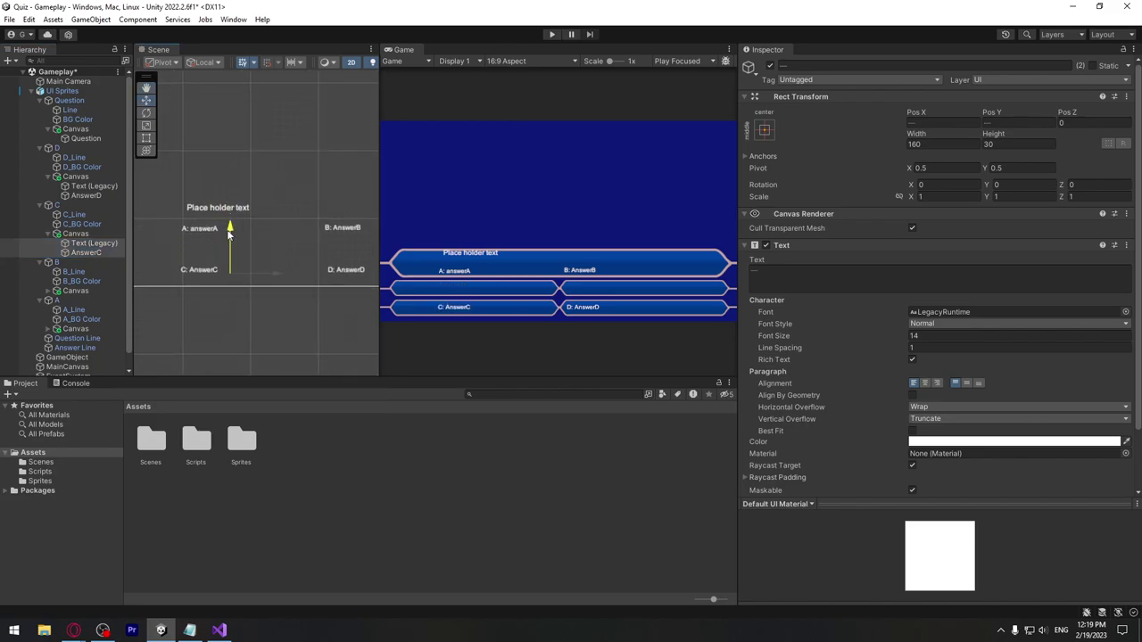
left_click_drag(342, 227, 321, 245)
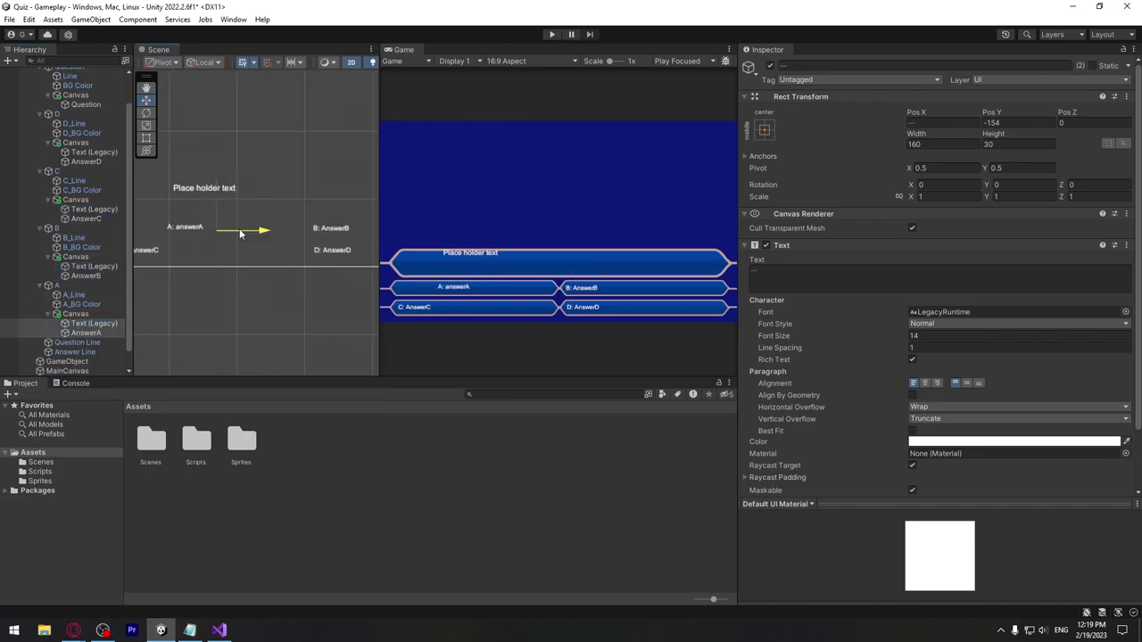
left_click_drag(192, 214, 178, 230)
left_click(79, 138)
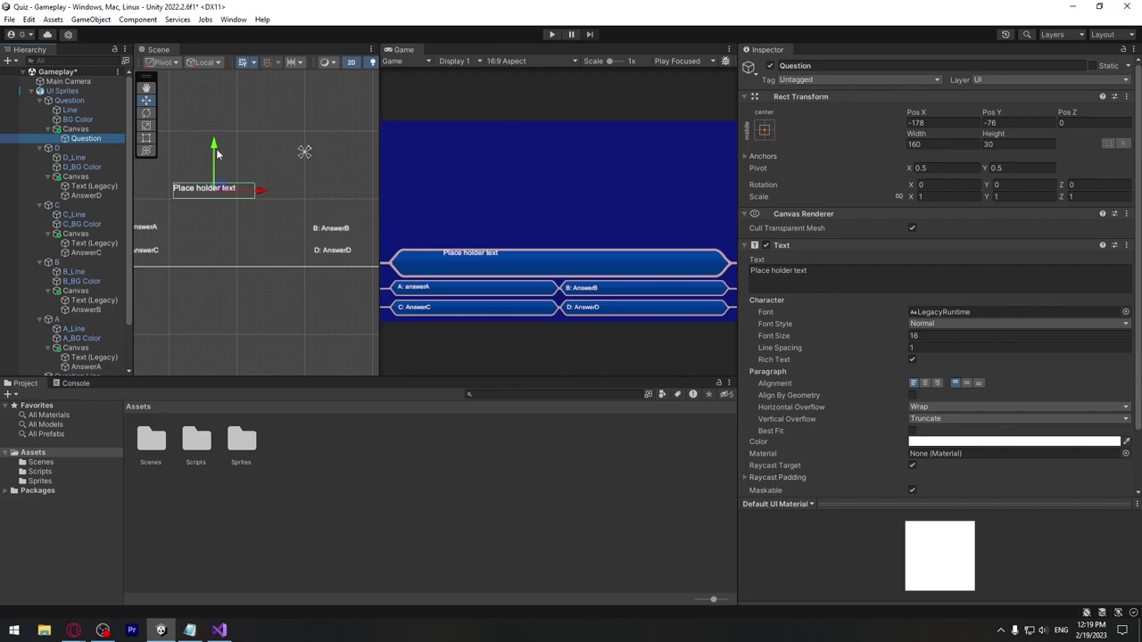
Step: Place the question text at X -271, Y -99 and collapse the expanded quiz objects
left_click_drag(216, 148, 207, 163)
left_click_drag(256, 200, 212, 207)
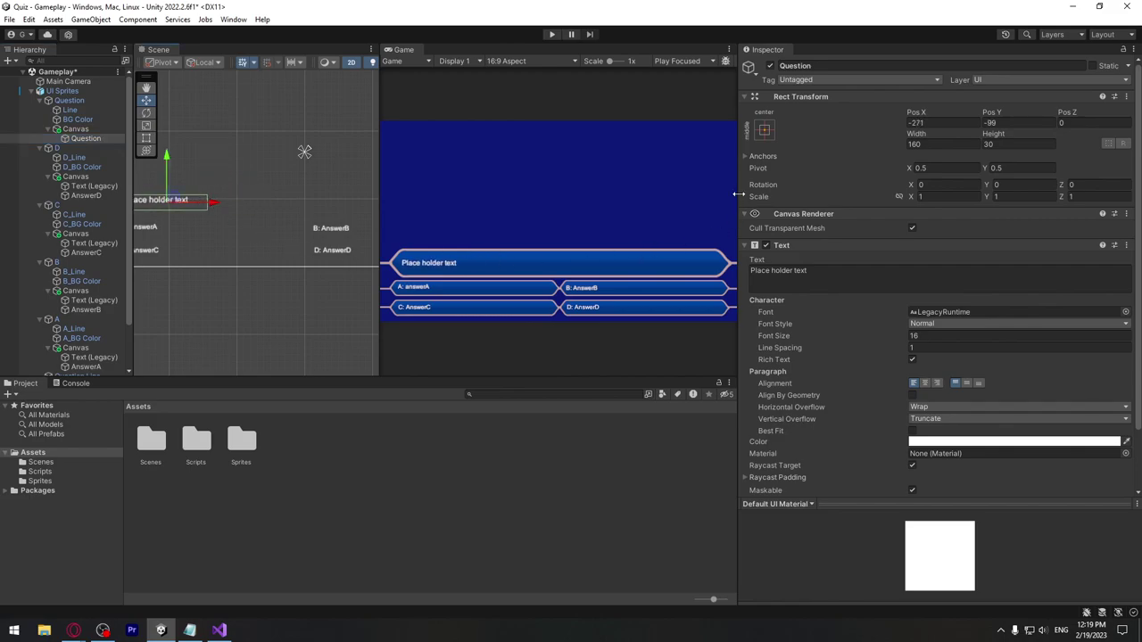
mouse_move(738, 194)
left_mouse_down()
mouse_move(574, 193)
mouse_move(671, 187)
left_mouse_up()
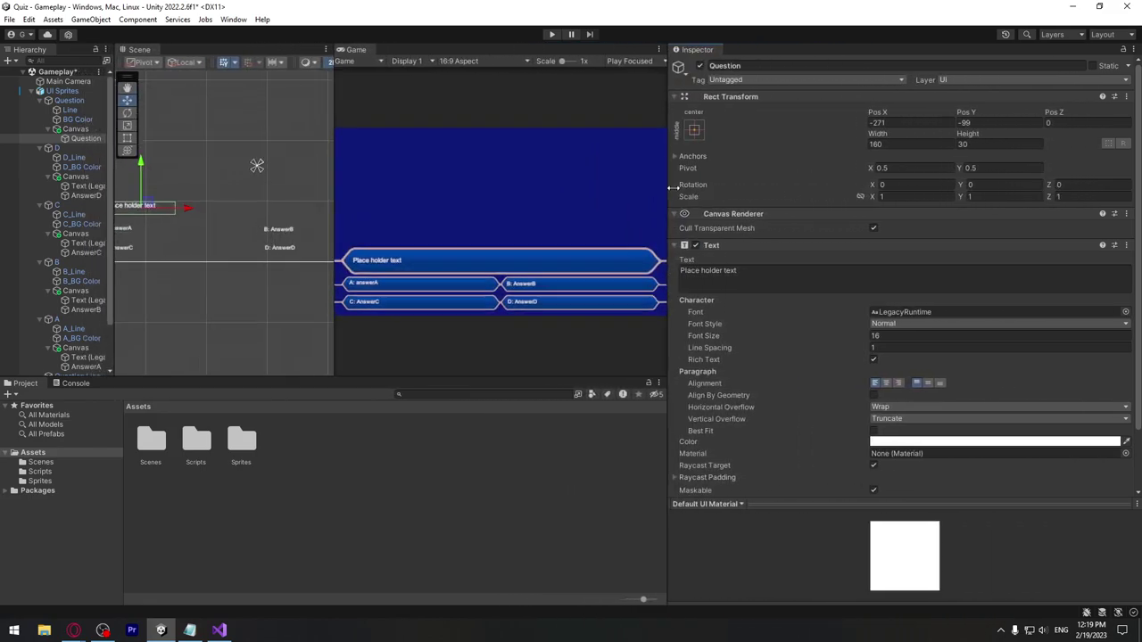
left_click_drag(671, 187, 910, 112)
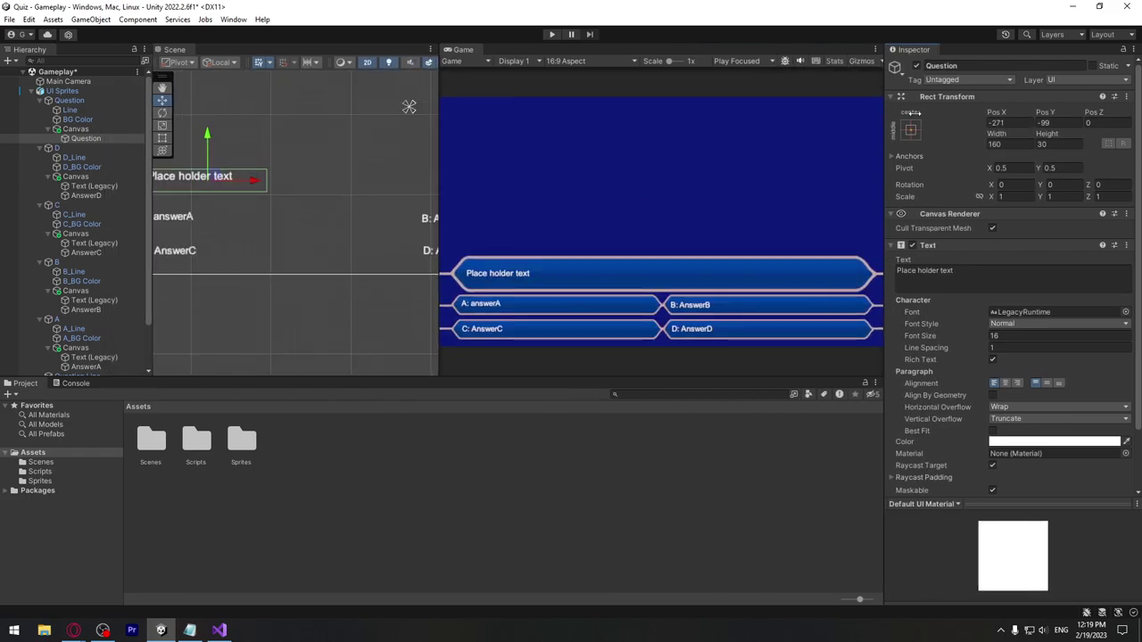
left_click(362, 254)
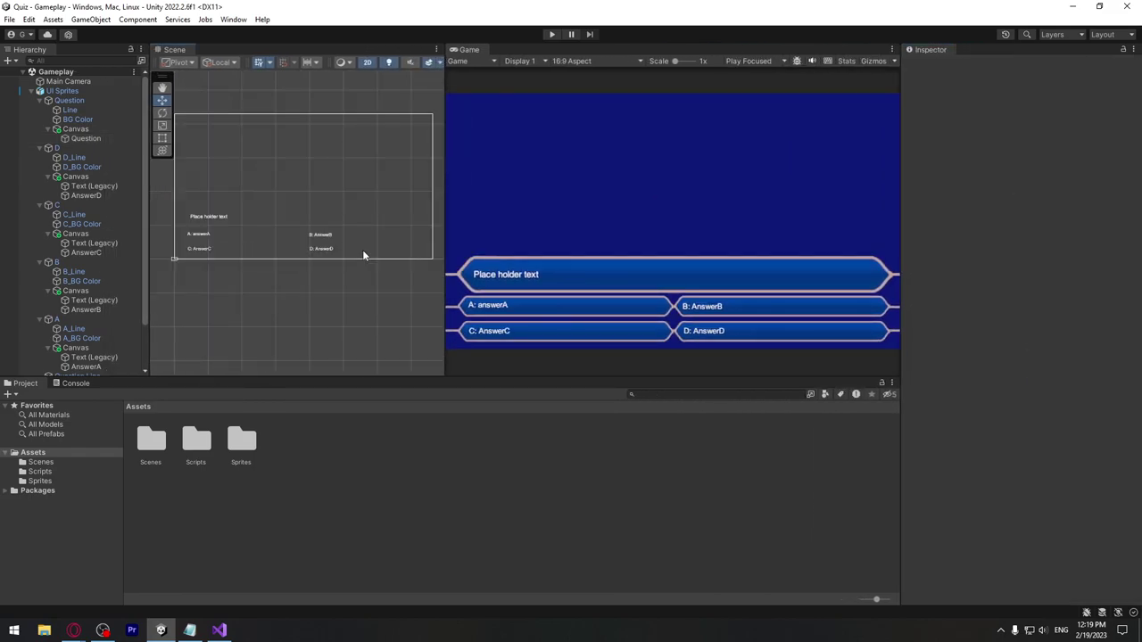
left_click(366, 275)
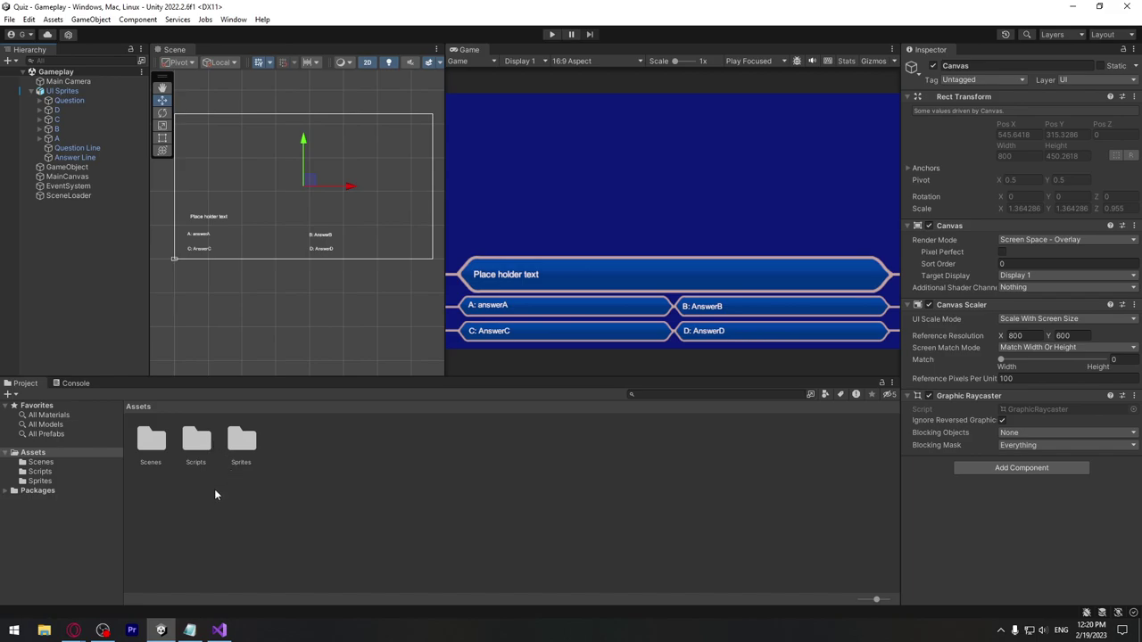
Step: In Assets/Scripts, create the C# script QandA and open it in Visual Studio
double_click(196, 439)
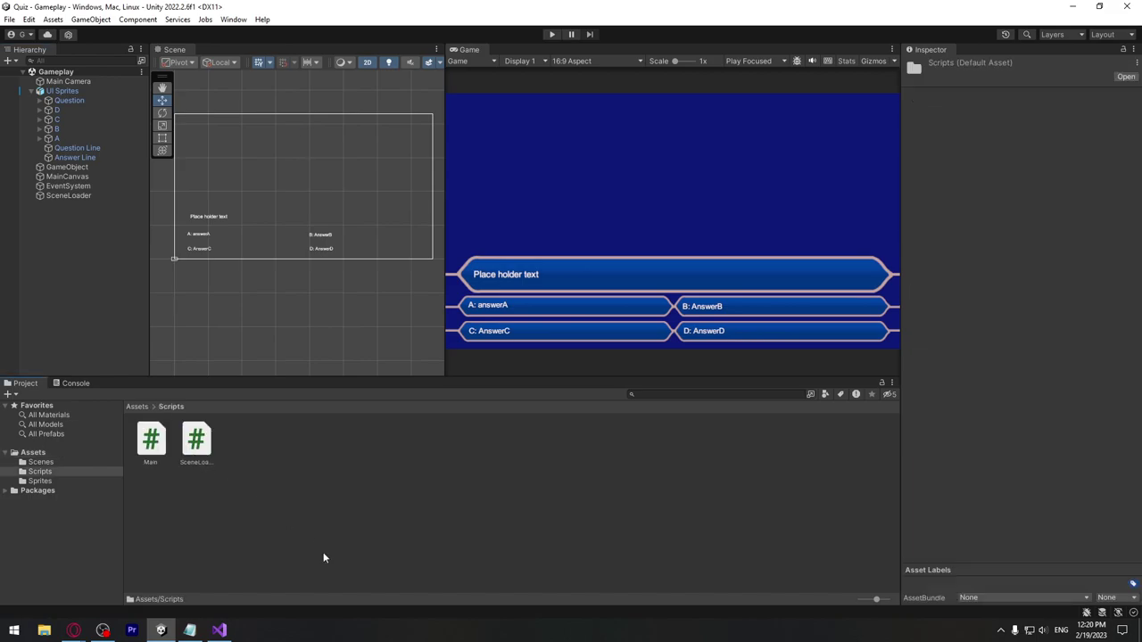
right_click(270, 451)
mouse_move(399, 141)
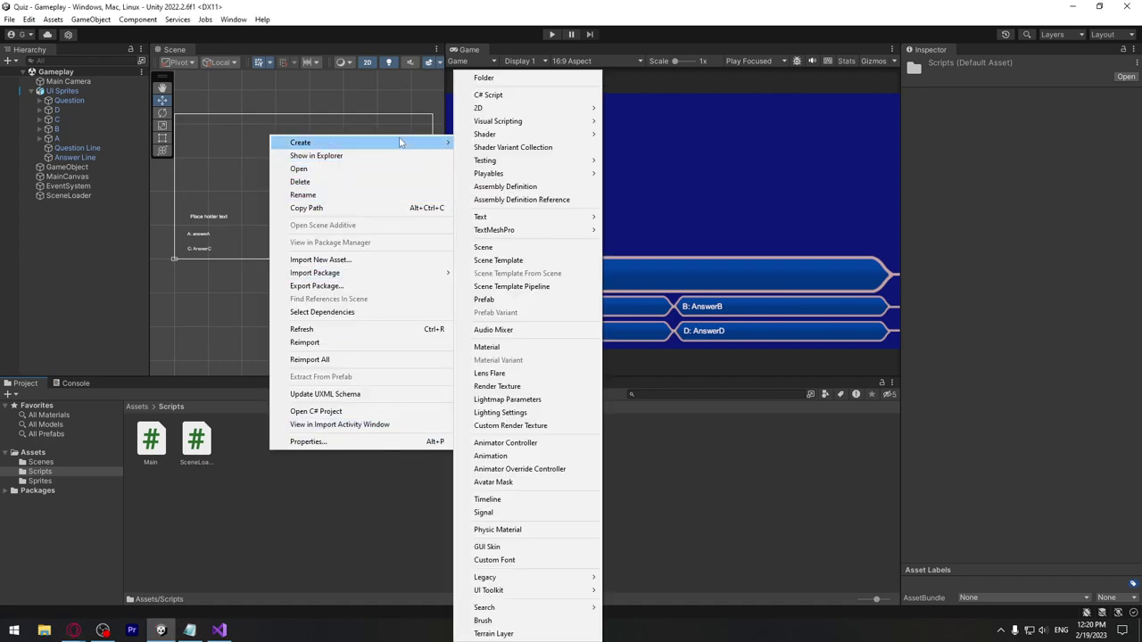
left_click(488, 94)
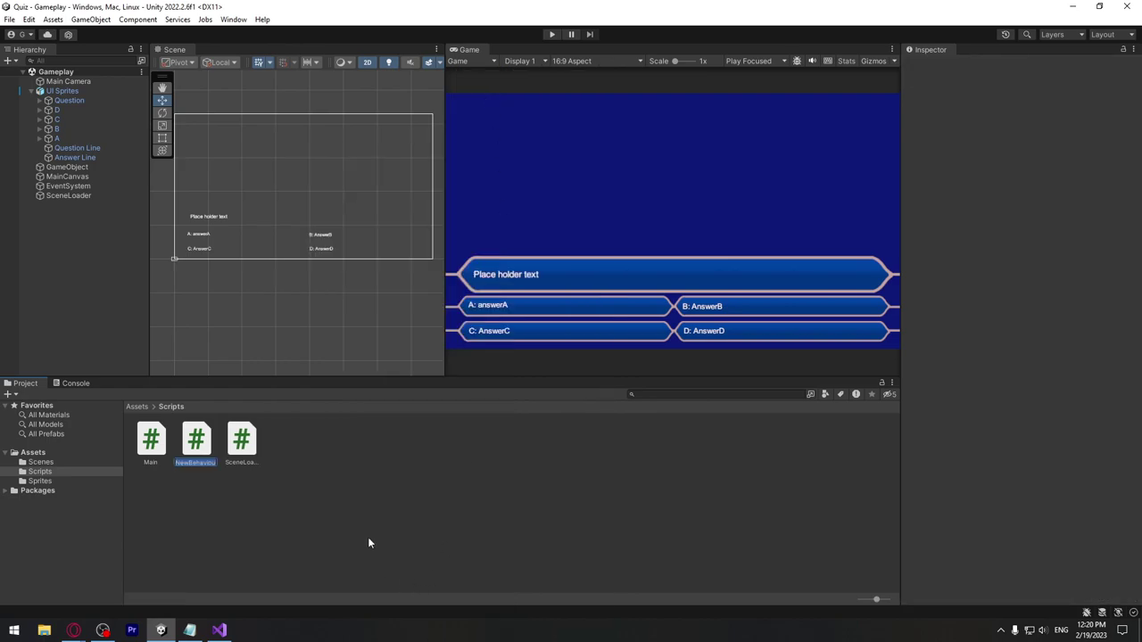
type("QandA")
key("Return")
double_click(195, 455)
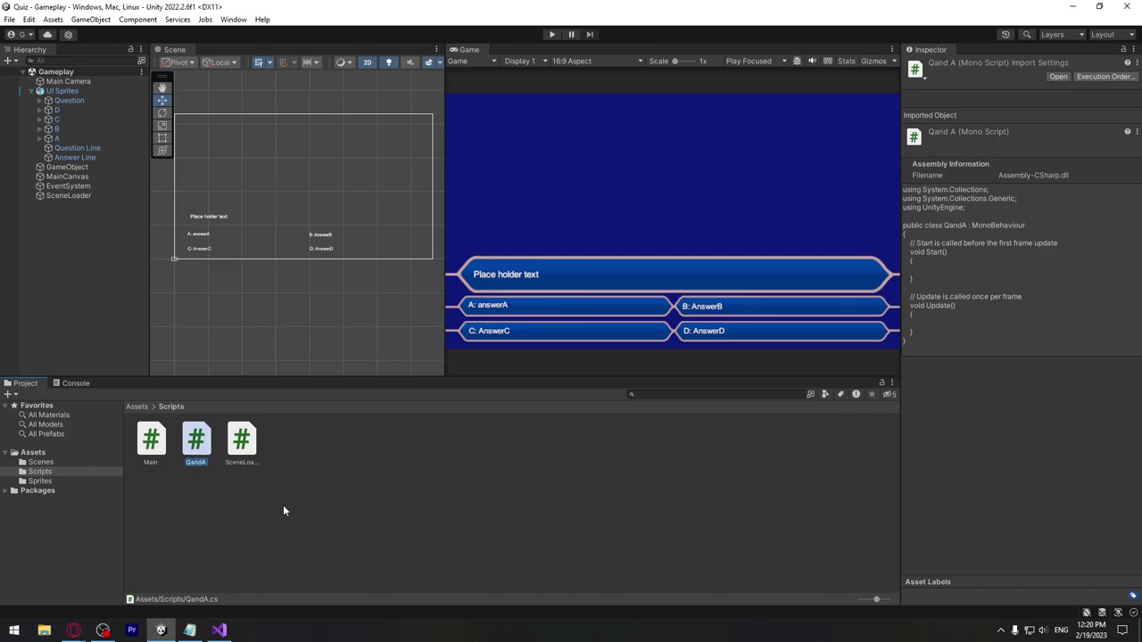
Step: Delete the comment above Start() and add blank lines inside the class
left_click_drag(353, 157, 91, 157)
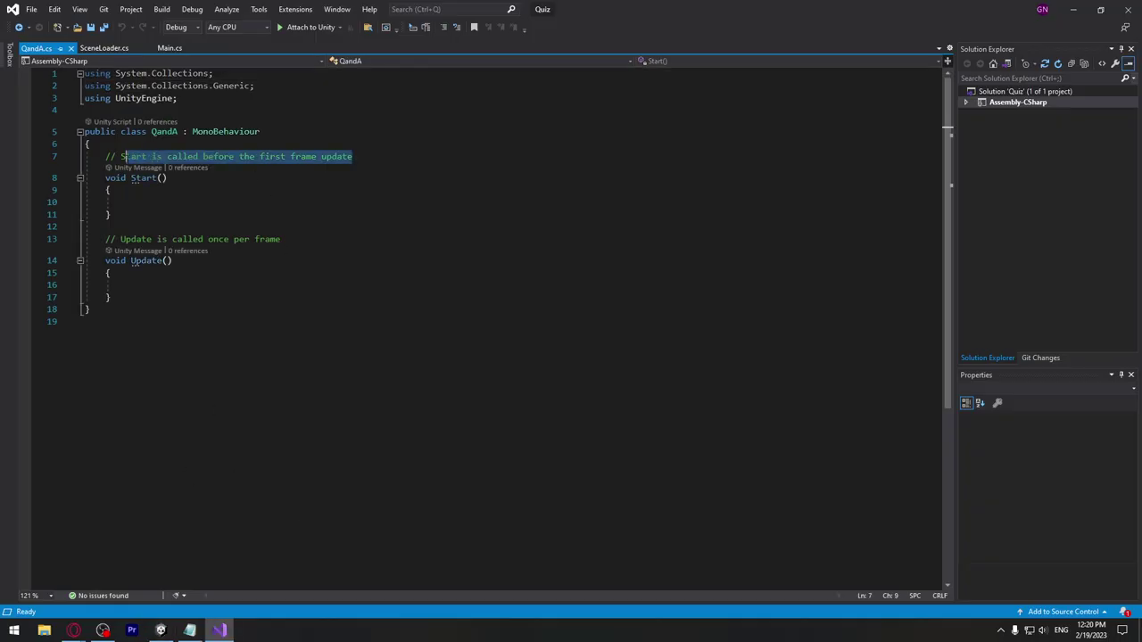
key("BackSpace")
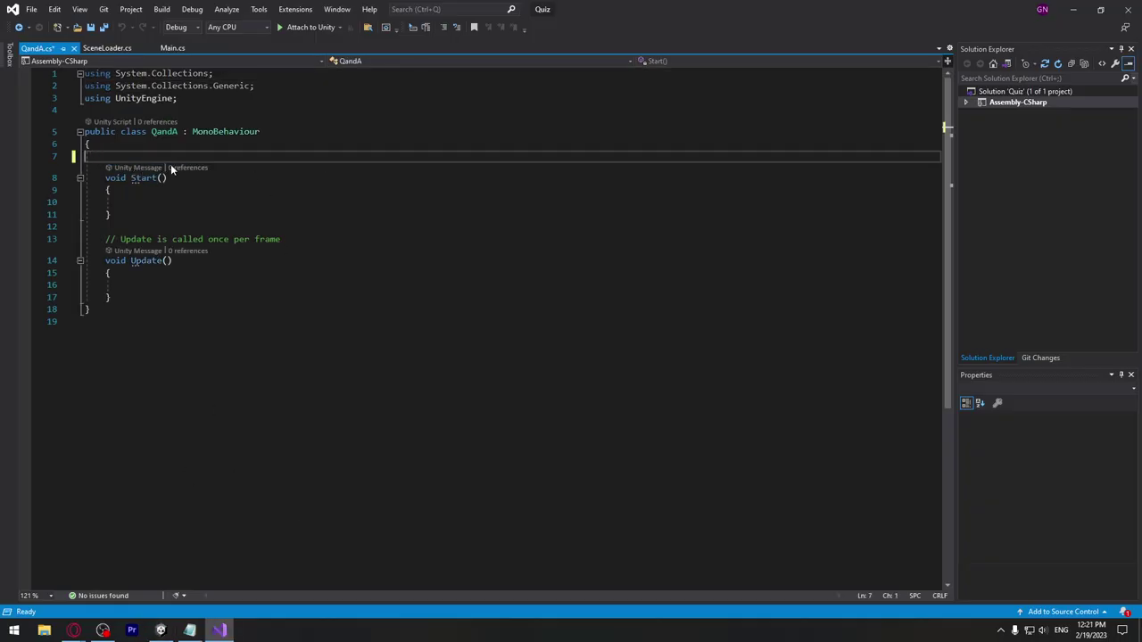
key("Return")
key("Return")
key("Return")
key("Return")
key("Up")
key("Up")
key("Up")
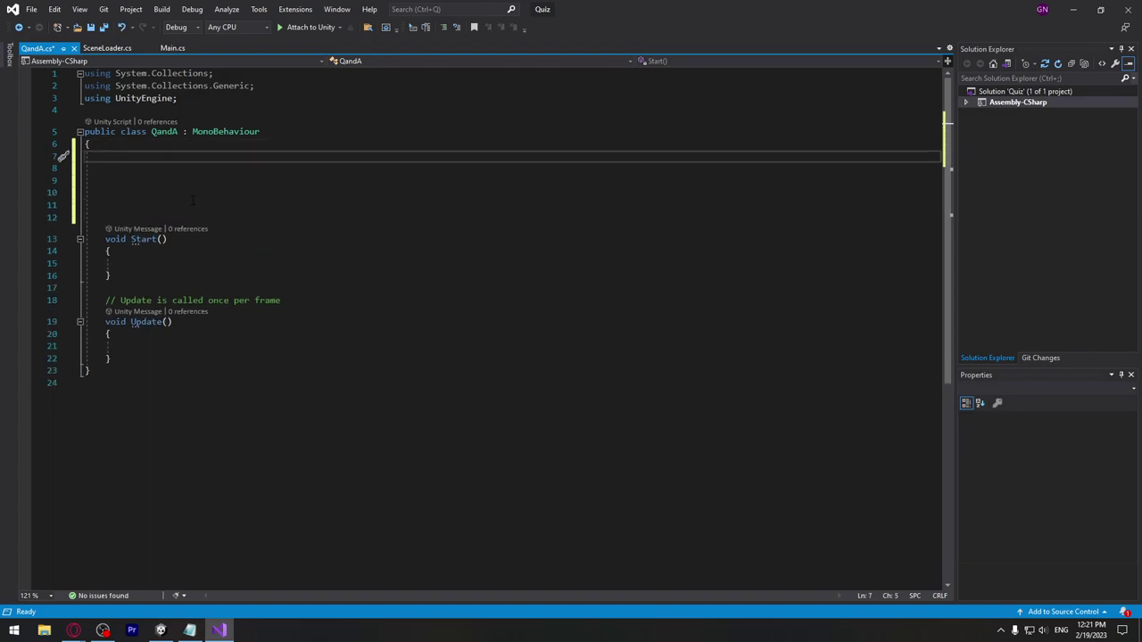
left_click(160, 630)
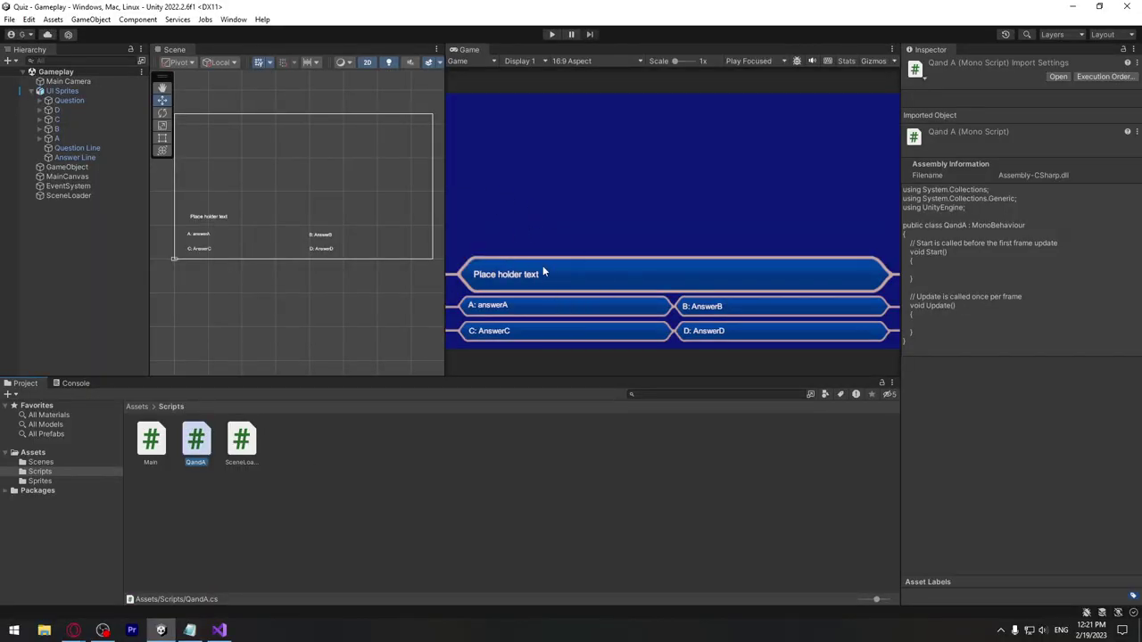
left_click(219, 630)
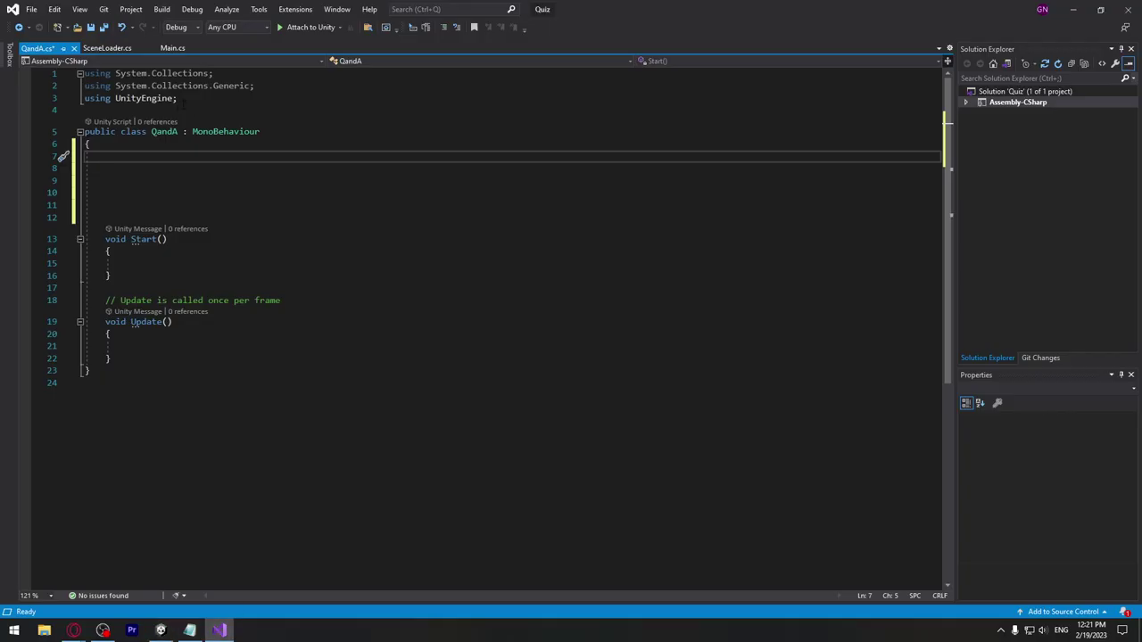
Step: Add `using UnityEngine.UI;` below the imports and save QandA.cs
left_click(184, 100)
key("Return")
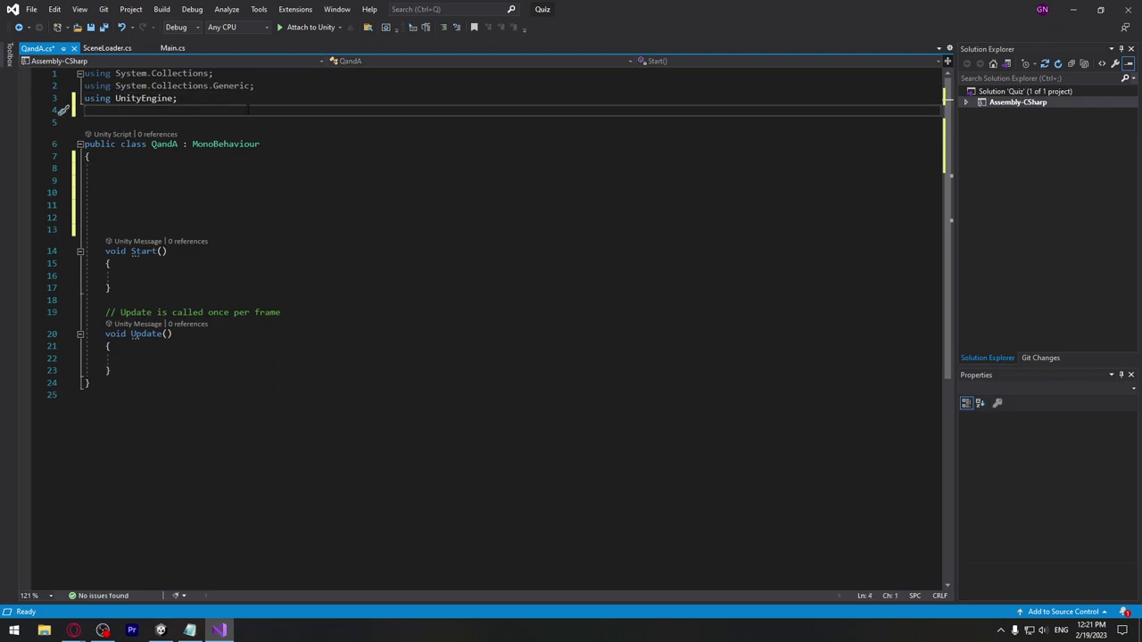
type("using ")
type("Unit")
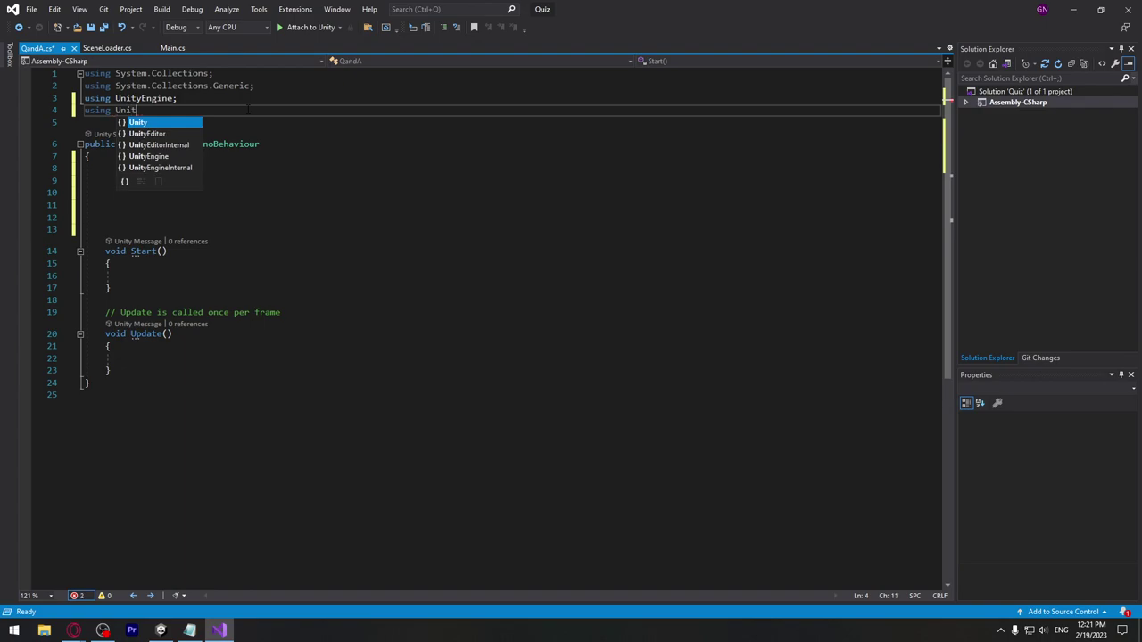
key("Tab")
type(".")
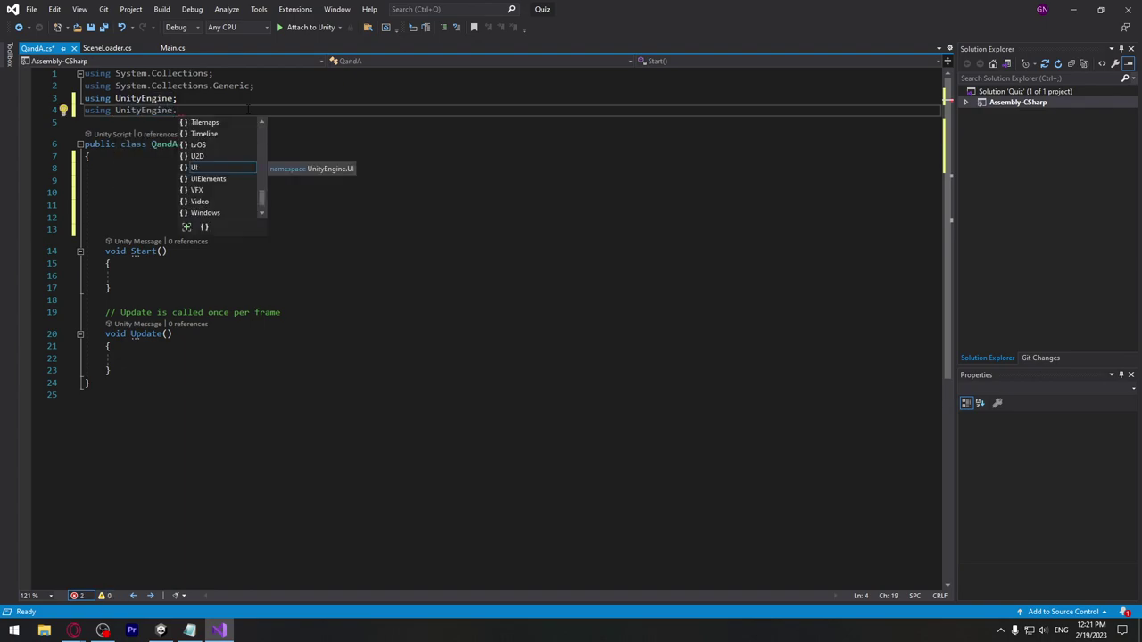
type("UI;")
key("ctrl+s")
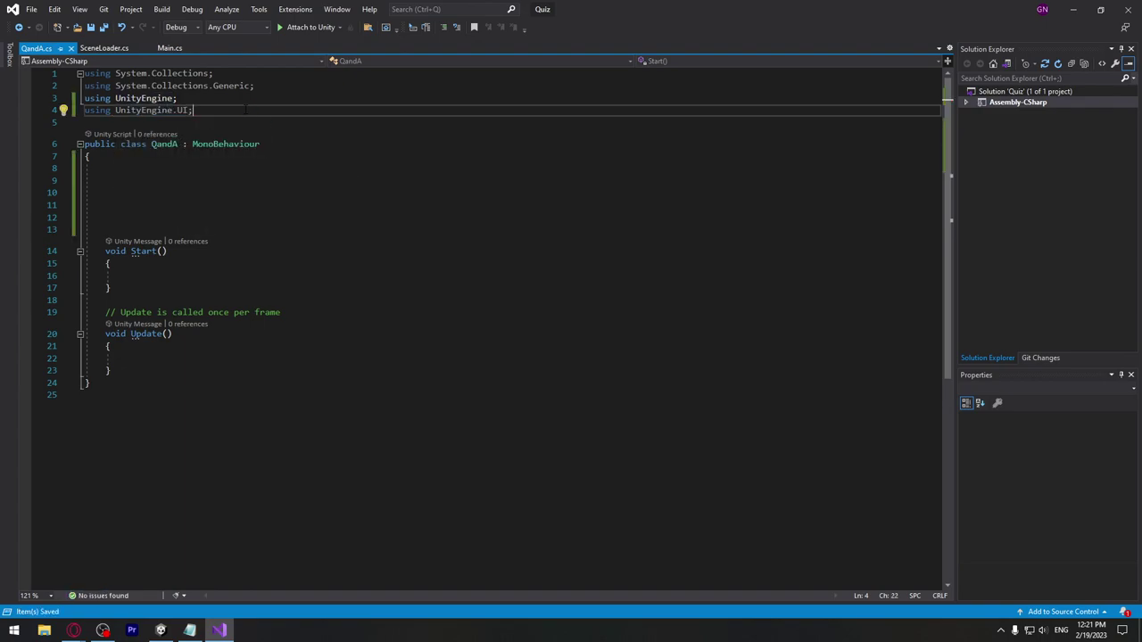
Step: Review the new import and position the cursor on blank line 8 for a field
key("ctrl+shift+Left")
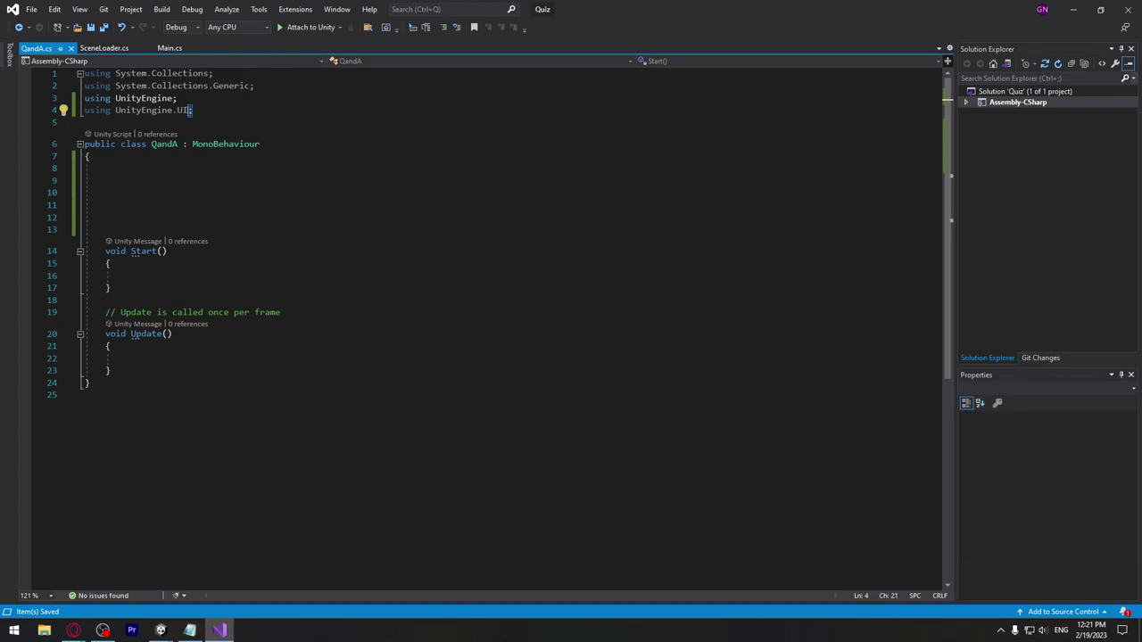
key("ctrl+shift+Left")
key("ctrl+shift+Left")
key("ctrl+shift+Left")
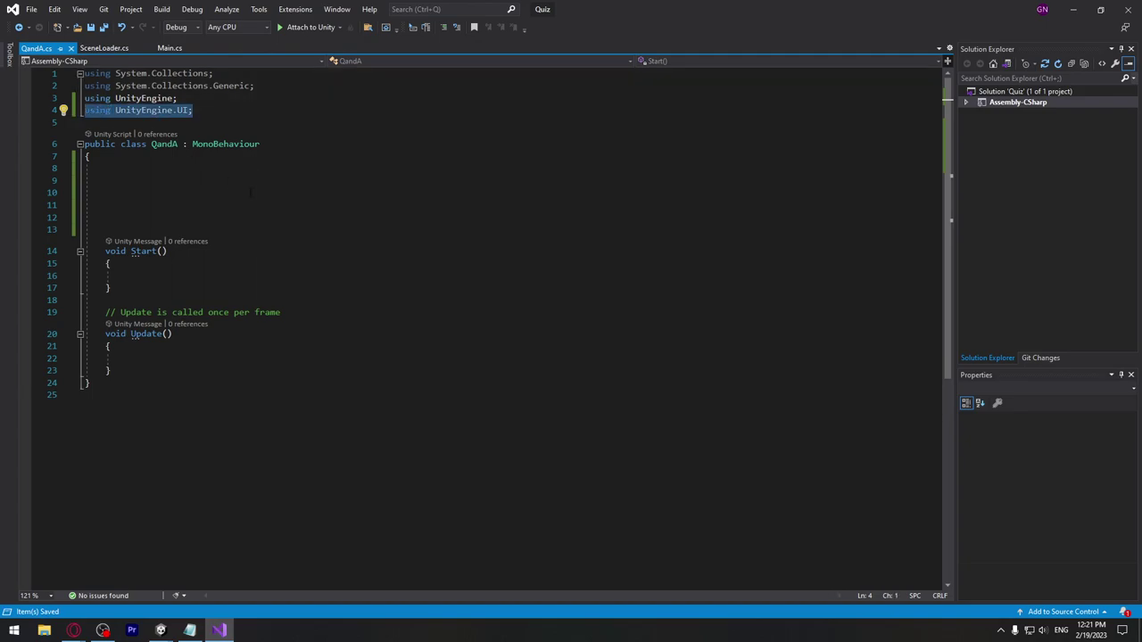
left_click(144, 184)
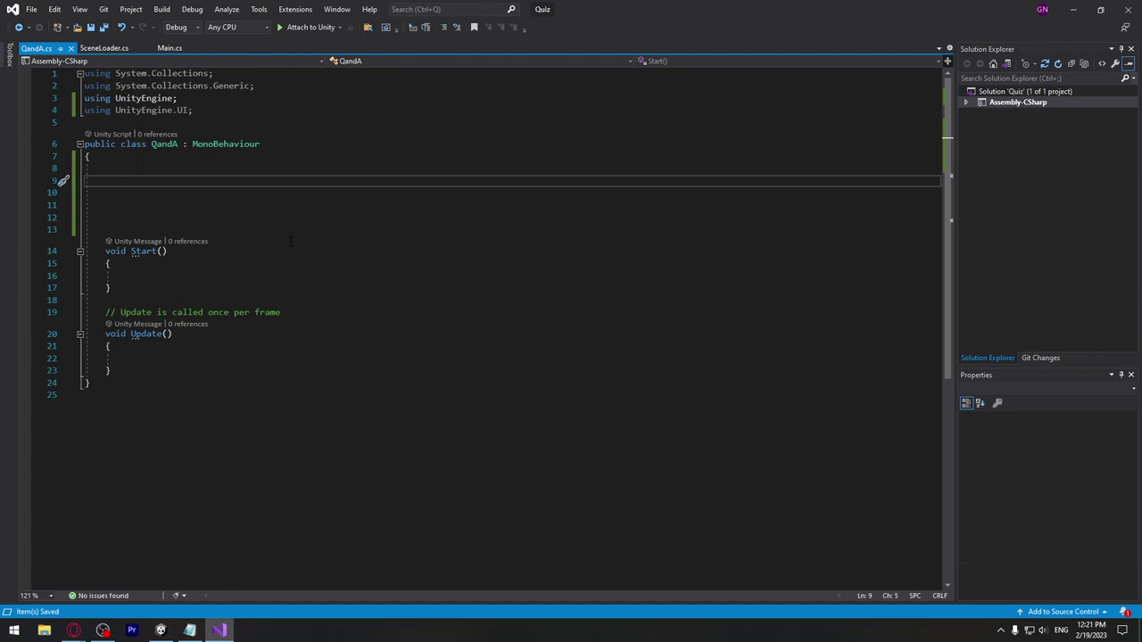
left_click(170, 420)
left_click(161, 630)
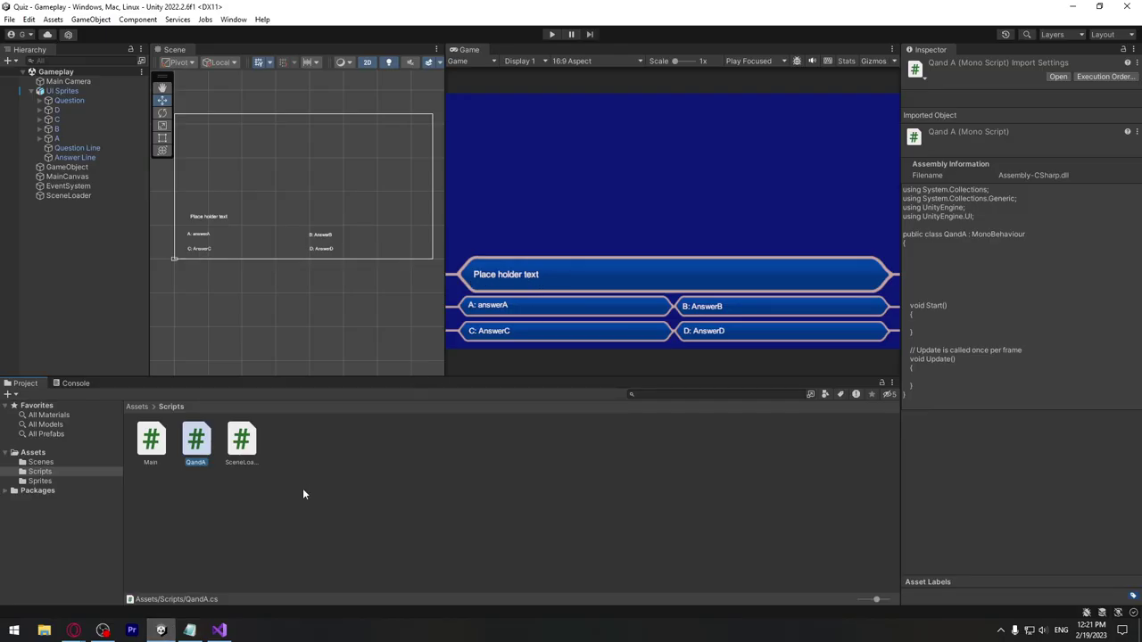
mouse_move(224, 632)
left_click(222, 631)
left_click(125, 168)
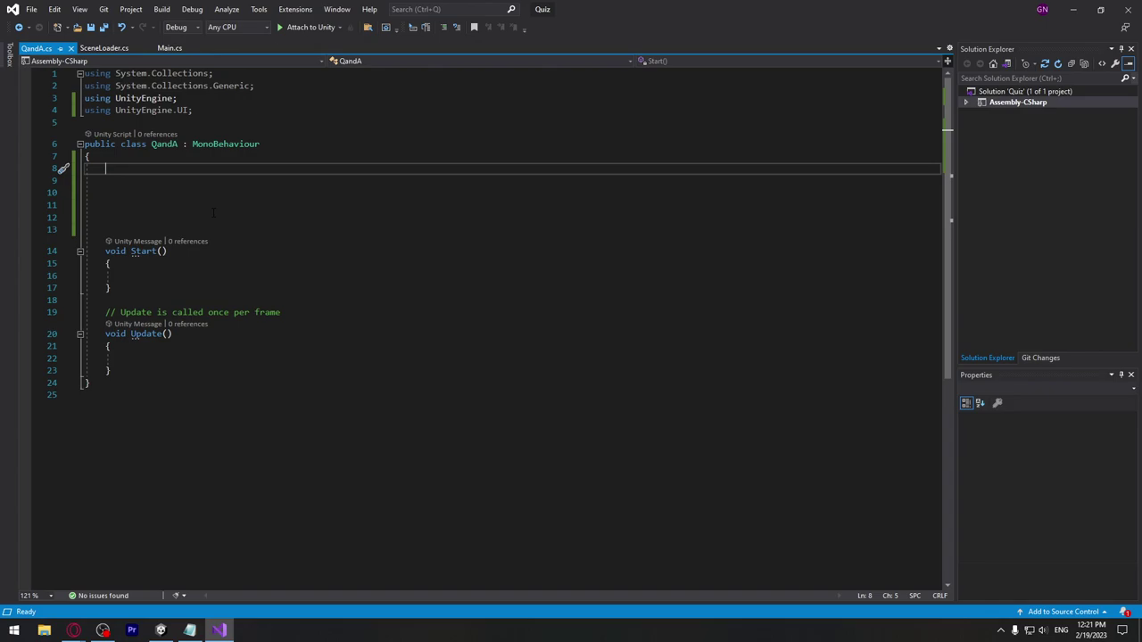
Step: Declare `[SerializeField] int age = 20;` on line 8 and save QandA.cs
type("[")
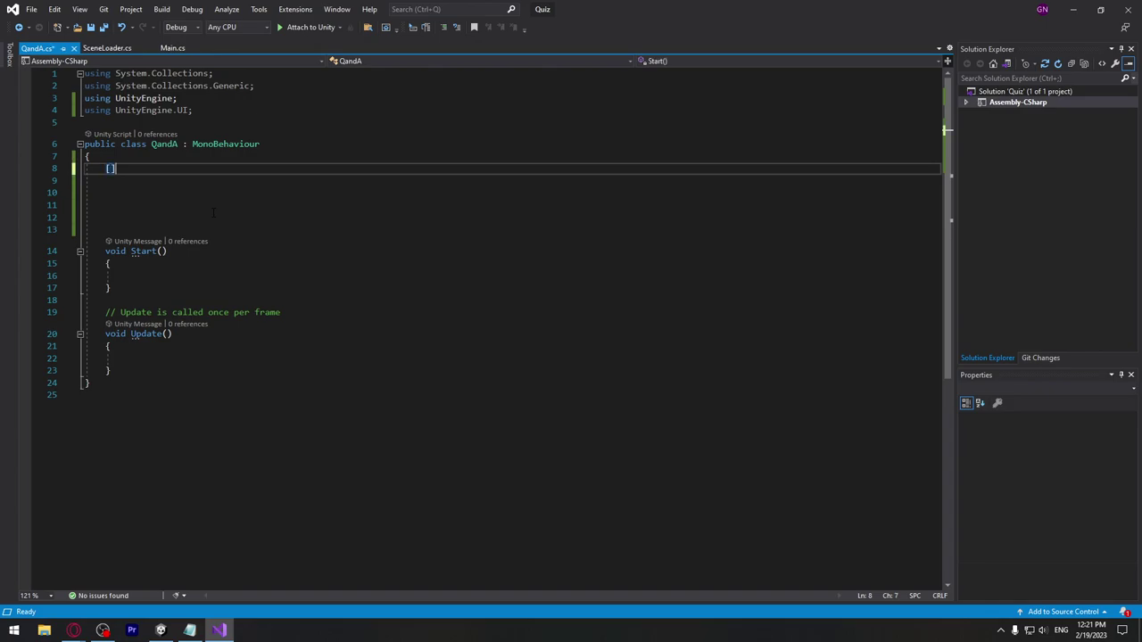
type("serial")
key("Tab")
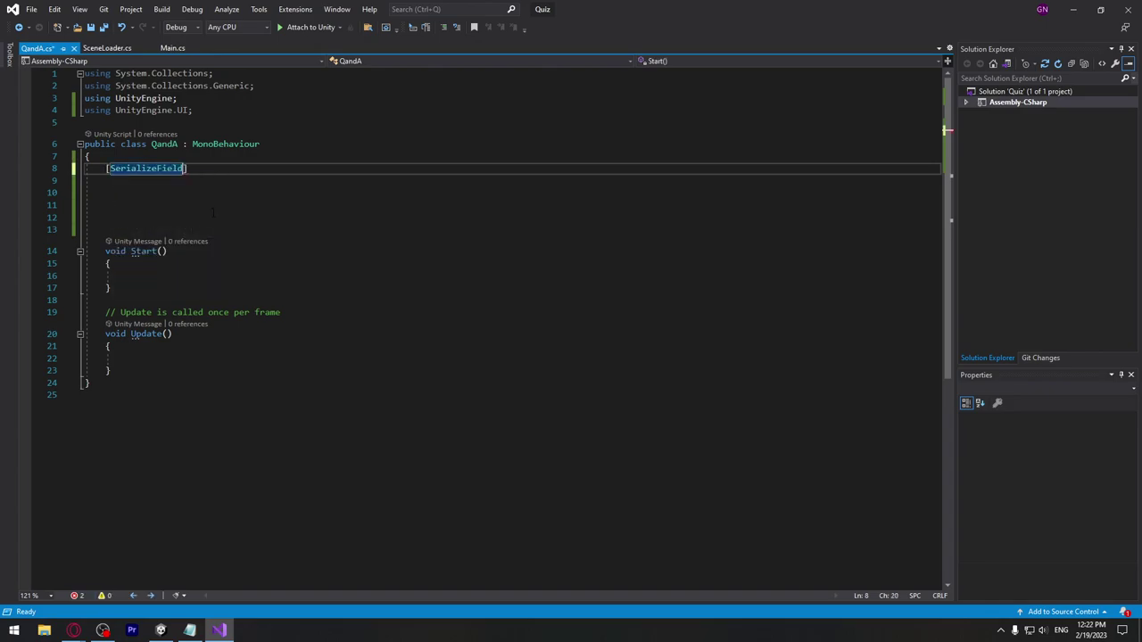
key("shift+Left")
key("shift+Left")
key("shift+Left")
key("shift+Left")
key("shift+Left")
key("shift+Left")
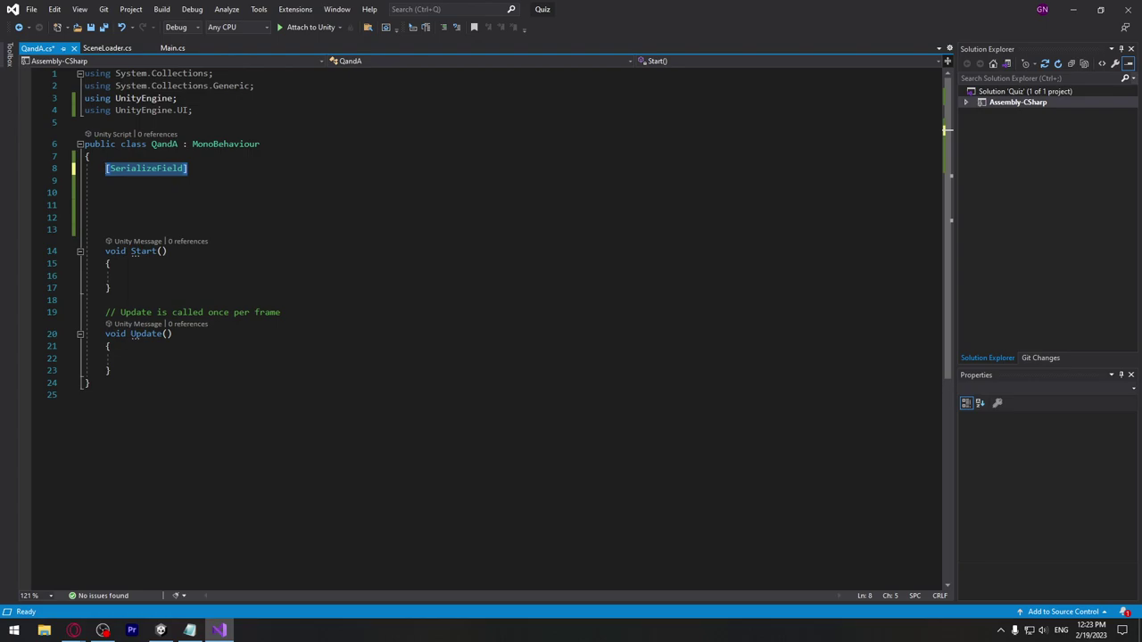
left_click(231, 173)
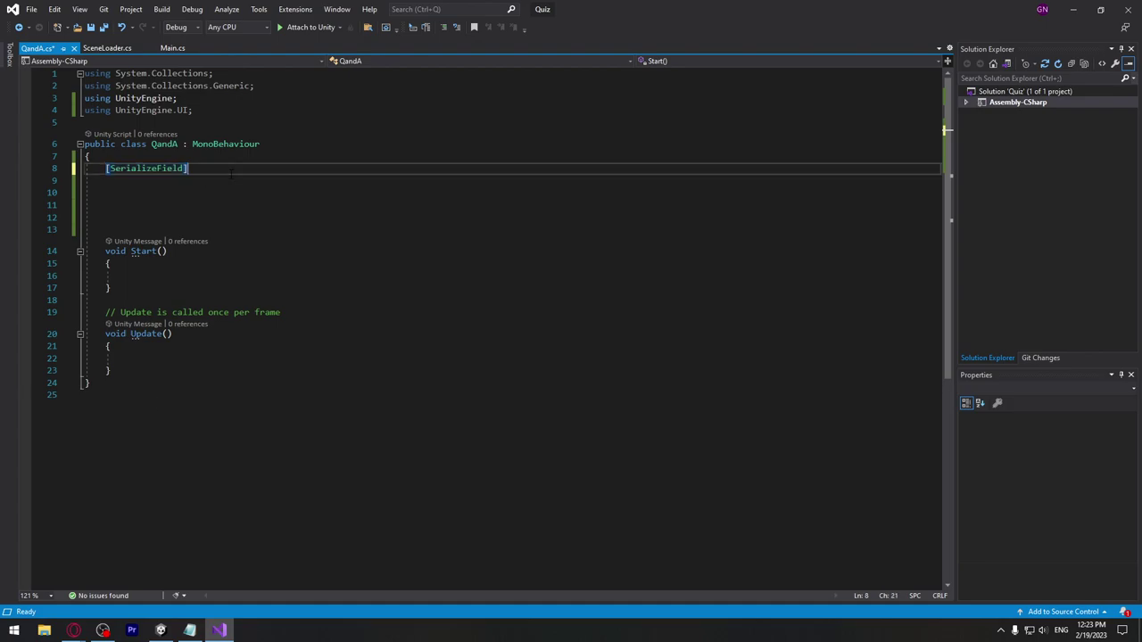
type(" int ")
type("age = 20")
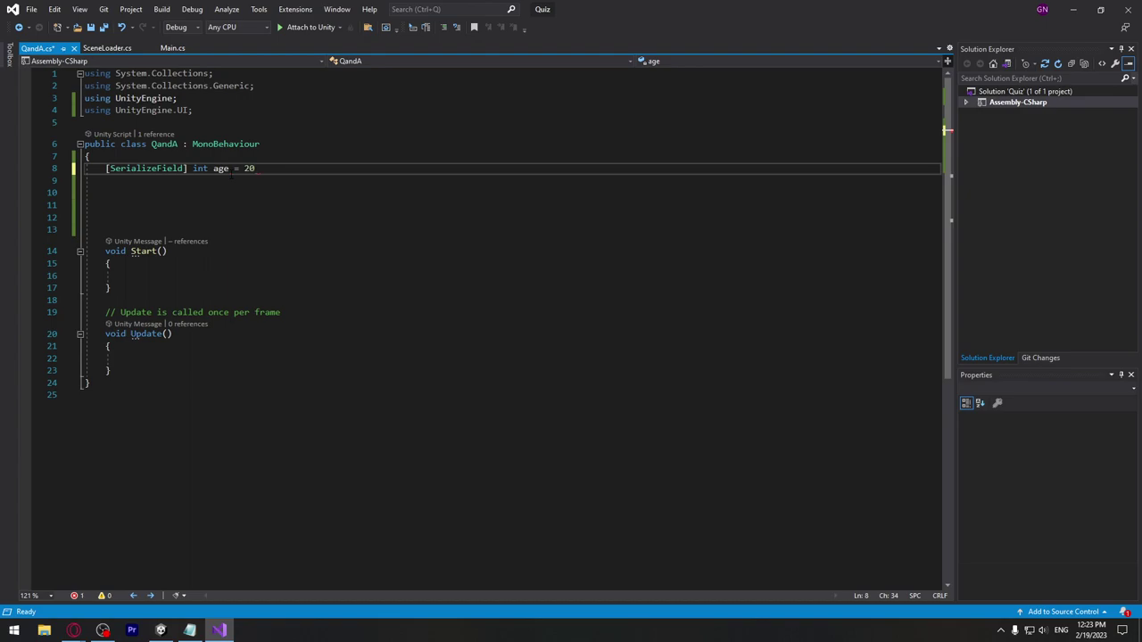
type(";")
key("ctrl+s")
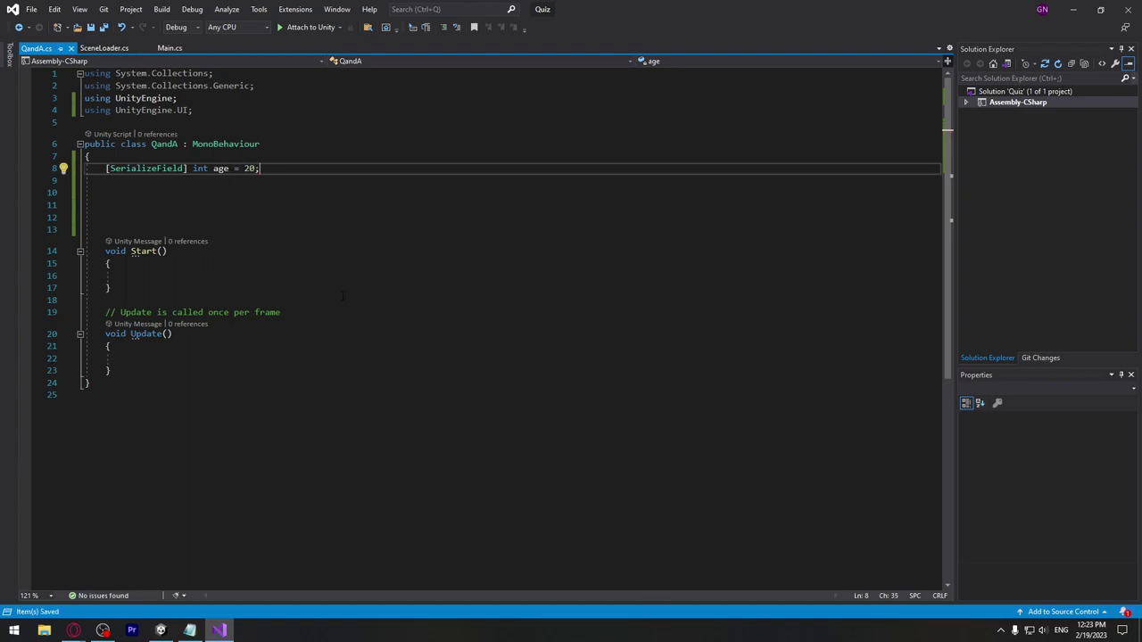
key("ctrl+shift+Left")
key("ctrl+shift+Left")
key("ctrl+shift+Left")
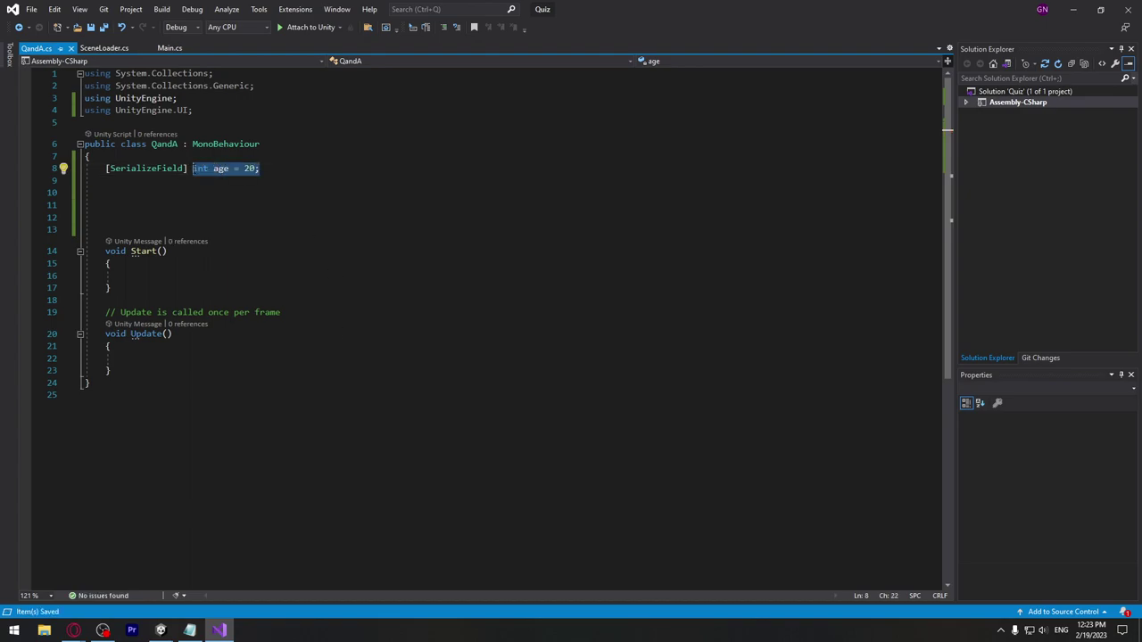
left_click(193, 169)
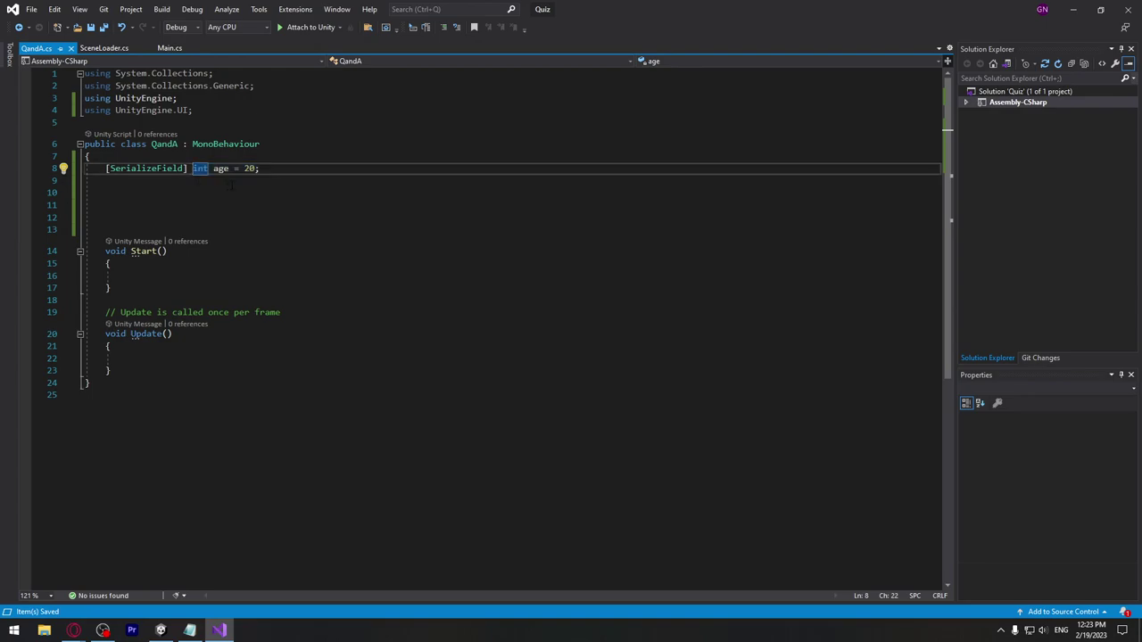
left_click(283, 172)
Step: Add an empty GameObject (1) and attach the QandA script to it
left_click(160, 631)
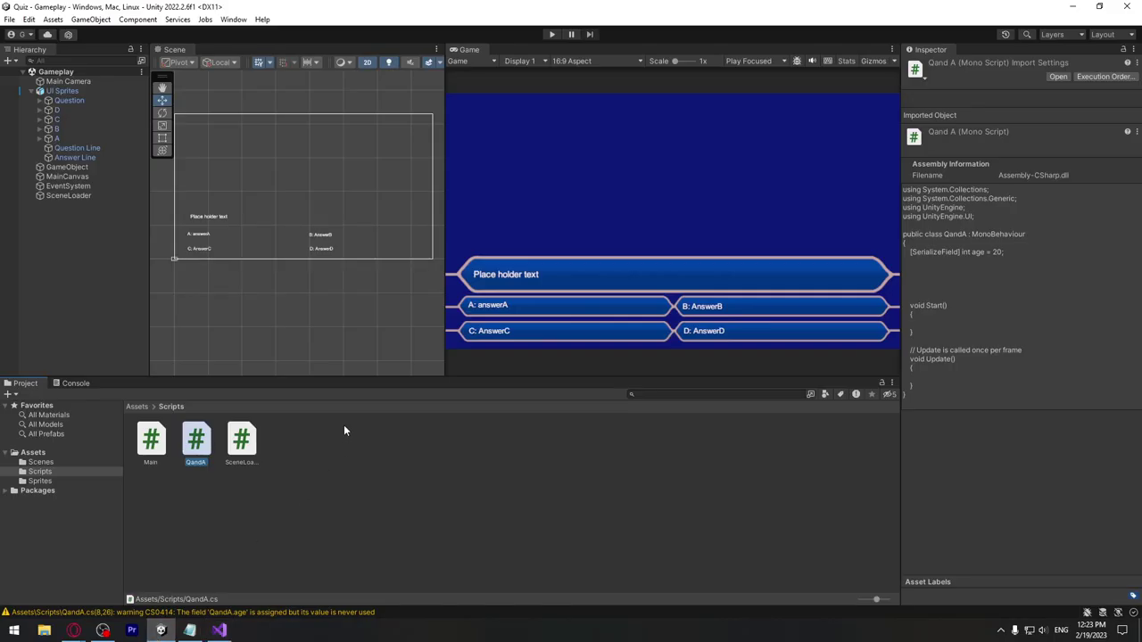
right_click(86, 244)
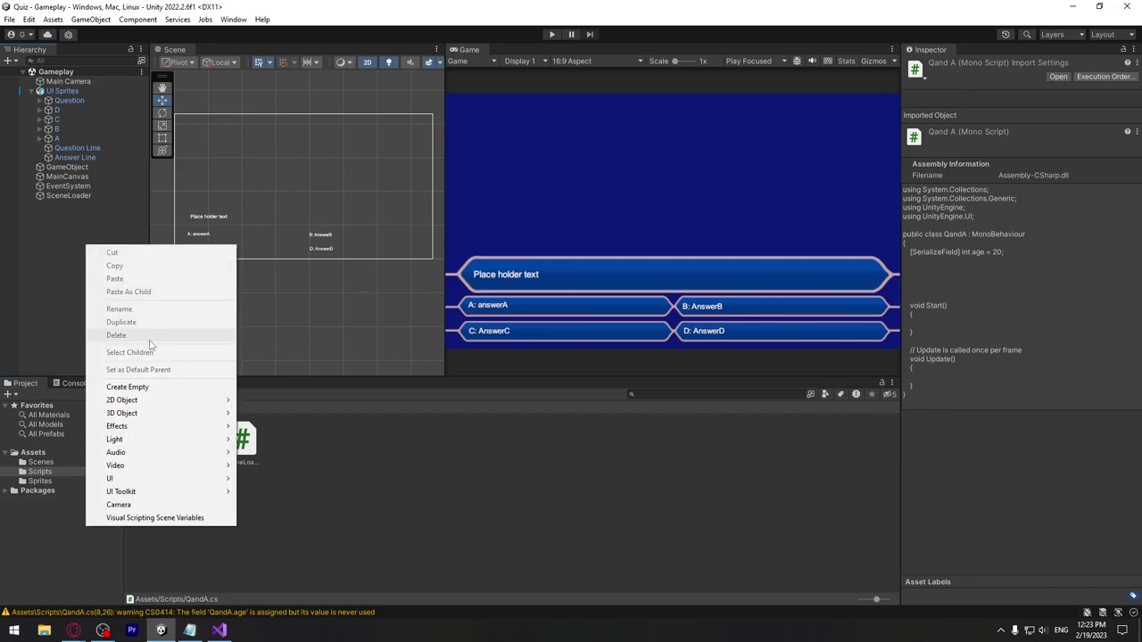
left_click(143, 387)
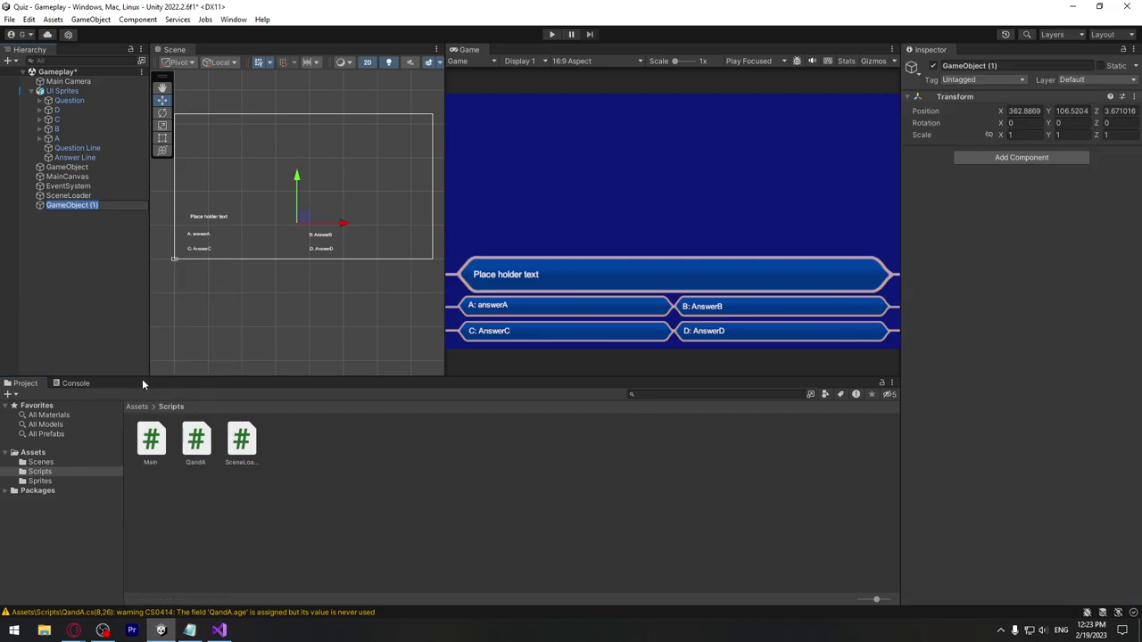
left_click(143, 258)
left_click(78, 205)
left_click_drag(202, 455, 994, 272)
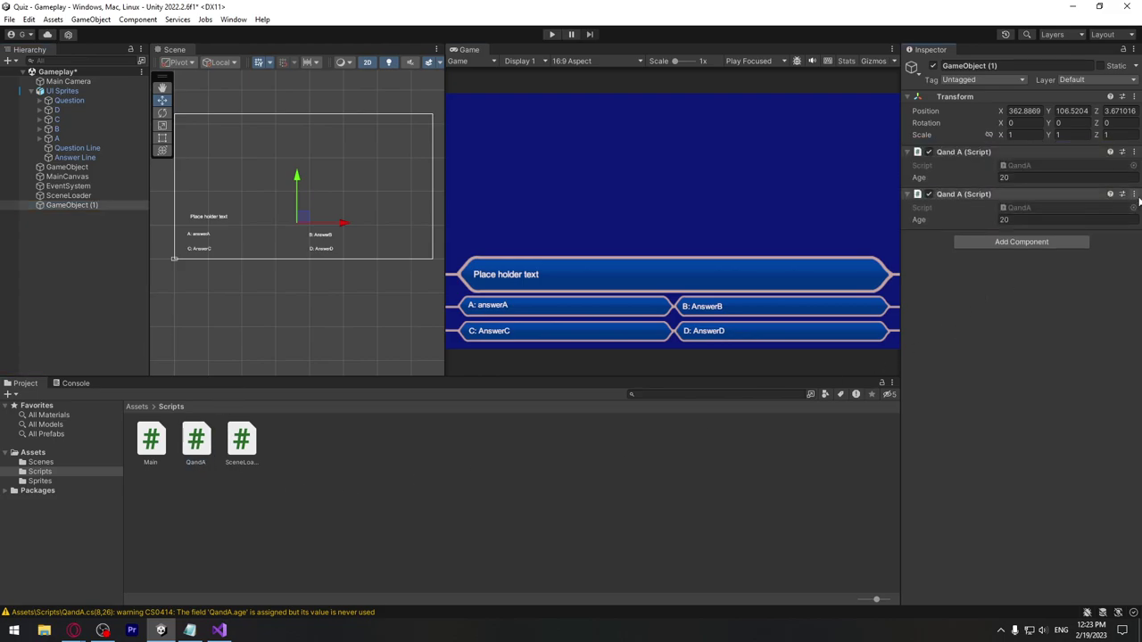
Step: Remove the duplicate QandA component and set the Age value to 26
left_click(1134, 194)
left_click(1035, 224)
left_click(1016, 182)
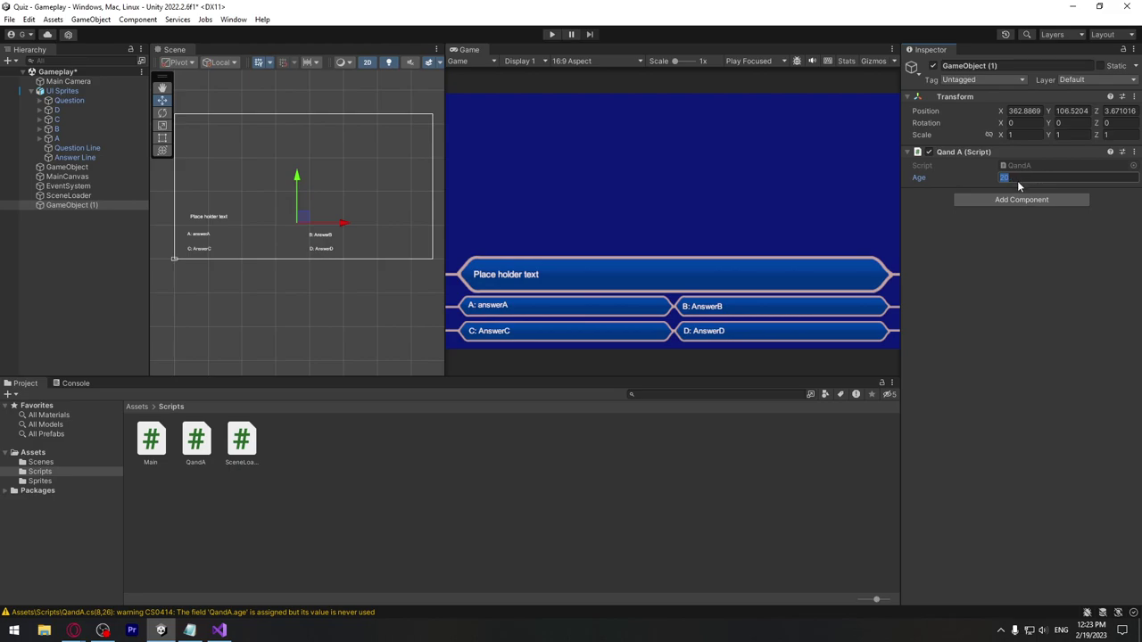
type("57")
left_click_drag(933, 178, 908, 180)
left_click(1016, 179)
left_click(218, 631)
Step: Replace [SerializeField] with public so line 8 reads `public int age = 20;`
left_click(191, 168)
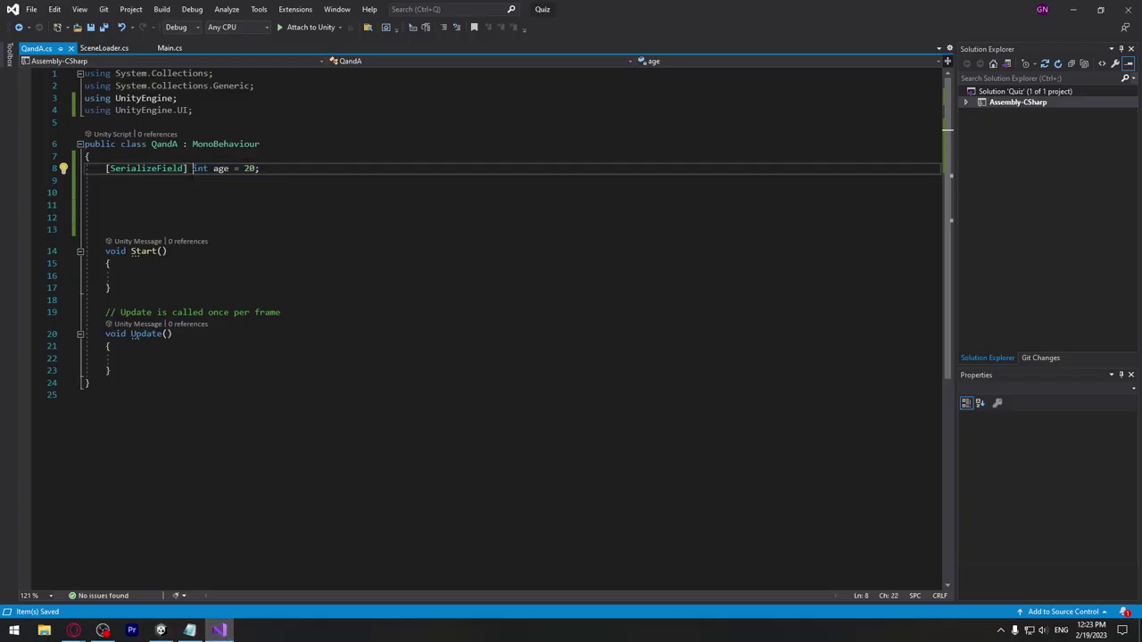
left_click(187, 168)
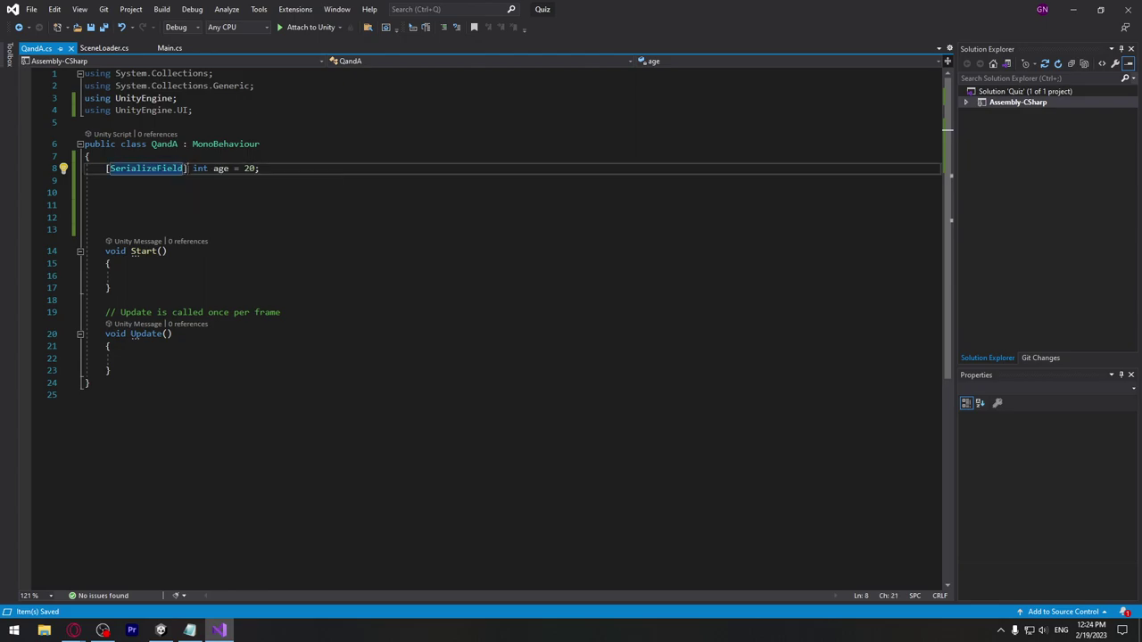
left_click(105, 168)
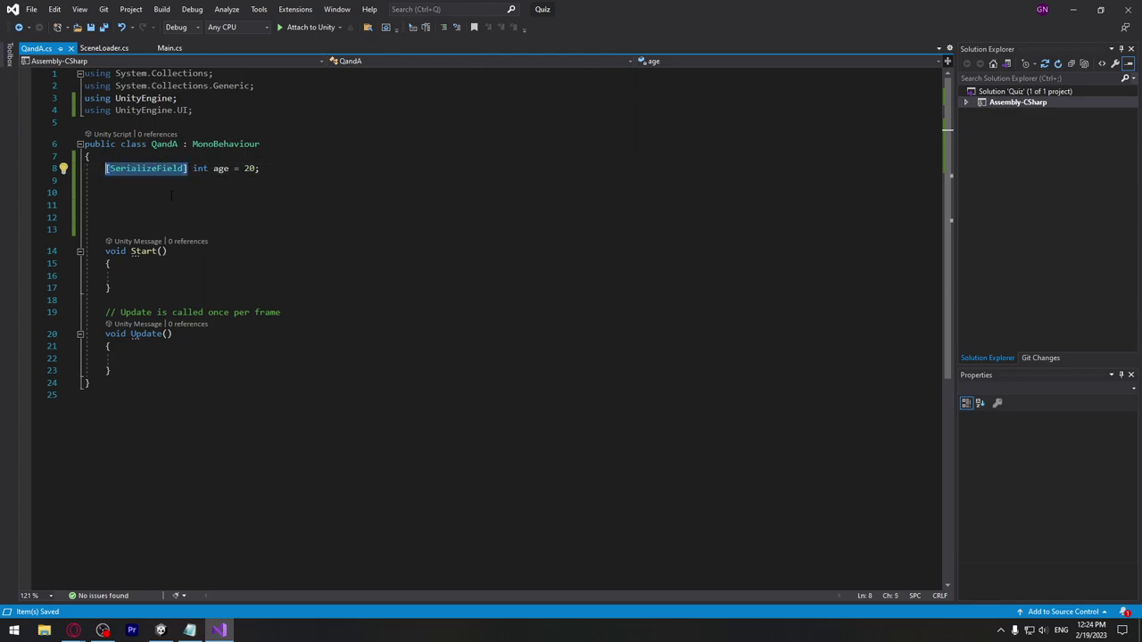
type("public")
key("Escape")
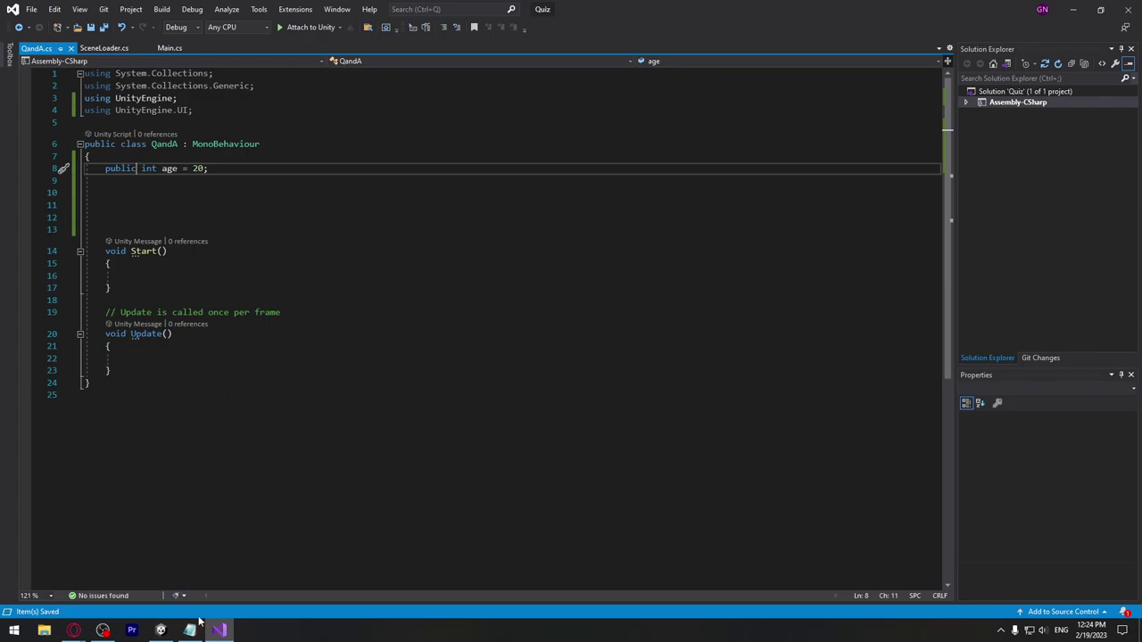
left_click(165, 629)
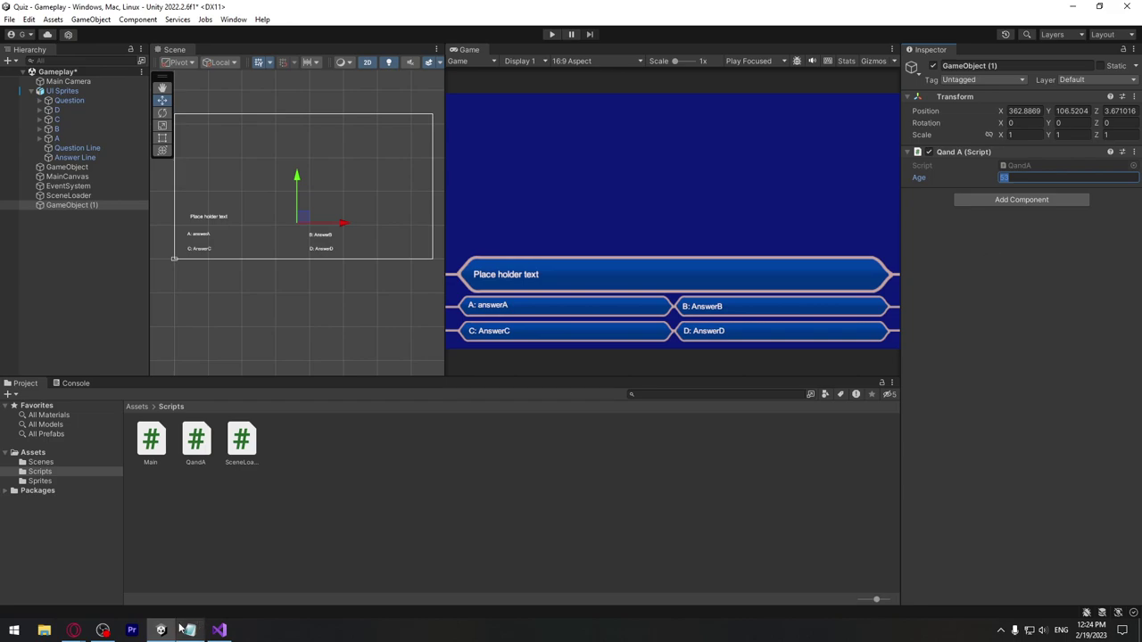
left_click(220, 630)
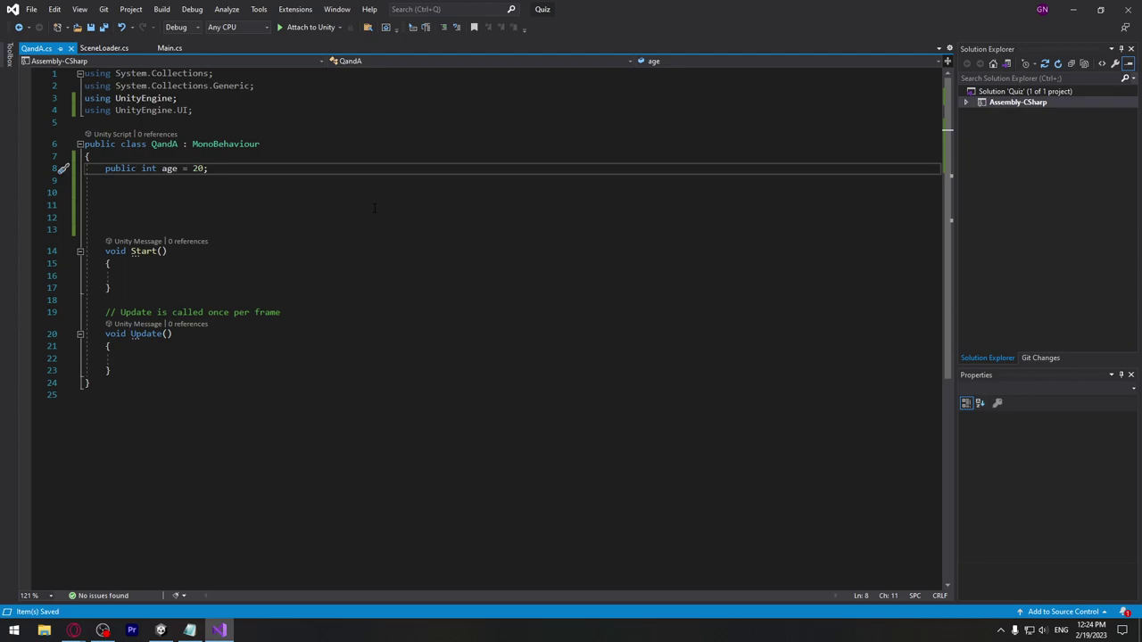
Step: Replace the age declaration on line 8 with public Text CurrentQuestion;
key("End")
key("shift+Home")
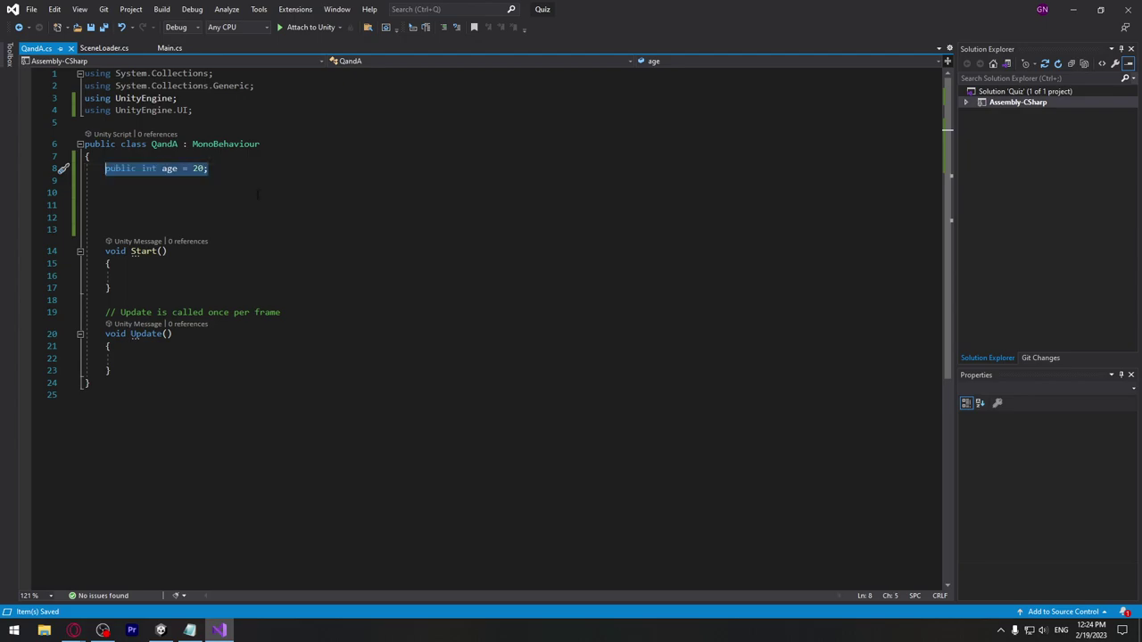
type("public")
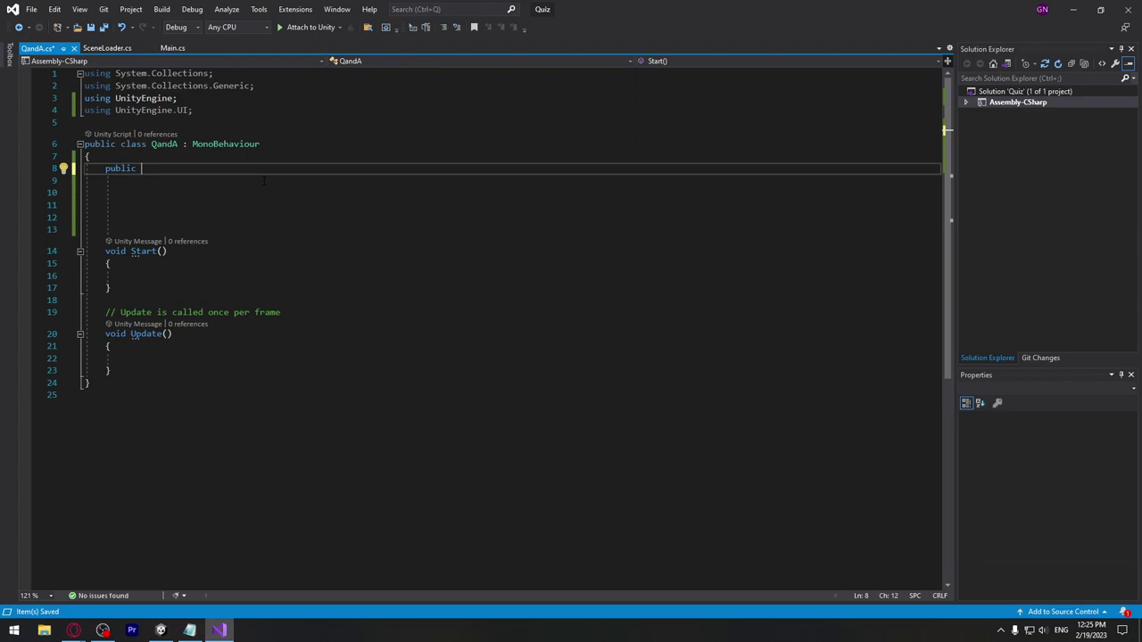
type(" Text")
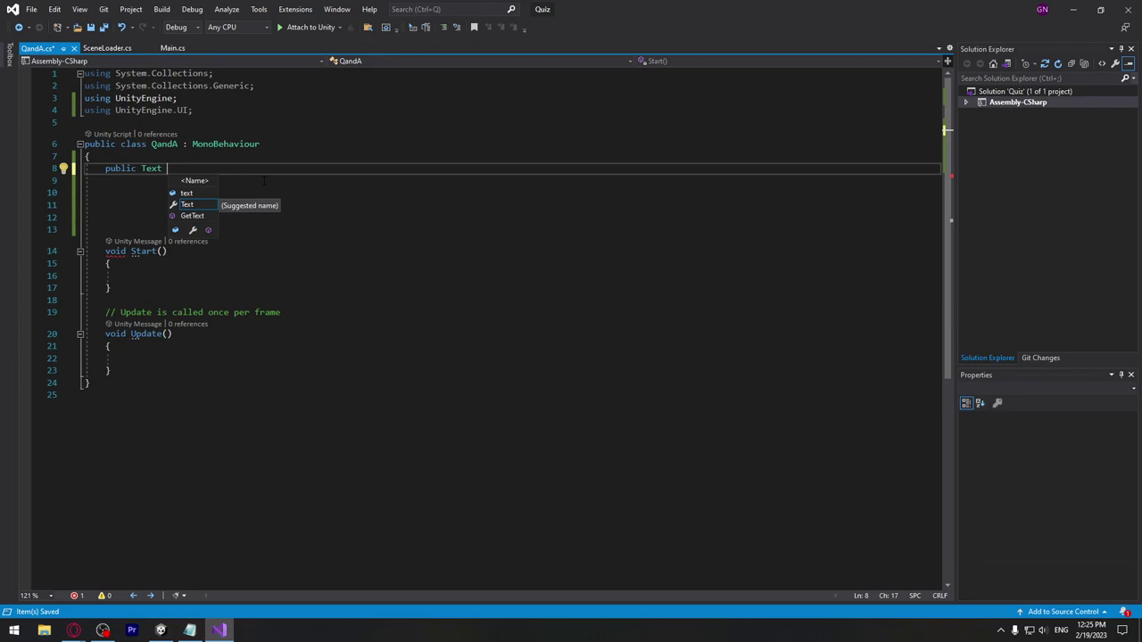
type(" Curre")
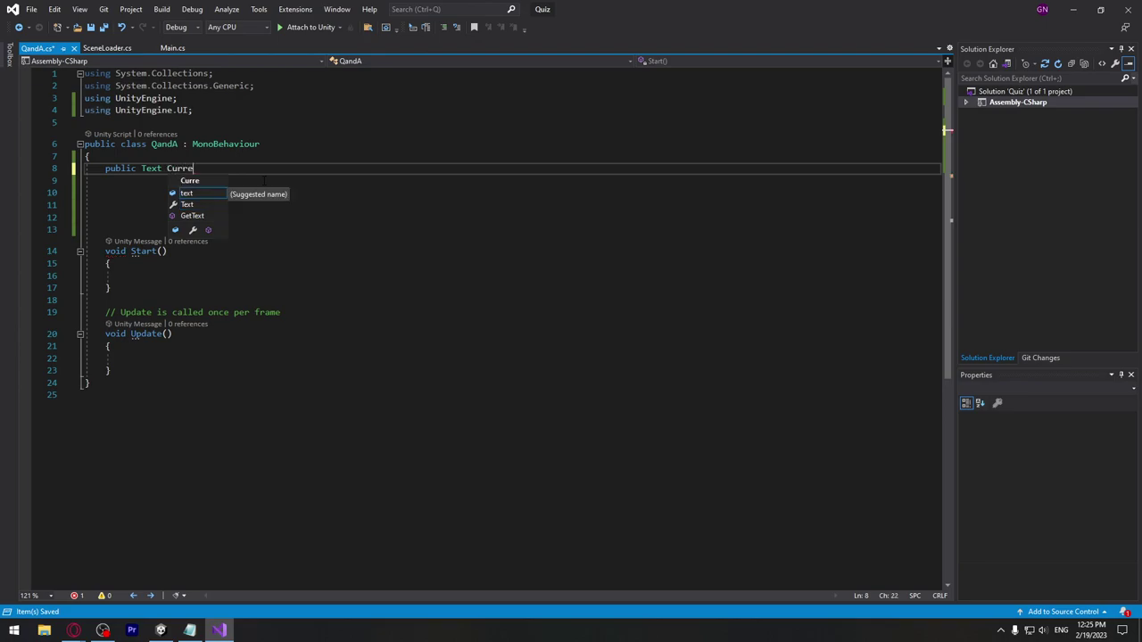
type("ntQuest")
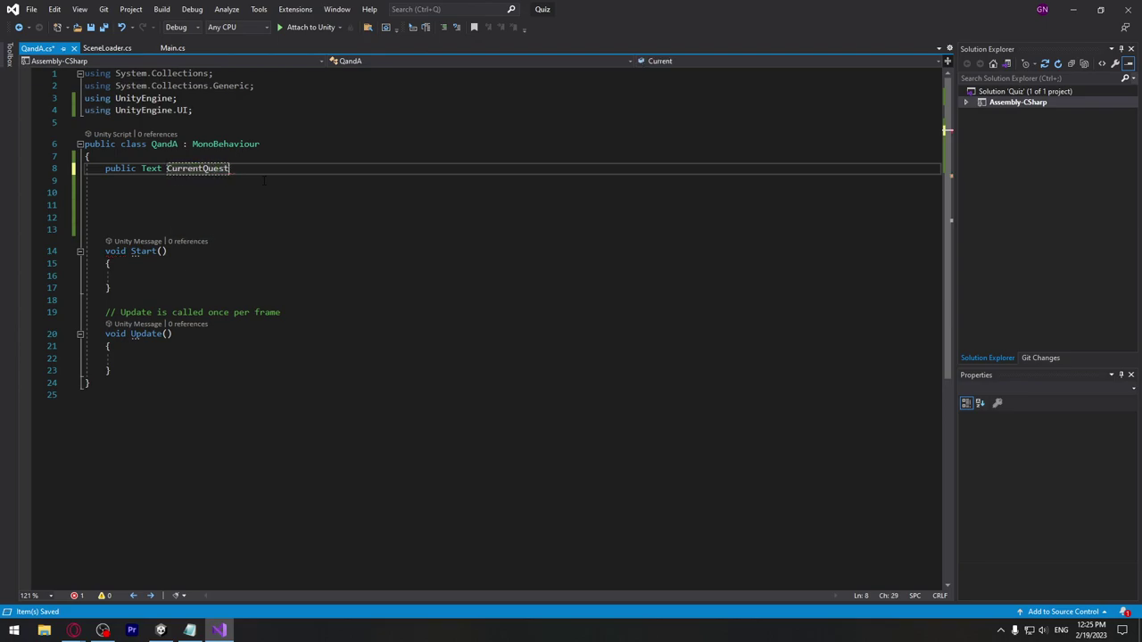
type("ion;")
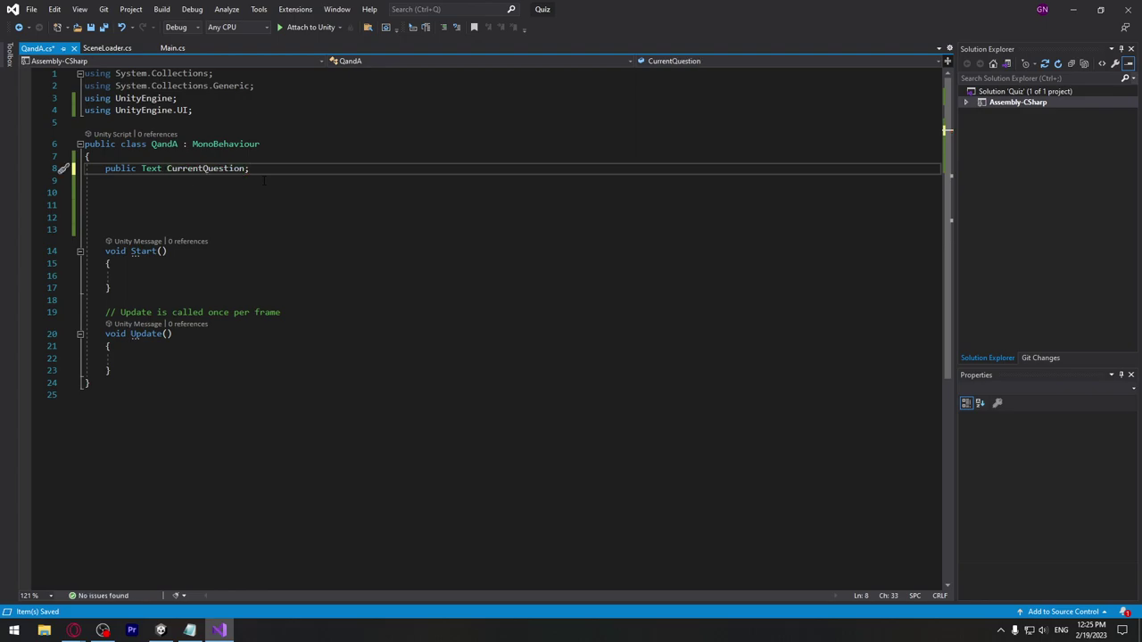
Step: Add blank lines inside Start() and save QandA.cs
left_click(168, 268)
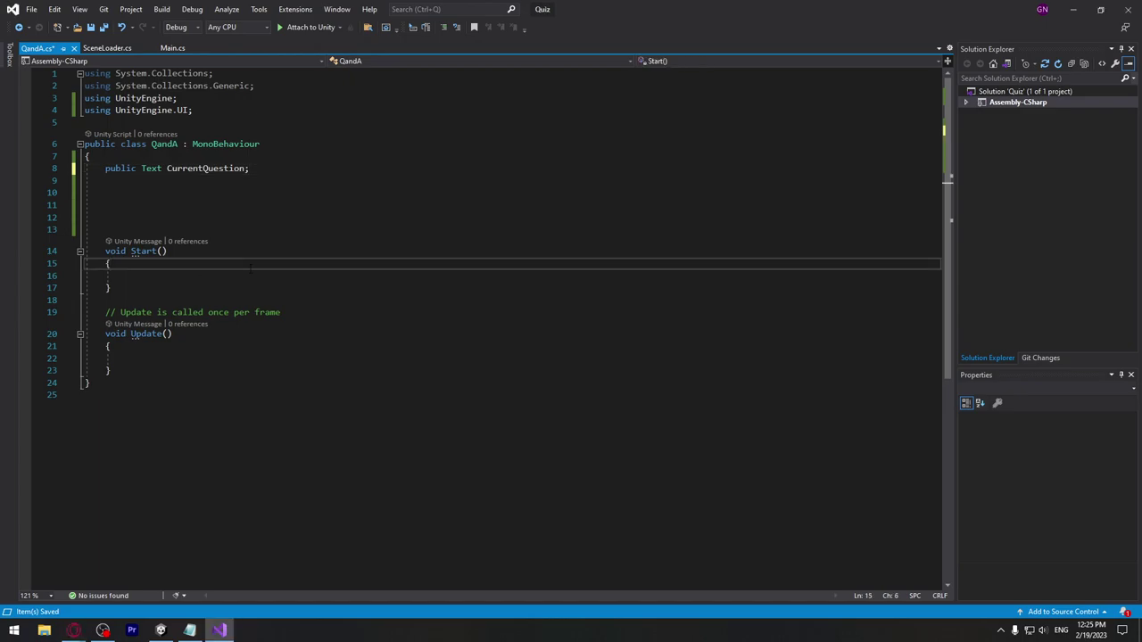
key("Return")
key("Return")
key("ctrl+s")
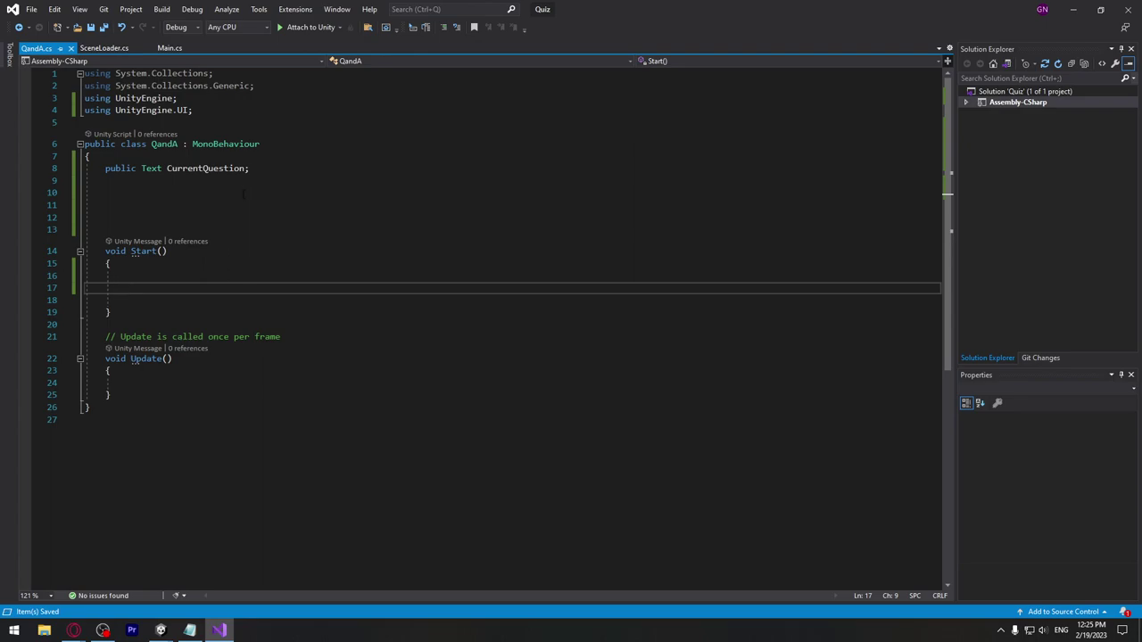
left_click_drag(250, 168, 106, 168)
left_click(125, 287)
left_click(167, 629)
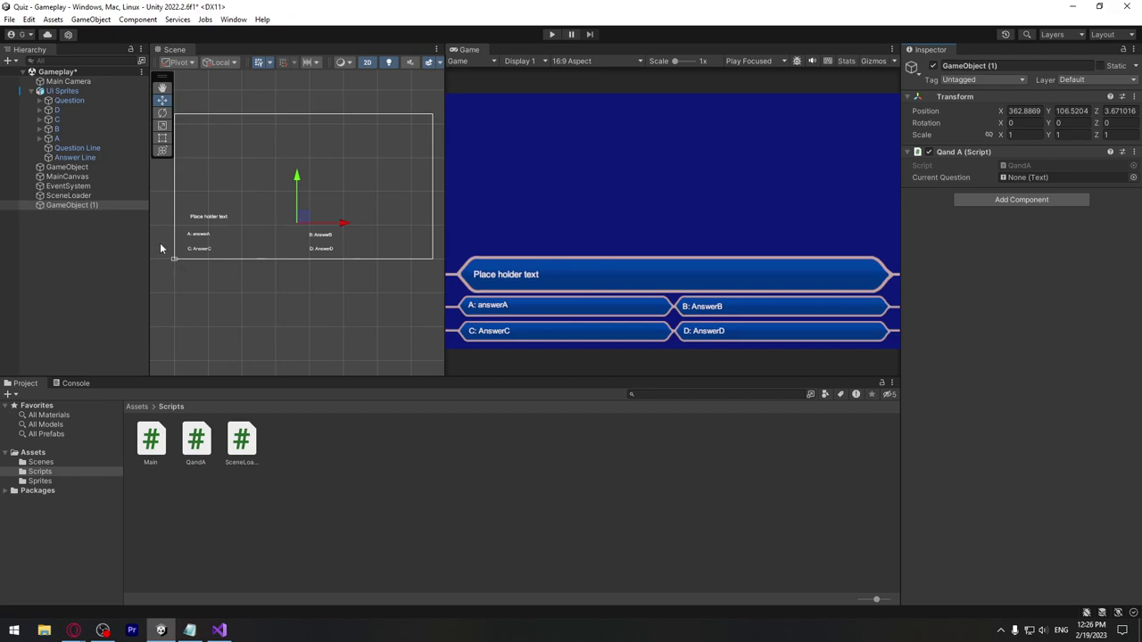
Step: Rename GameObject (1) to Controller
left_click(59, 207)
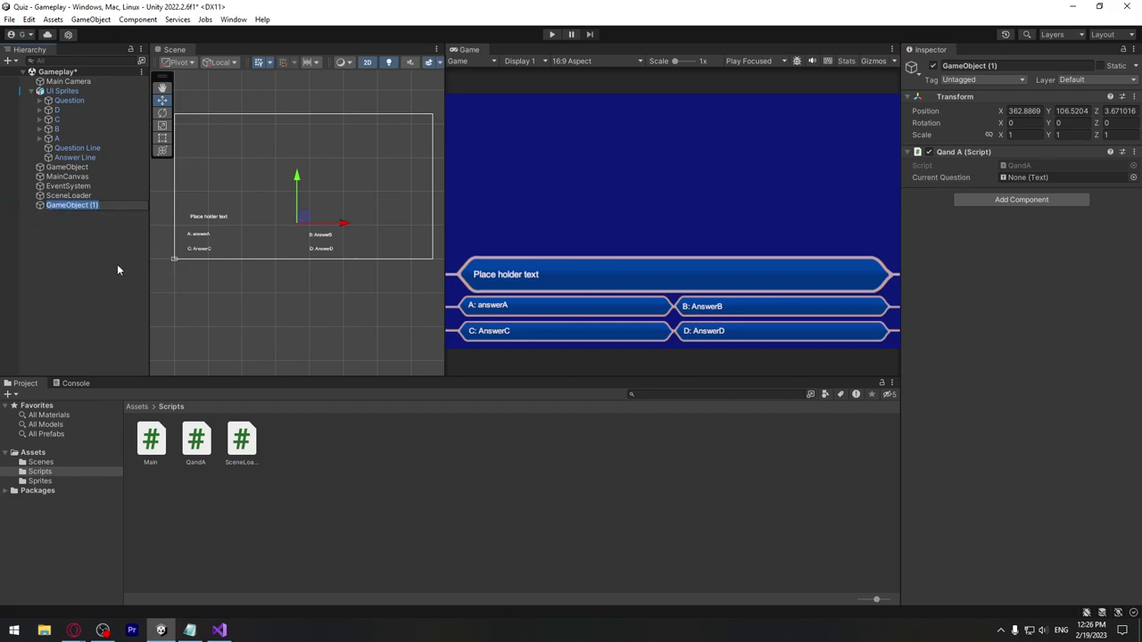
type("Controlle")
type("r")
key("Return")
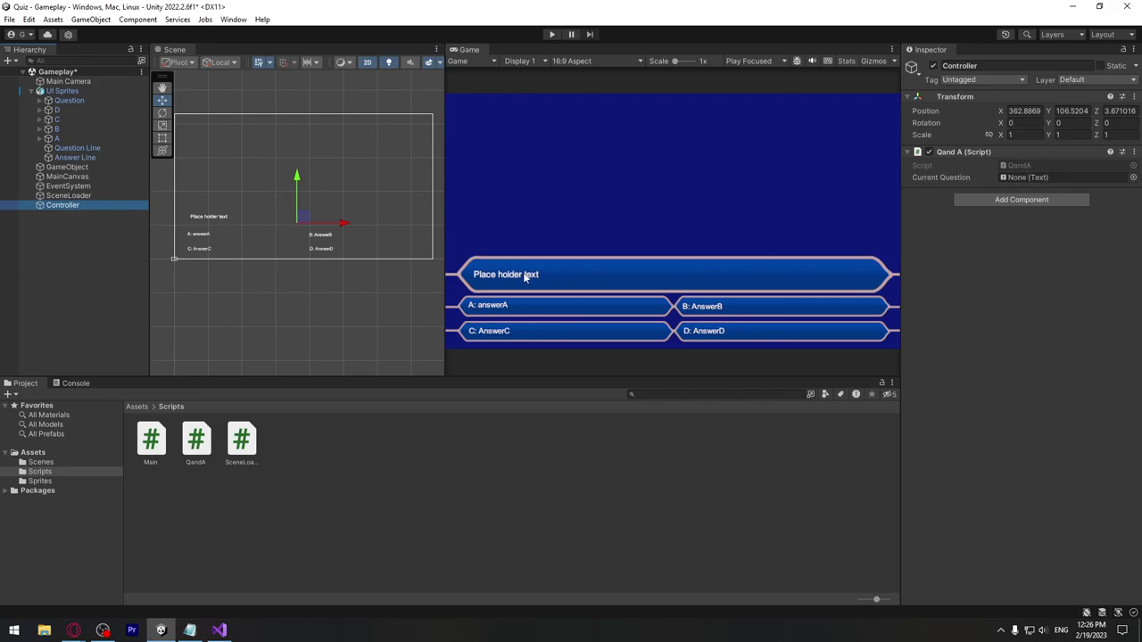
Step: Assign the Question text under Question > Canvas to the Controller's Current Question field
left_click(40, 100)
left_click(48, 130)
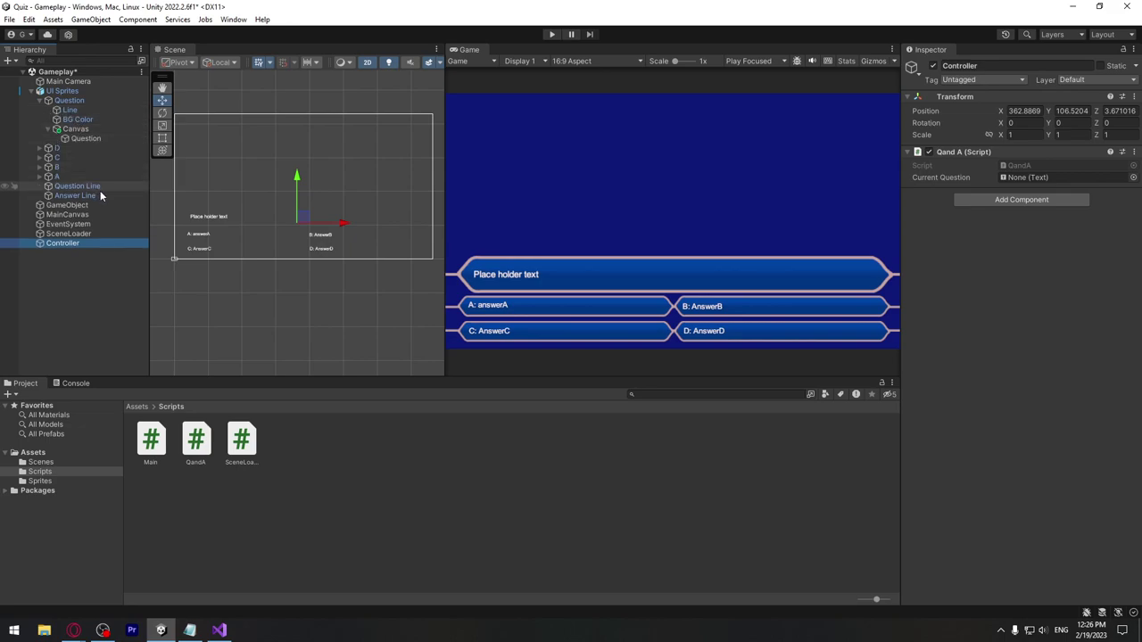
left_click_drag(87, 137, 1038, 177)
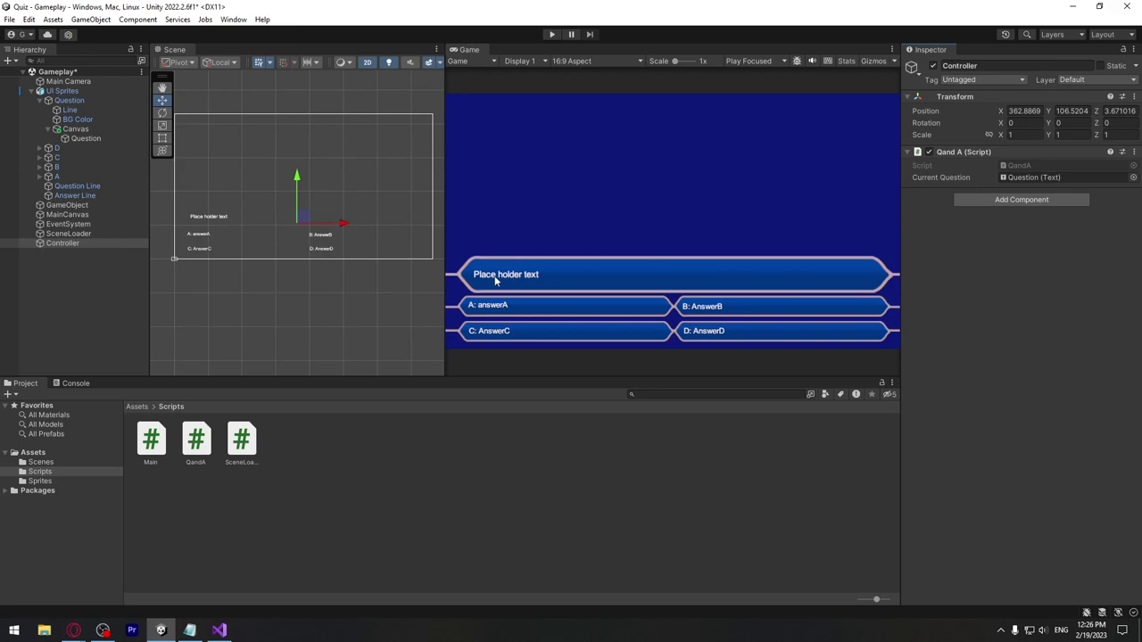
key("alt+Tab")
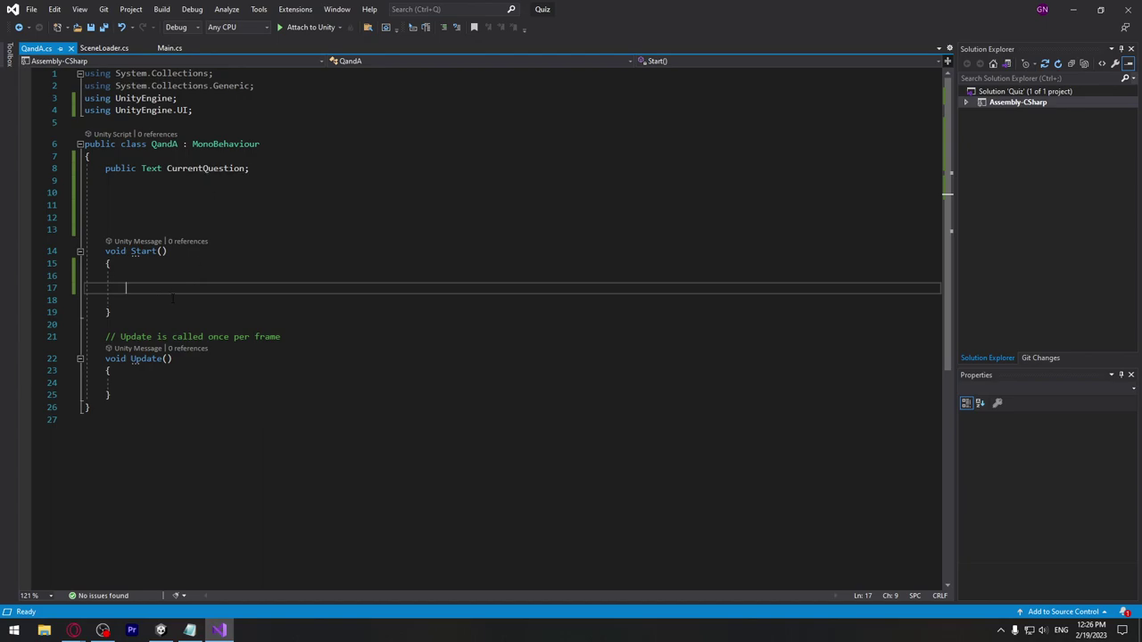
Step: Start a CurrentQuestion.text = statement in Start() and save QandA.cs
type("current")
key("Tab")
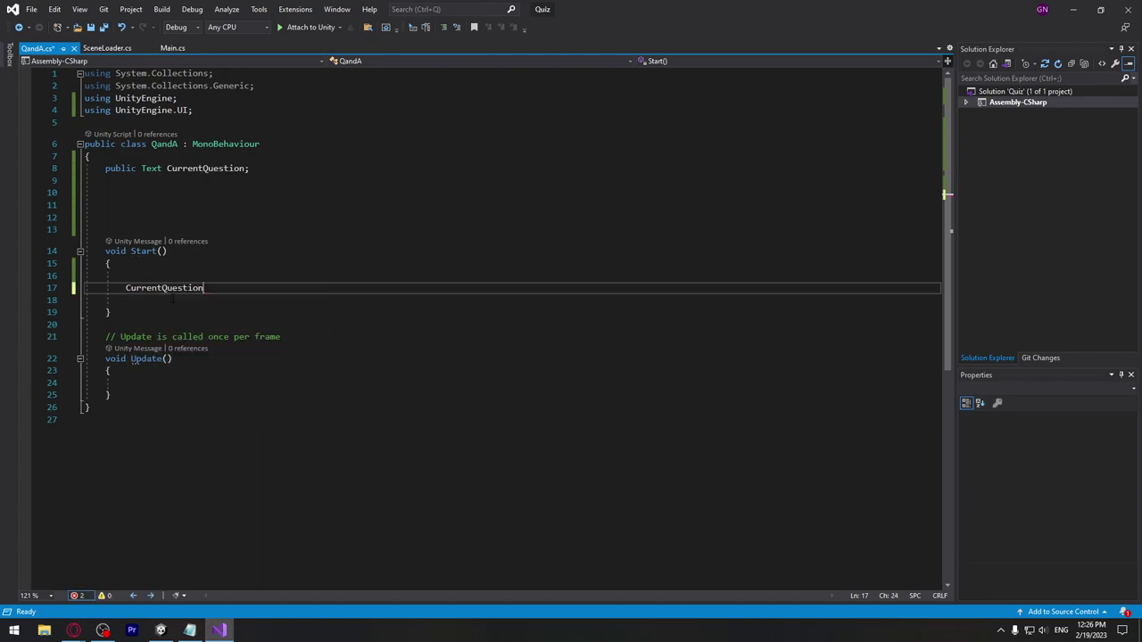
key("Insert")
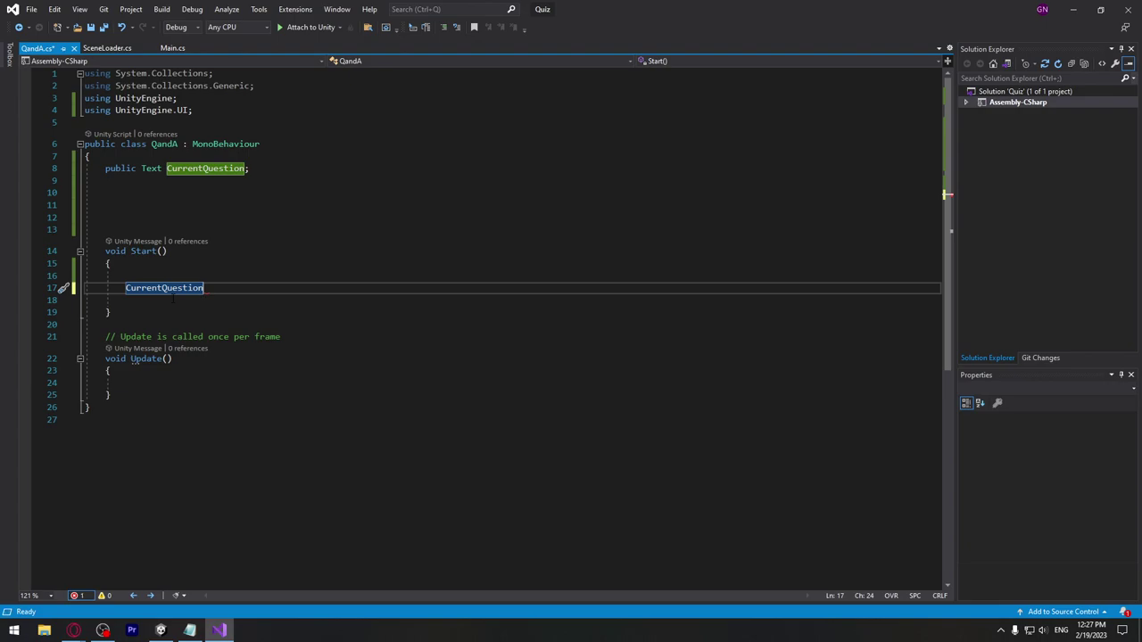
type(".text =")
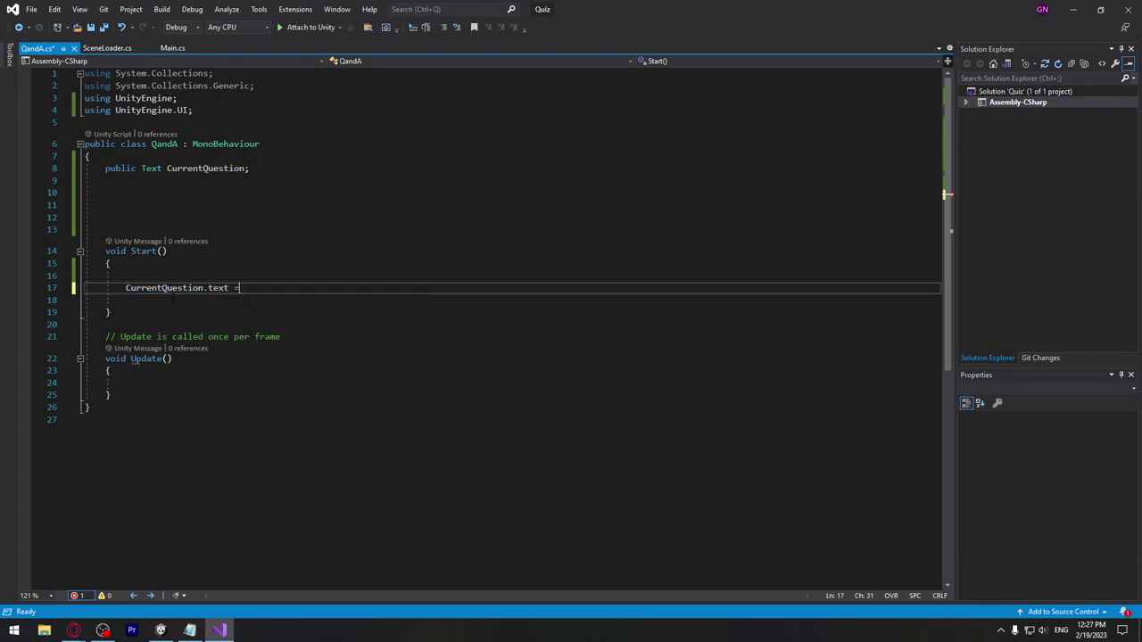
key("ctrl+s")
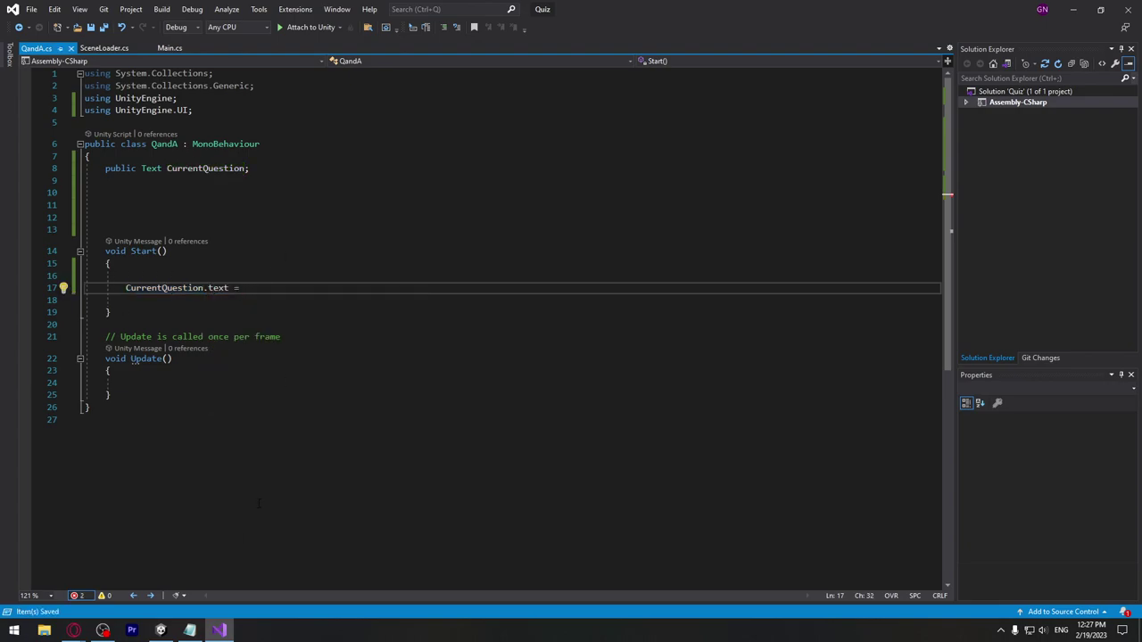
left_click(160, 631)
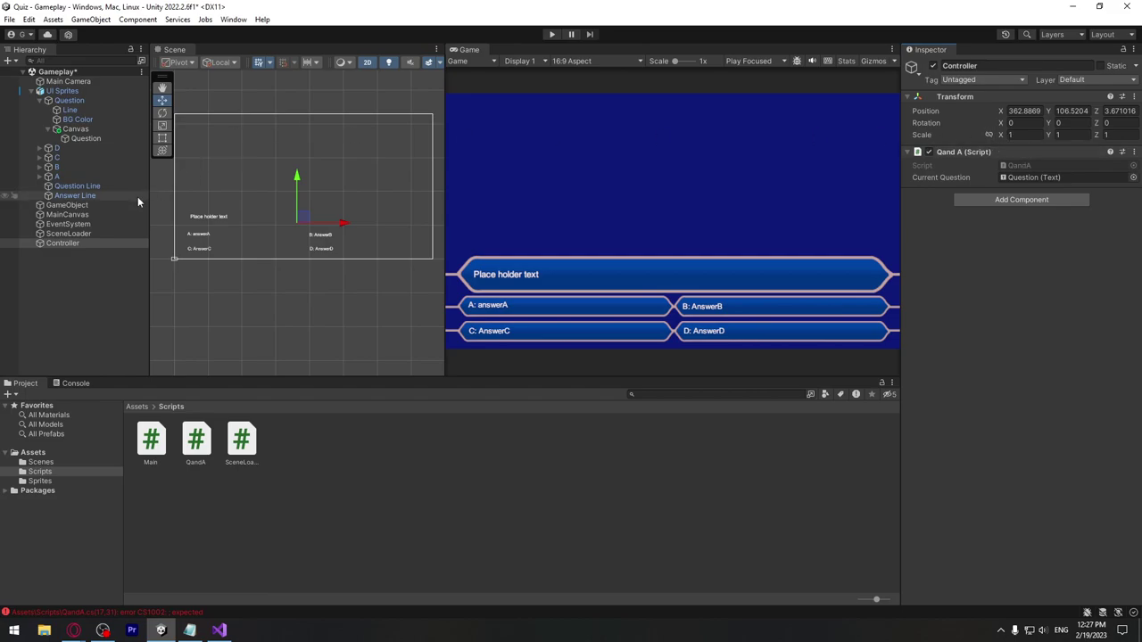
Step: Select the Question text under Canvas and inspect its 'Place holder text' content
left_click(84, 138)
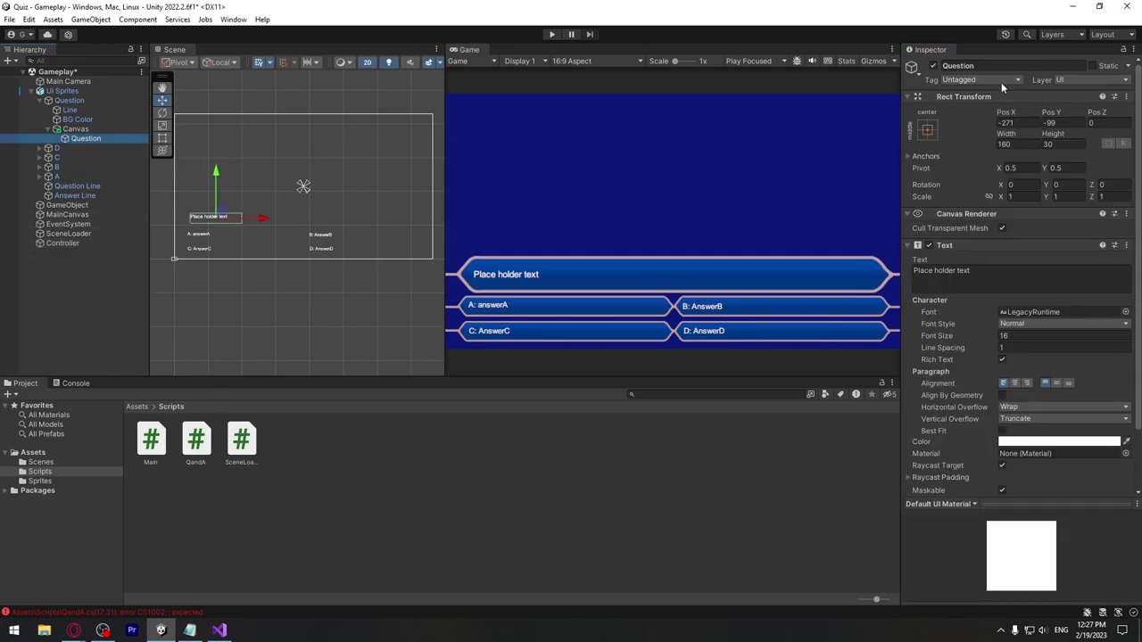
left_click(956, 67)
key("Return")
left_click(1000, 144)
left_click(997, 275)
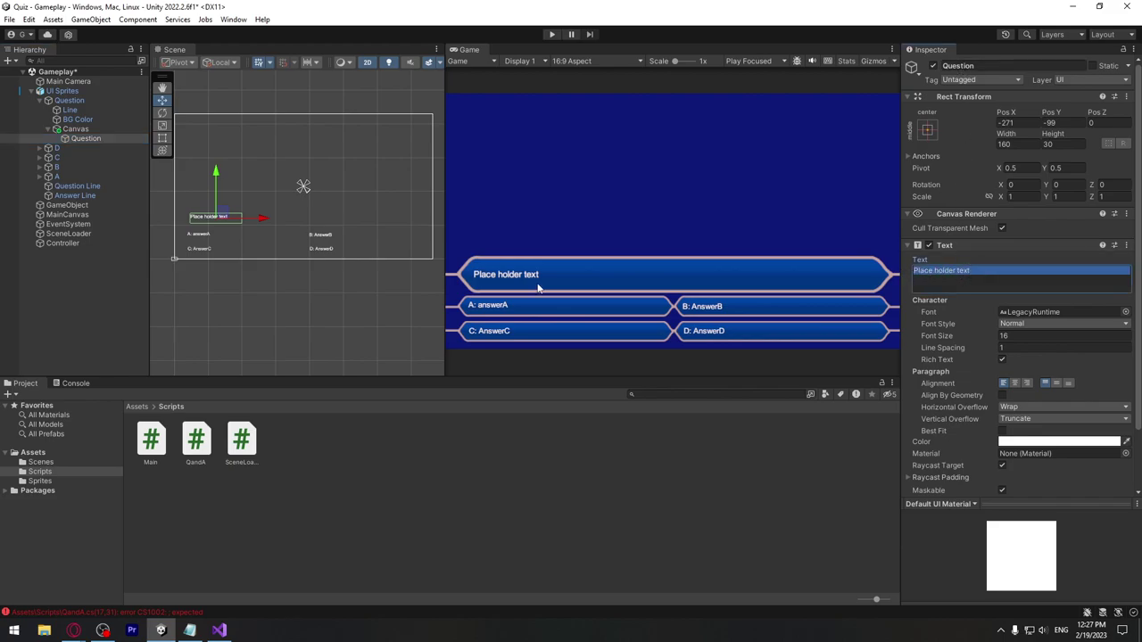
Step: Complete line 17 as CurrentQuestion.text = "Changed Text"; and save the script
left_click(220, 631)
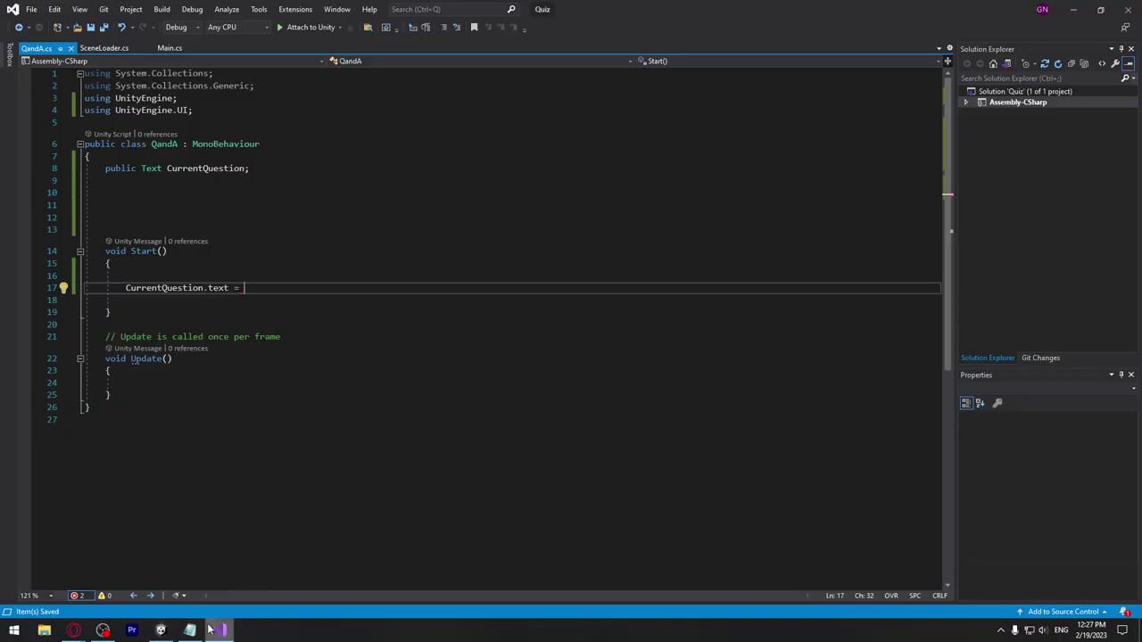
left_click_drag(243, 288, 126, 289)
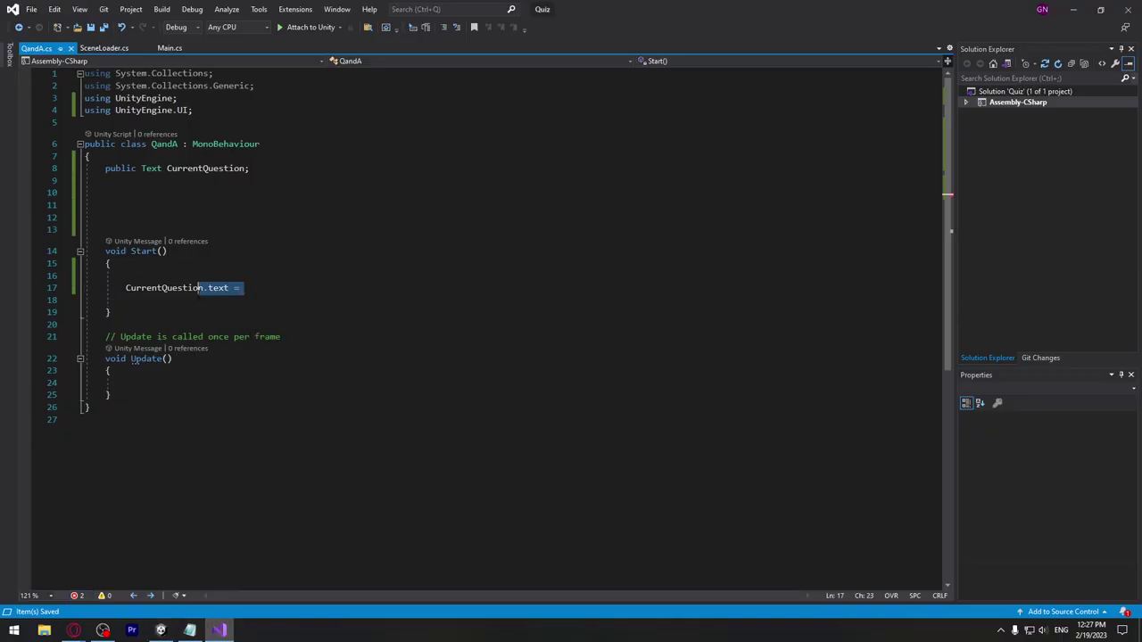
left_click(193, 288)
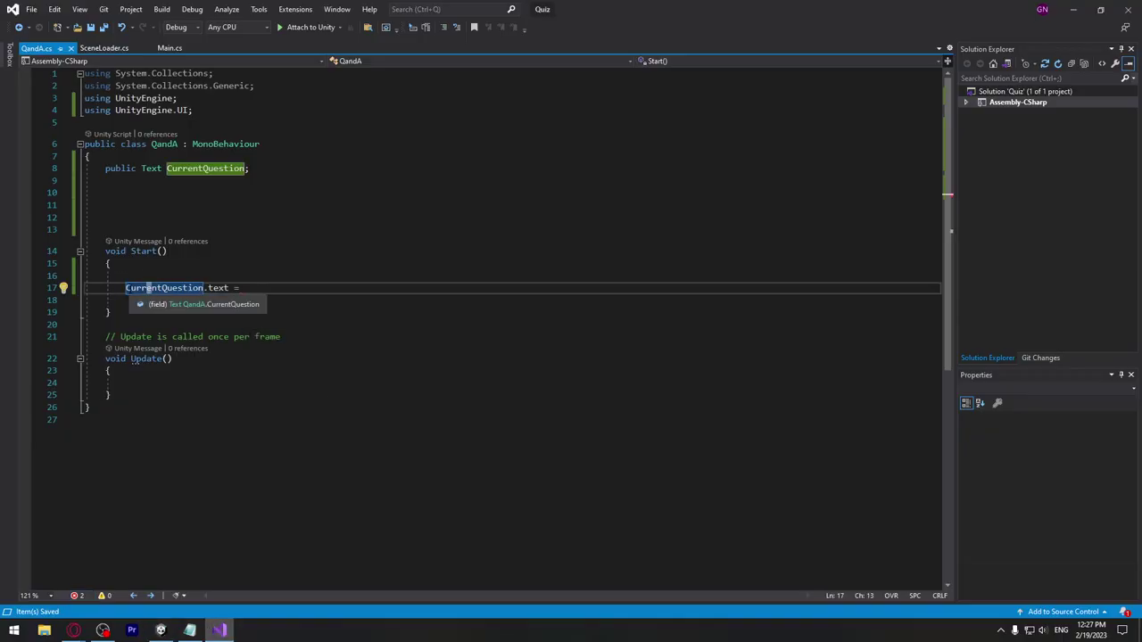
left_click_drag(193, 288, 234, 288)
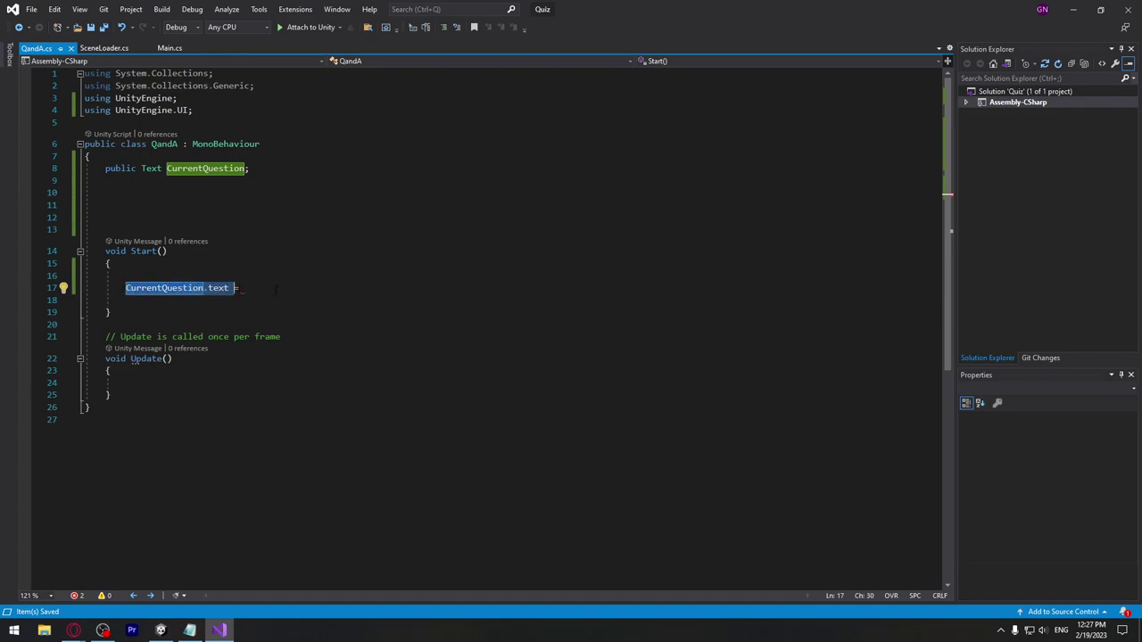
key("End")
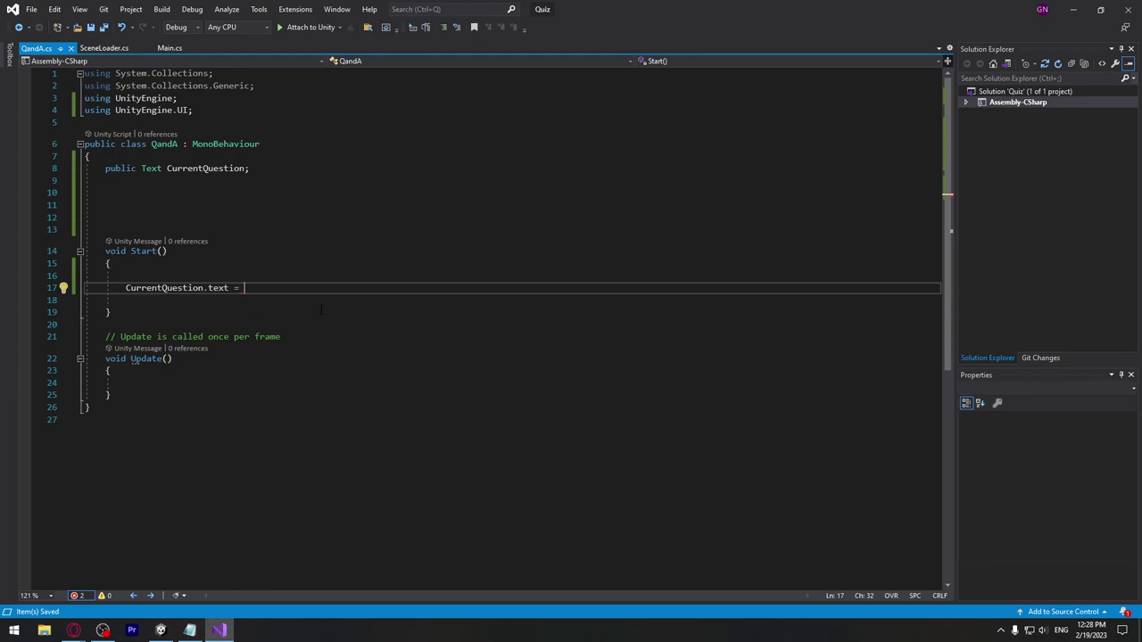
type("\"\"")
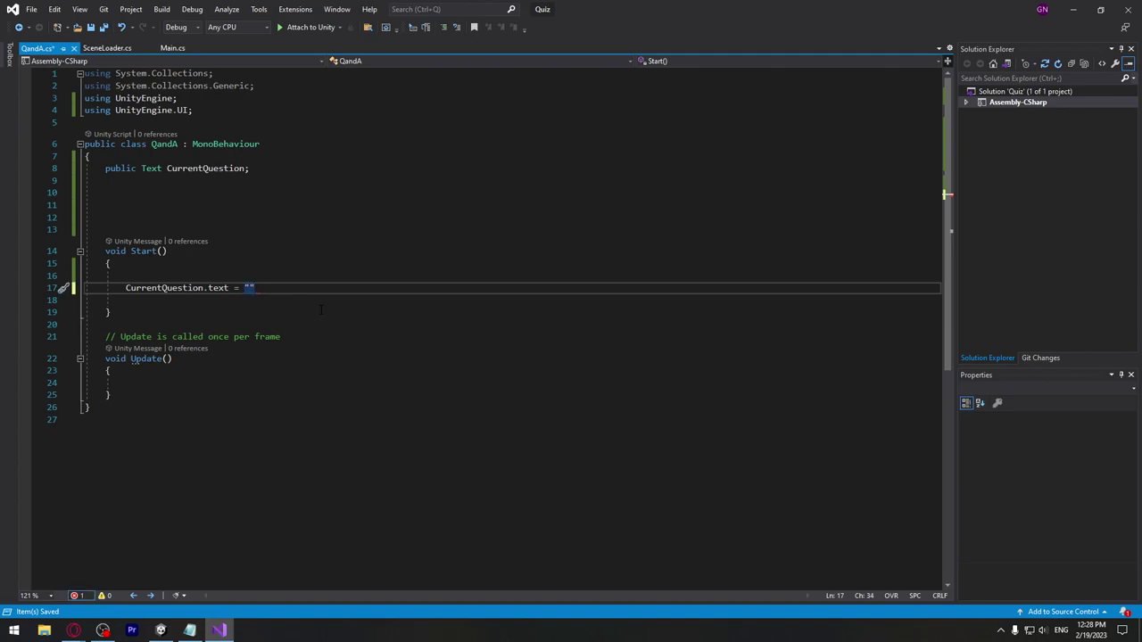
type(";")
key("Left")
key("Left")
type("Chan")
type("ged Text")
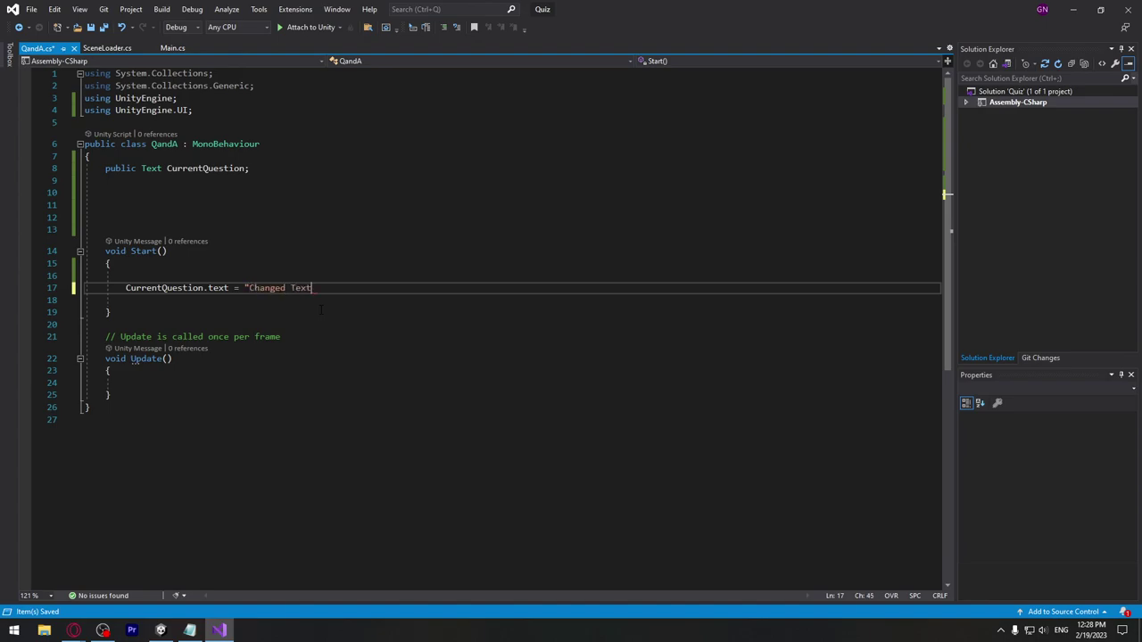
type("\"")
type(";")
key("ctrl+s")
Step: Play the game to confirm the question reads 'Changed Text', then stop it
mouse_move(160, 630)
left_click(88, 590)
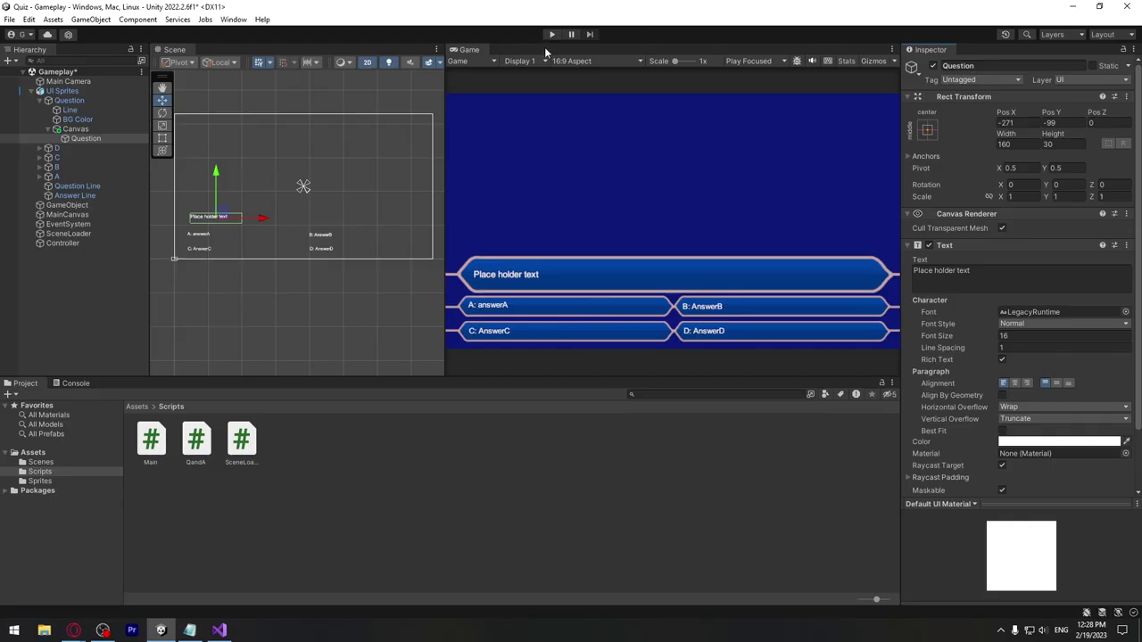
left_click(553, 34)
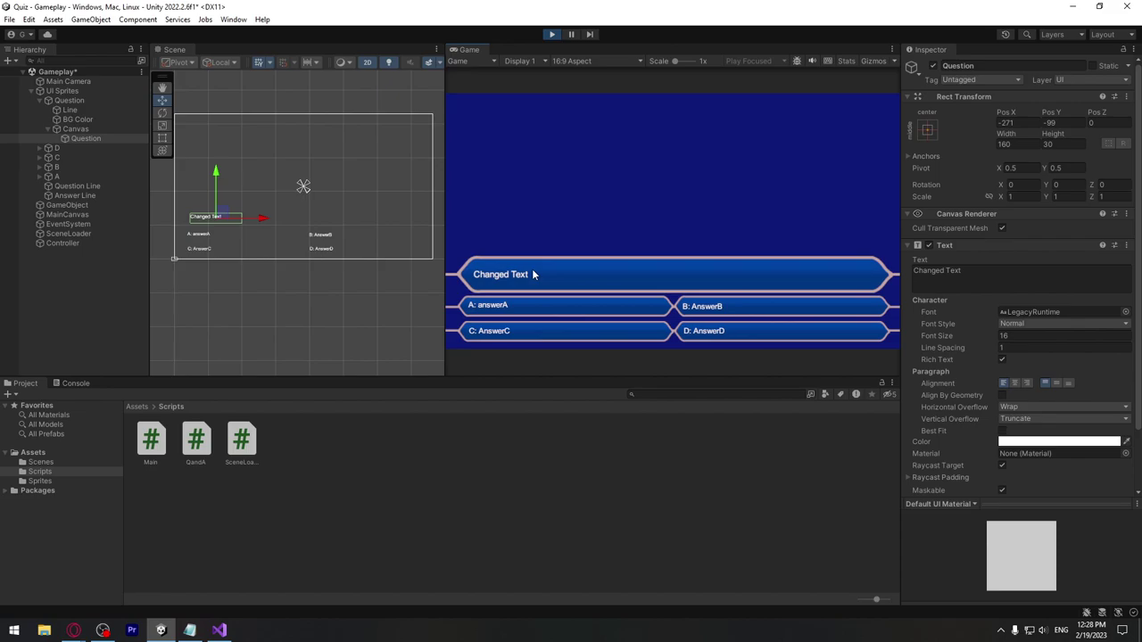
left_click(551, 34)
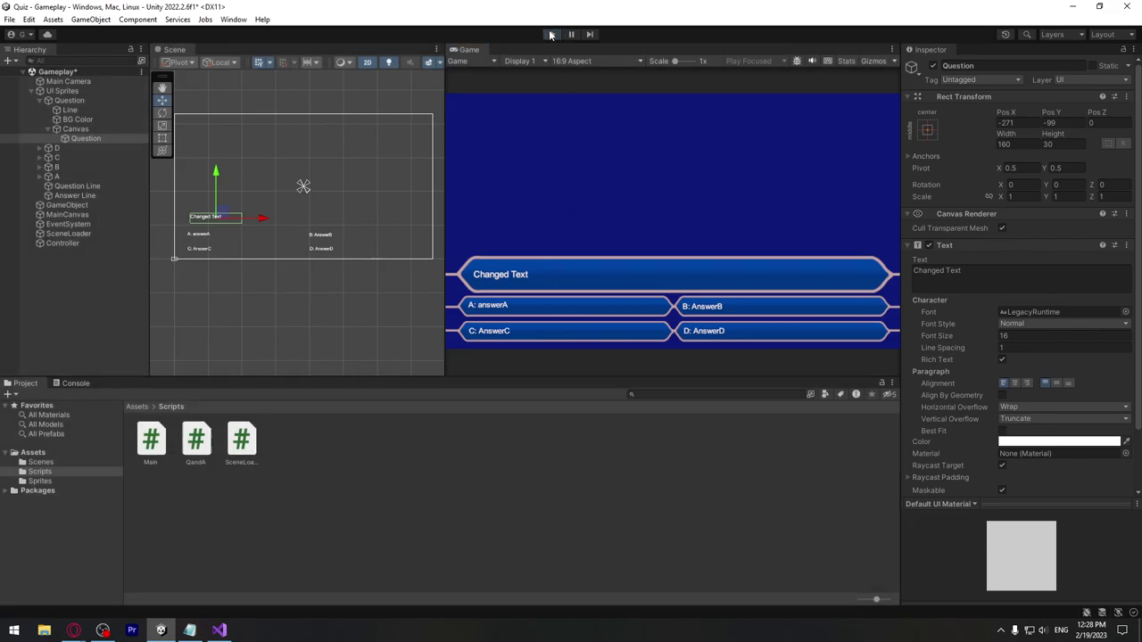
left_click(226, 625)
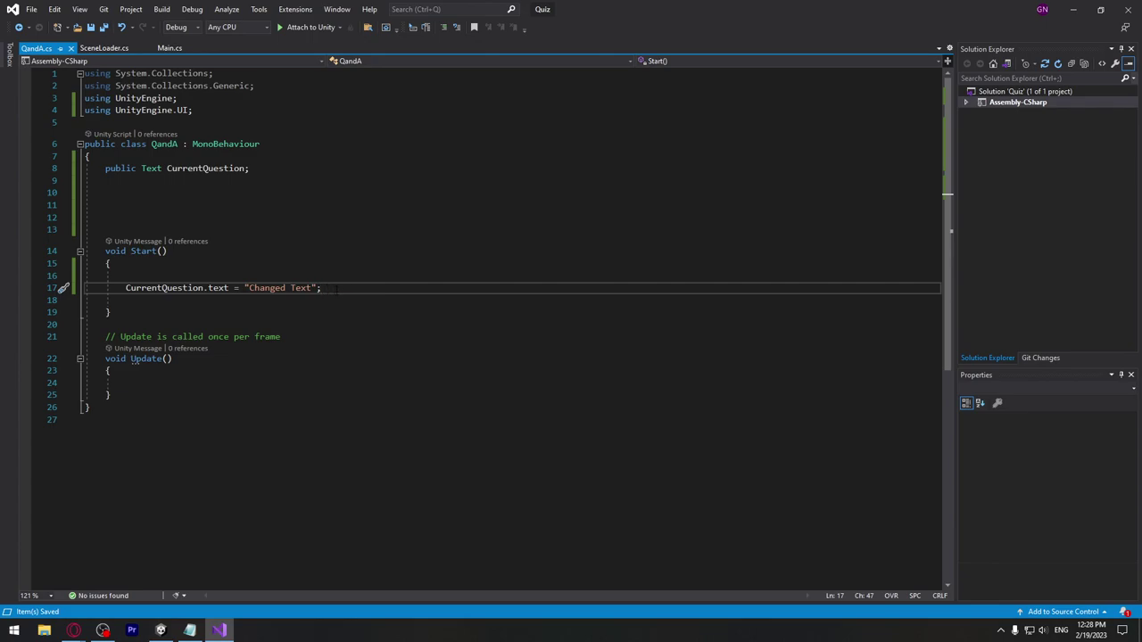
Step: Declare string QuerstionTXT = "Who is Author of Think and Grow Rich?" on line 9 and save
left_click_drag(332, 289, 248, 288)
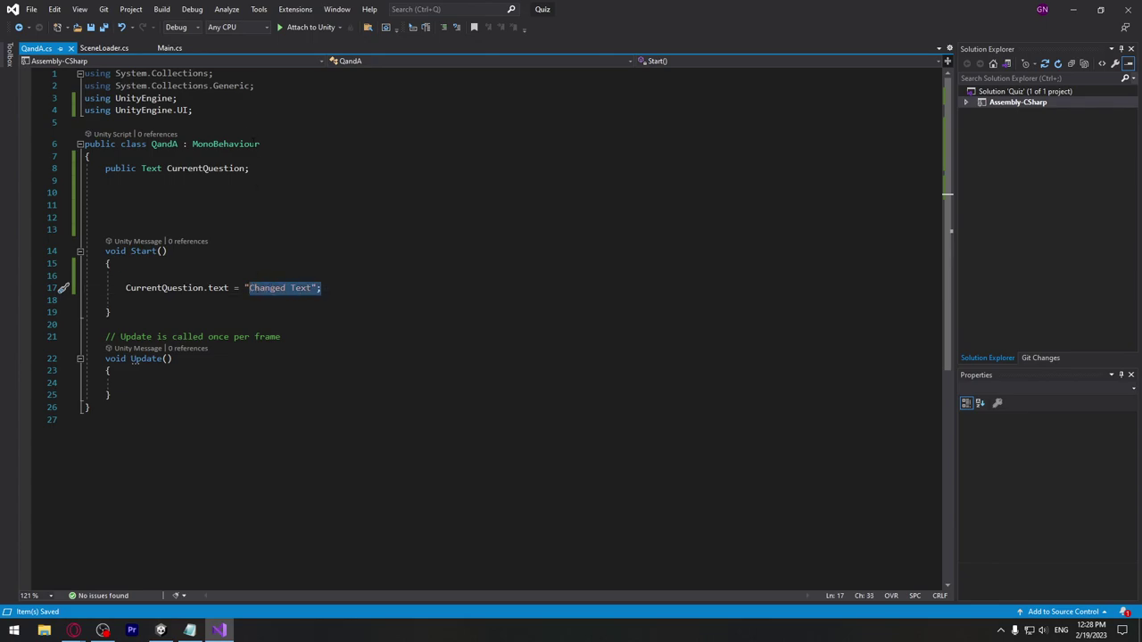
left_click(297, 182)
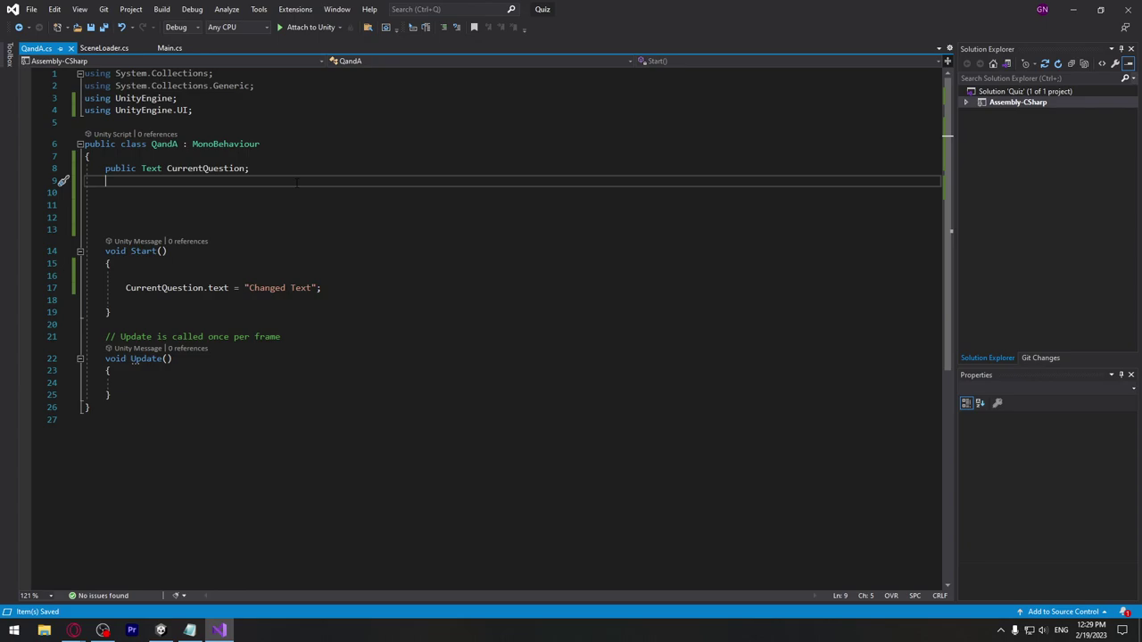
type("s")
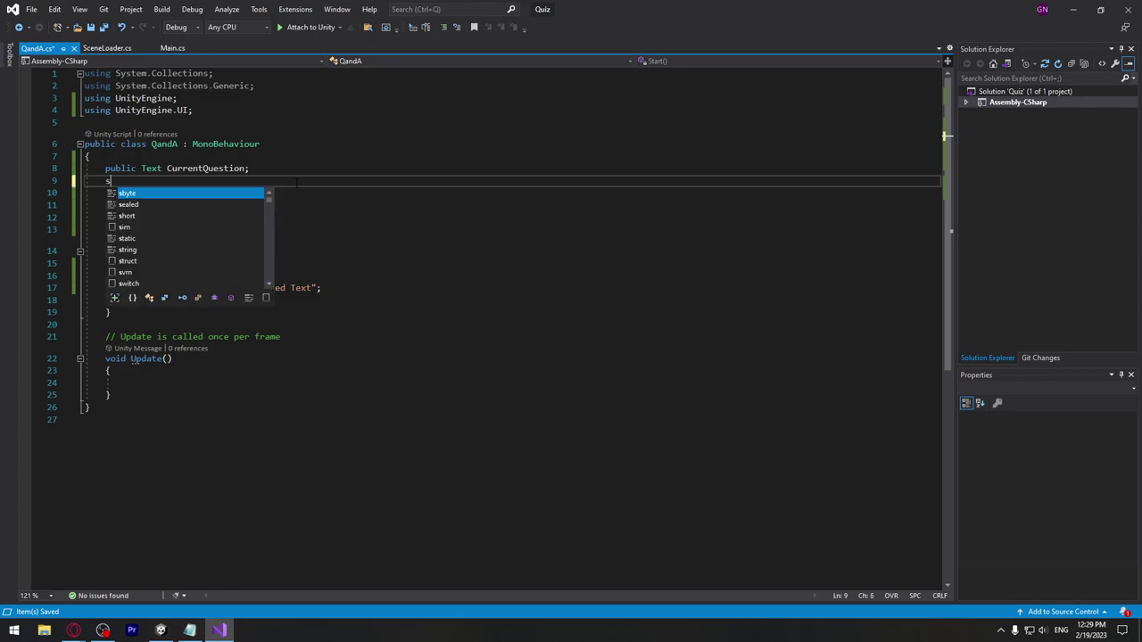
type("tring")
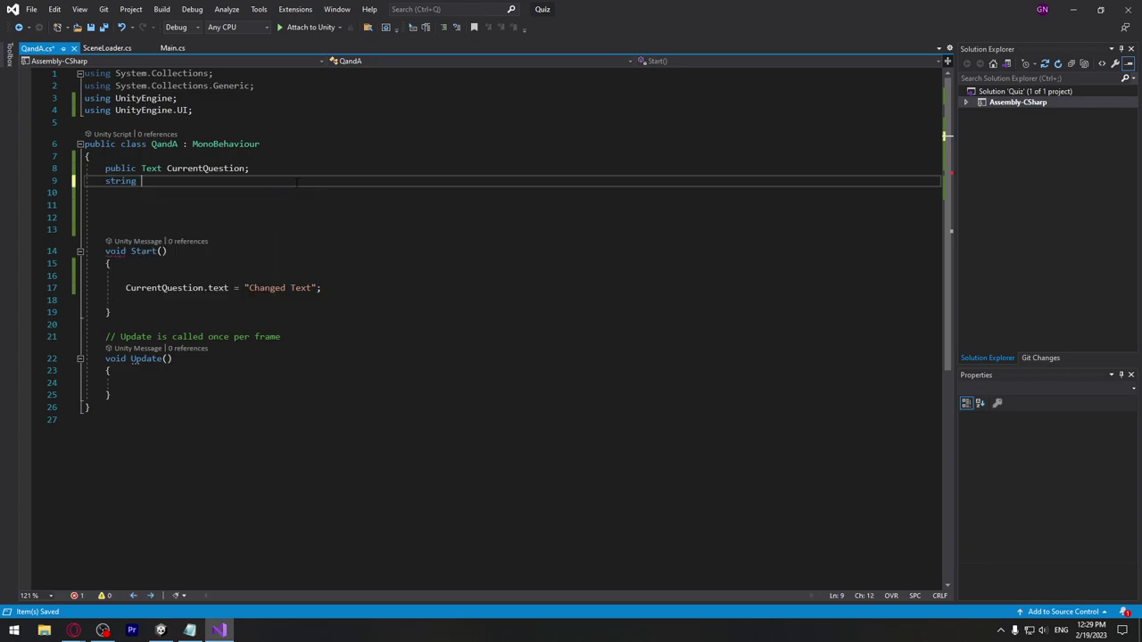
type(" Quer")
type("stionTXT")
type(" = ")
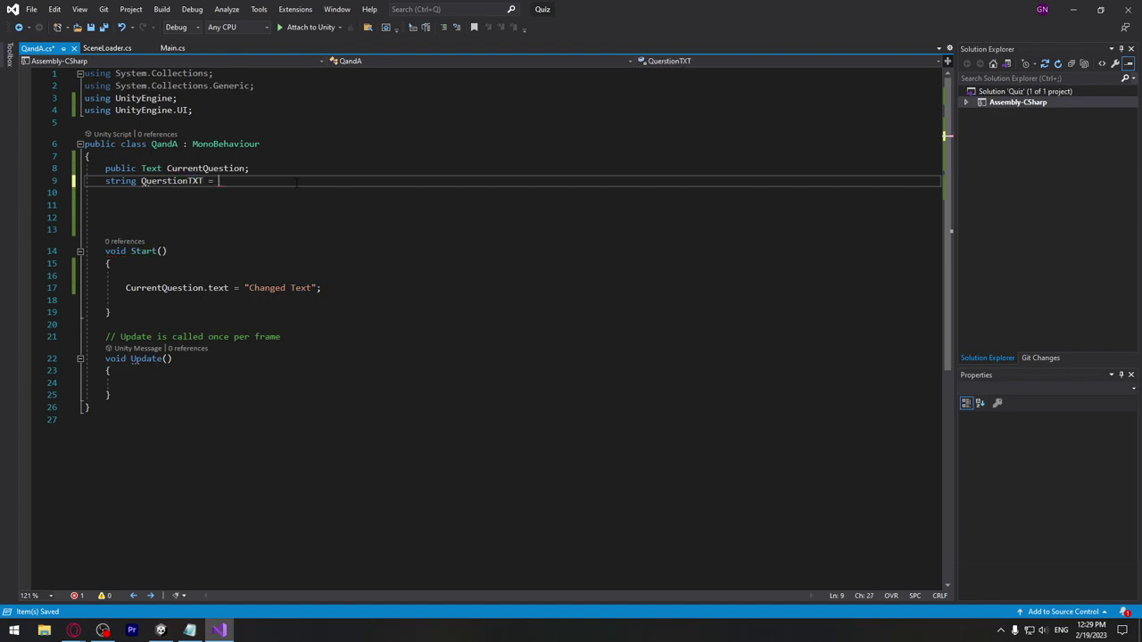
type("\"\"")
type(";")
key("Left")
key("Left")
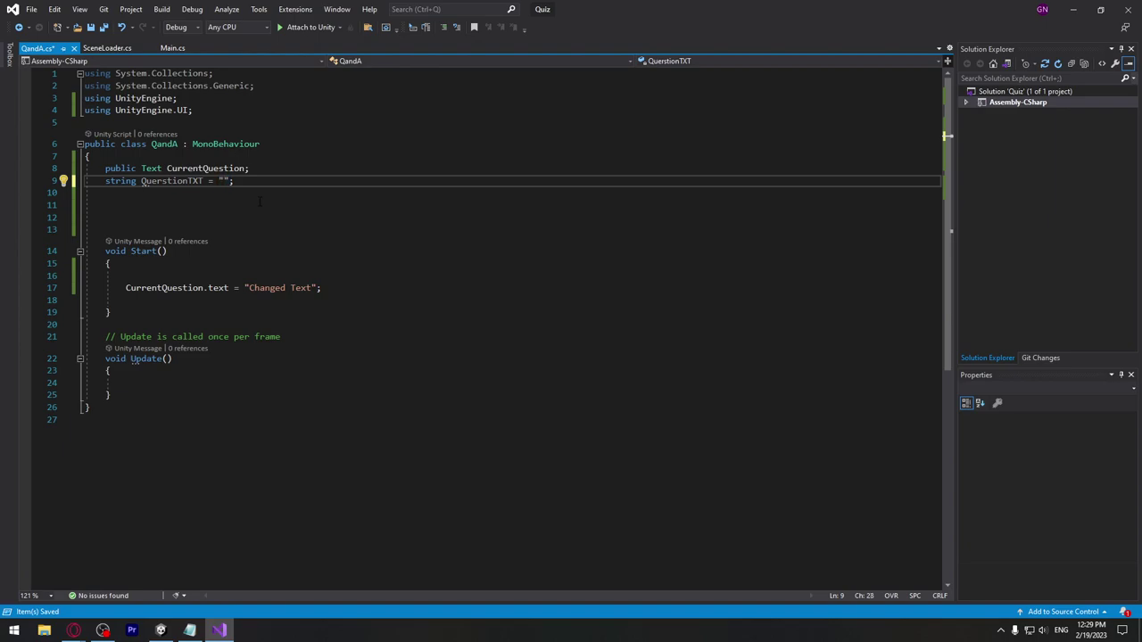
key("Insert")
type("Who")
type(" is Author of Think and Grow Rich")
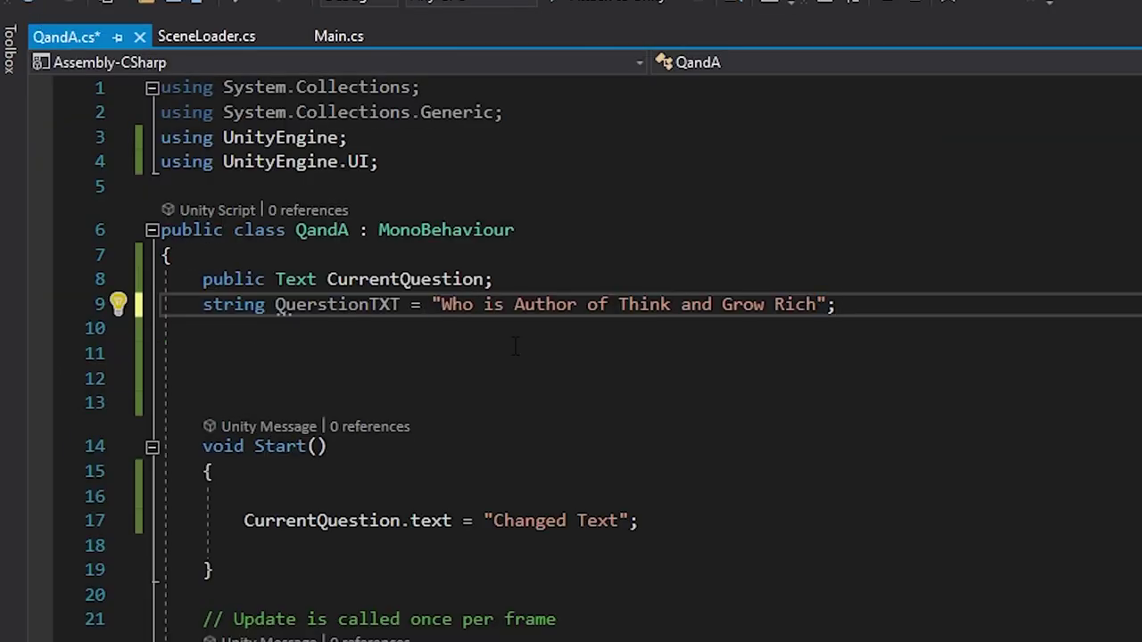
type("?")
key("Left")
key("Left")
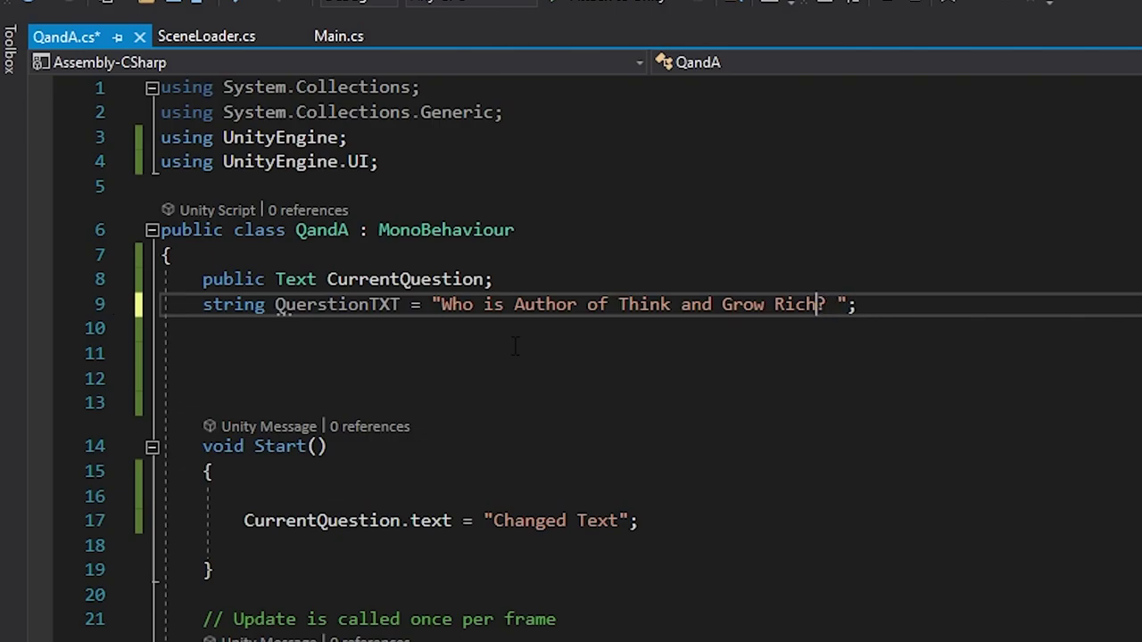
key("ctrl+s")
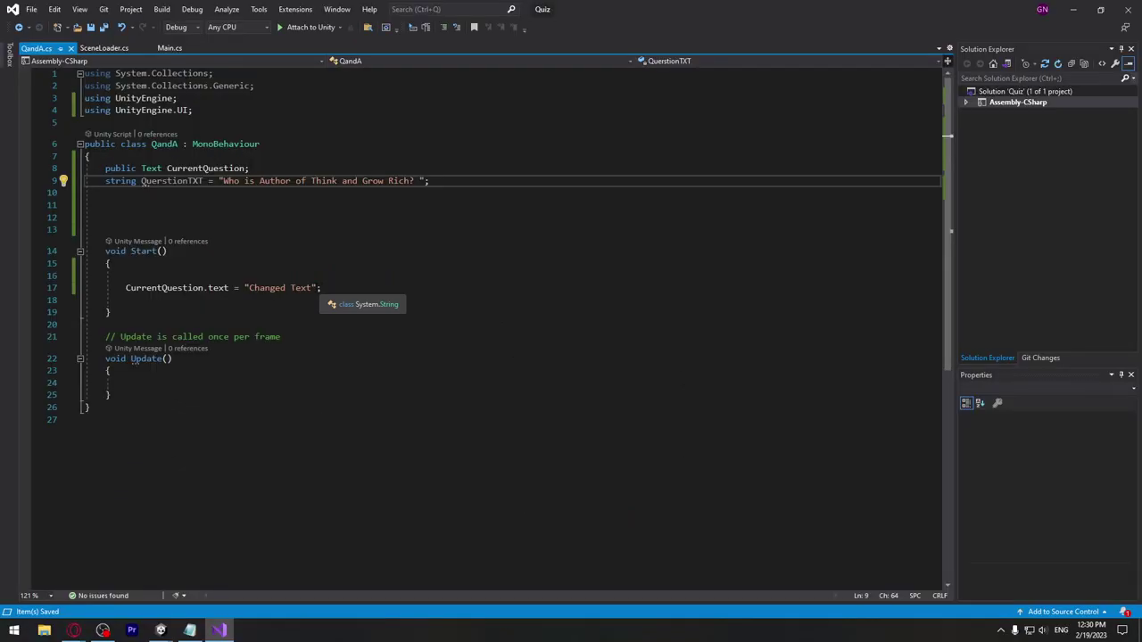
Step: Replace the "Changed Text" literal on line 17 with the QuerstionTXT variable
left_click_drag(316, 287, 251, 287)
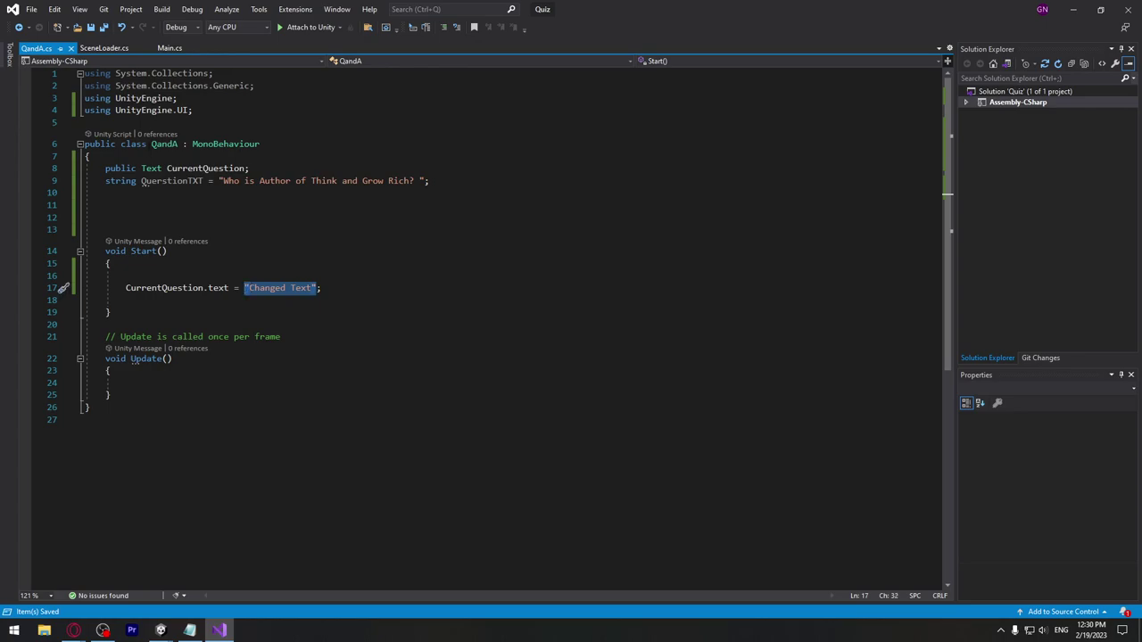
double_click(174, 181)
key("ctrl+c")
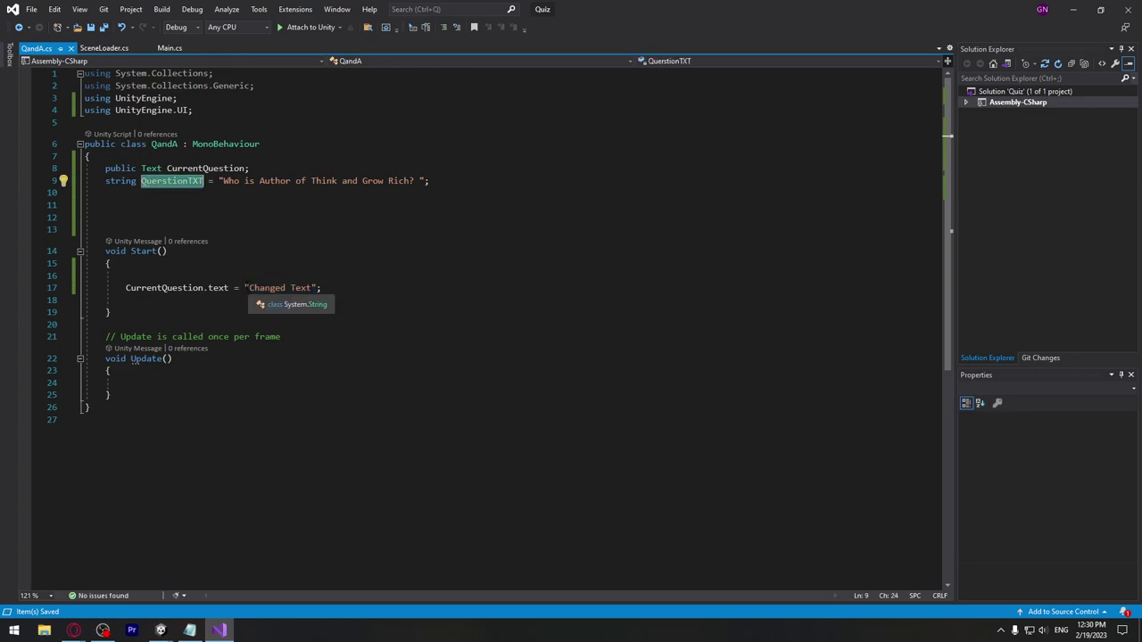
left_click_drag(245, 287, 319, 287)
key("ctrl+v")
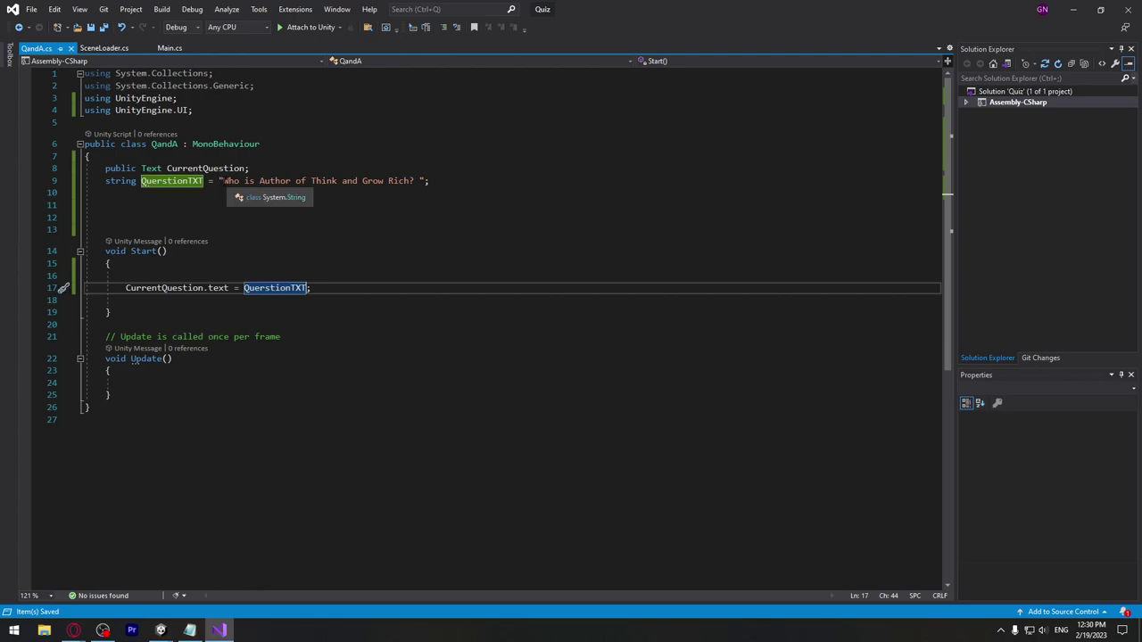
left_click_drag(223, 181, 419, 181)
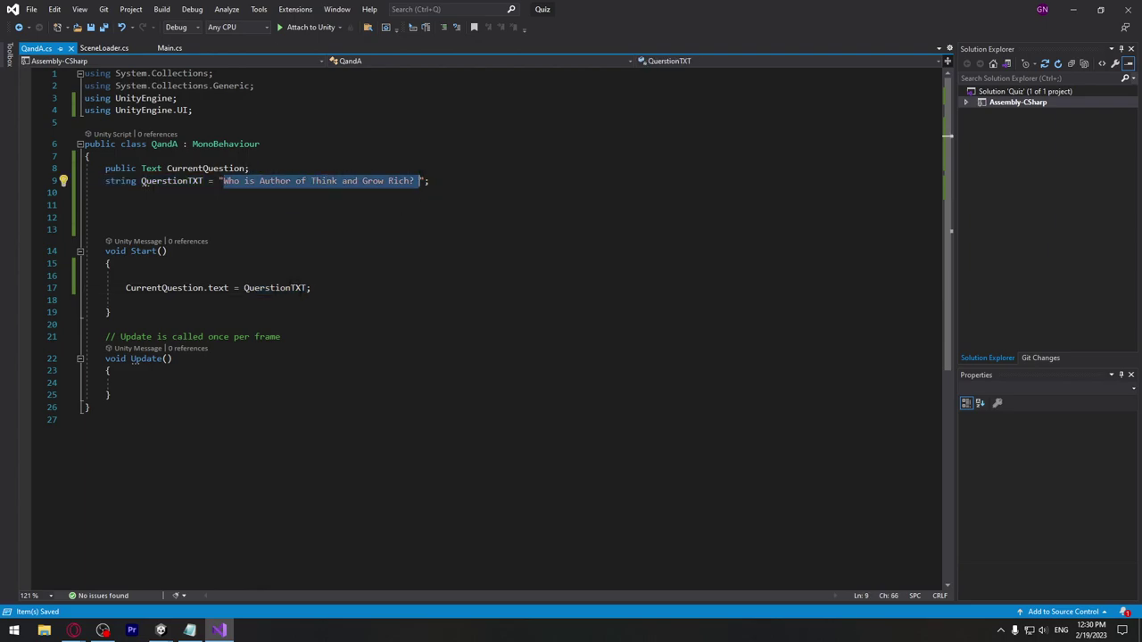
left_click_drag(308, 287, 237, 287)
left_click(328, 288)
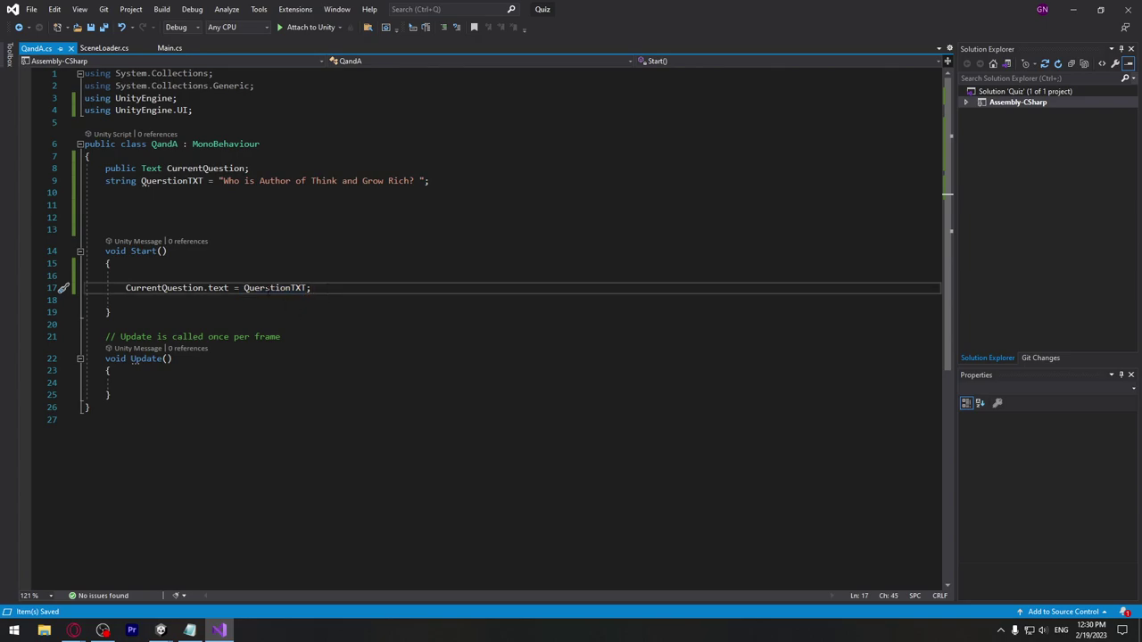
Step: Play the game and zoom in to see the question cut off as 'Who is Author of Think'
left_click(243, 287)
left_click(324, 289)
left_click(161, 630)
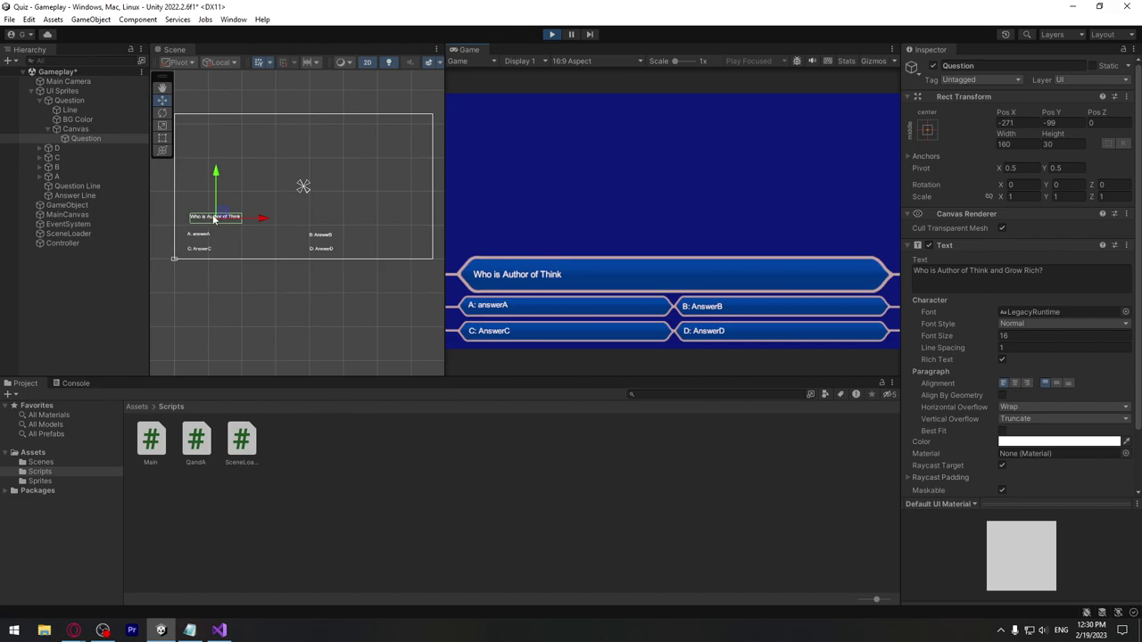
middle_click_drag(220, 214, 309, 232)
scroll(308, 234, "up", 3)
scroll(313, 240, "up", 3)
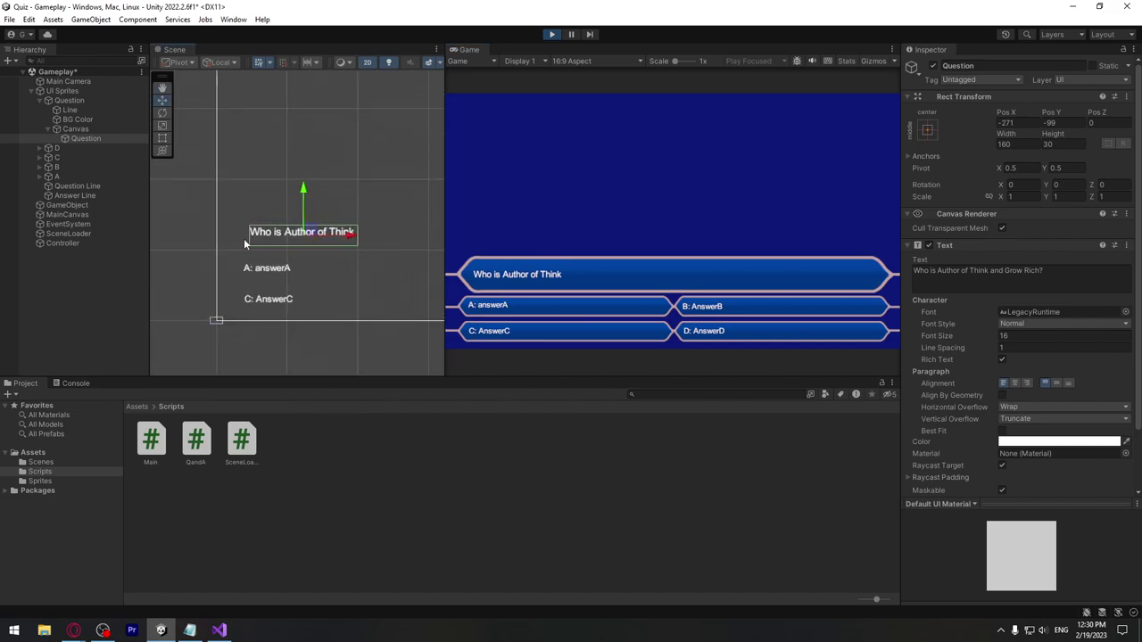
left_click(551, 34)
left_click(82, 140)
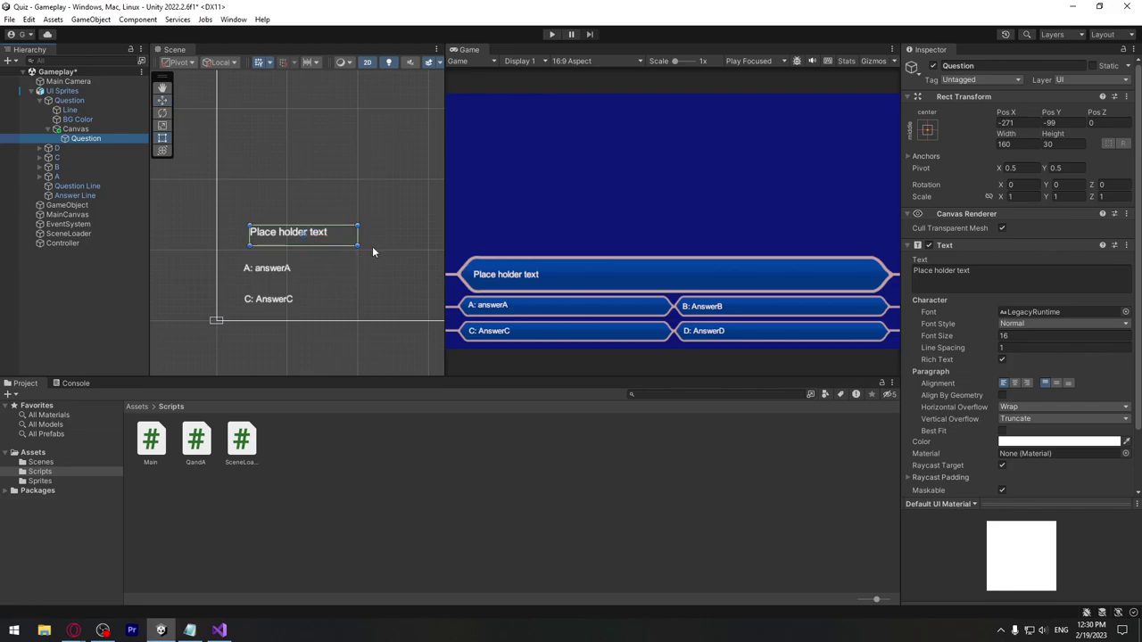
Step: Widen the Question text box with the Rect tool and play to see the full question
scroll(357, 267, "down", 3)
middle_click_drag(395, 303, 322, 295)
key("t")
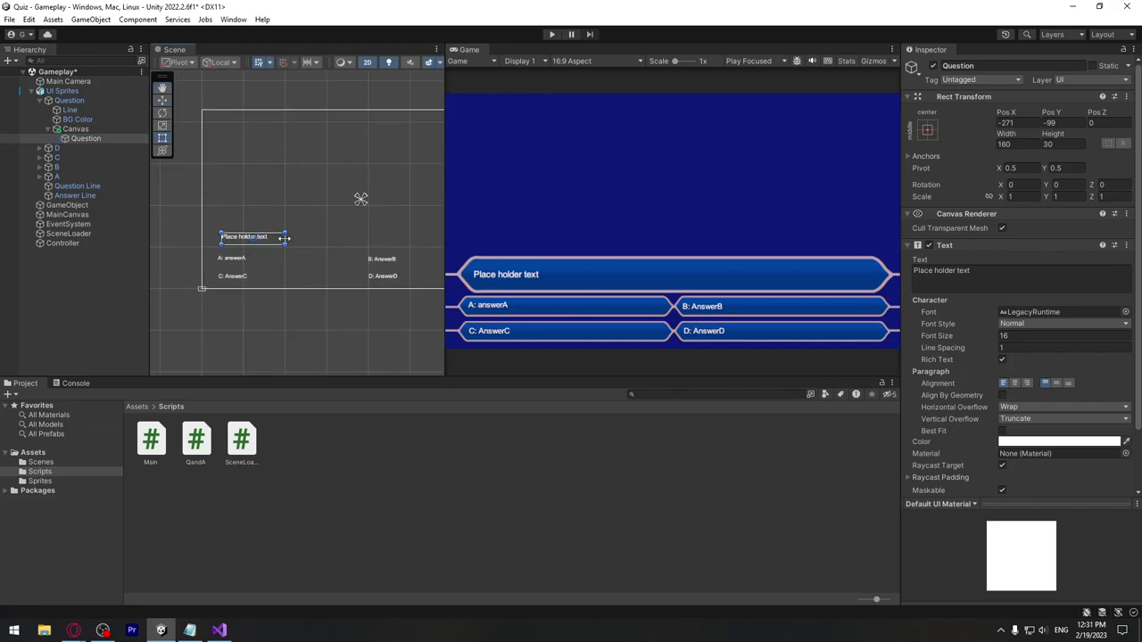
left_click_drag(293, 240, 509, 241)
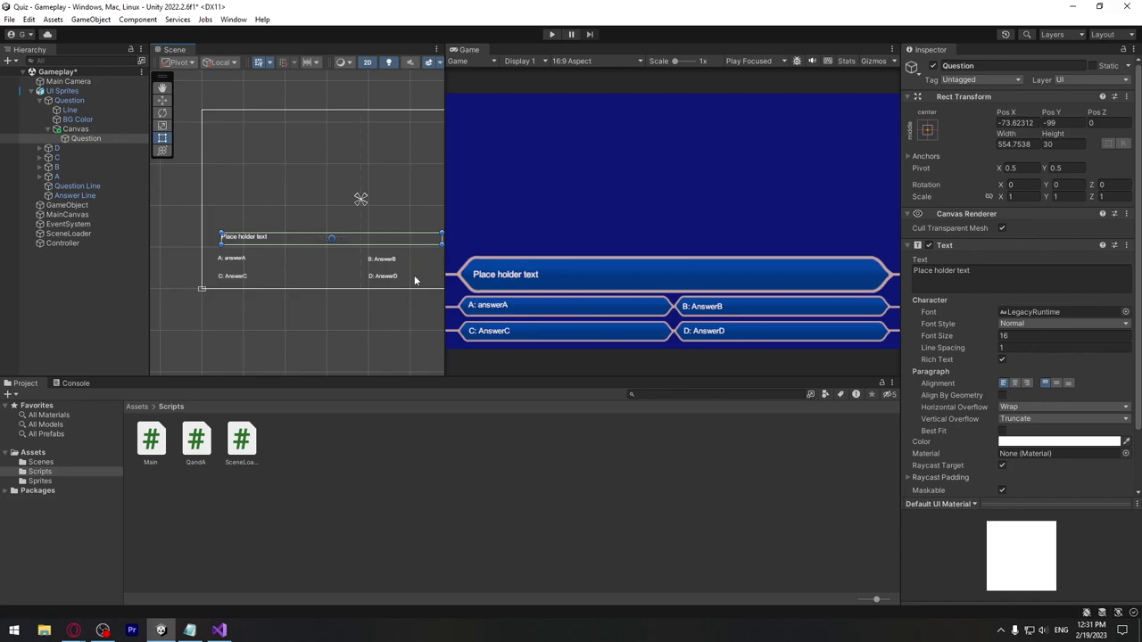
key("f")
left_click(552, 35)
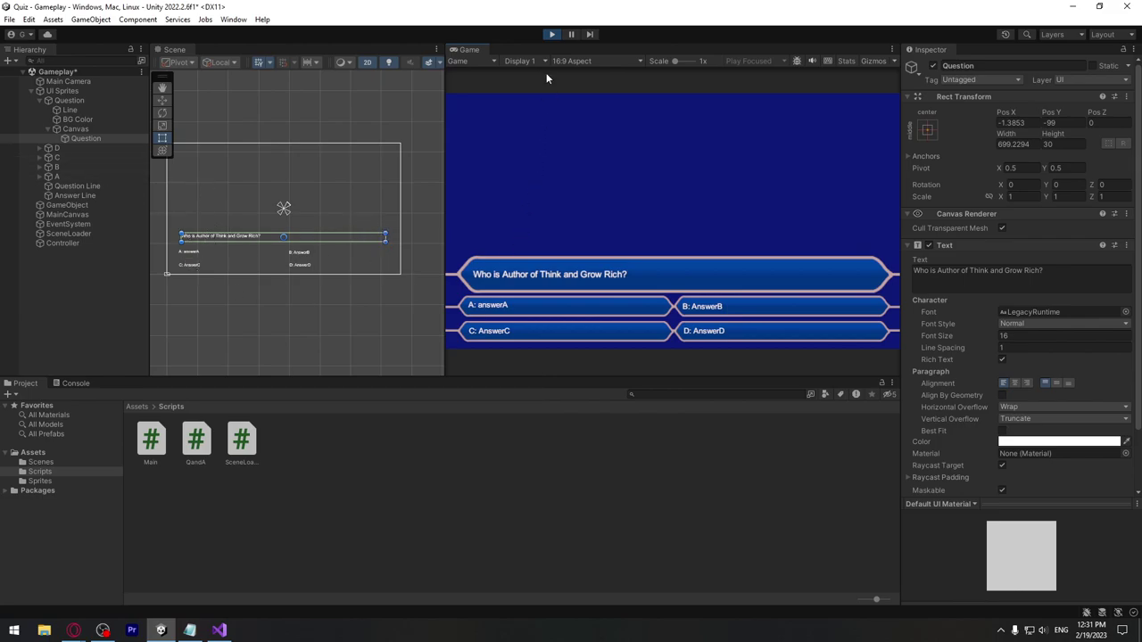
left_click(552, 36)
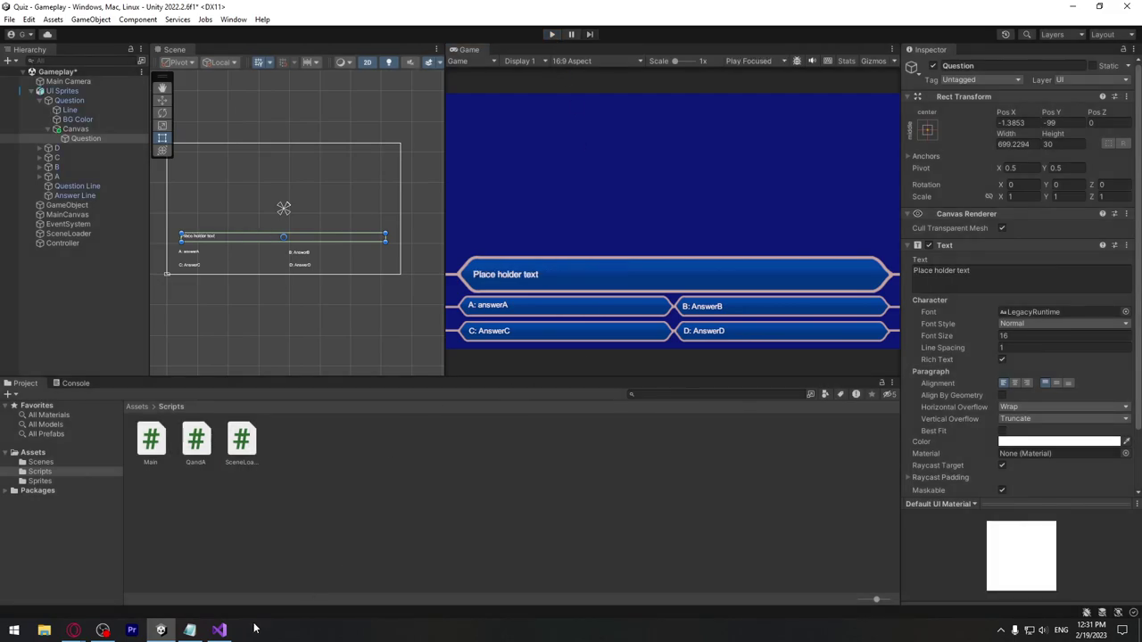
Step: Duplicate the QuerstionTXT declaration onto line 10
left_click(219, 629)
left_click(453, 180)
key("Return")
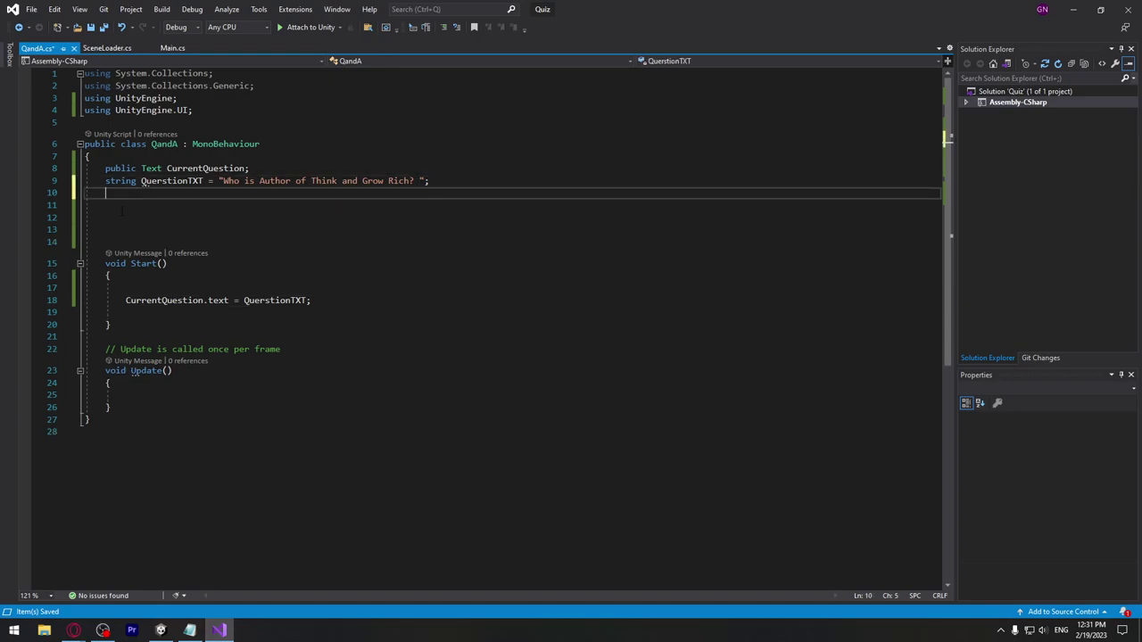
left_click_drag(105, 181, 86, 192)
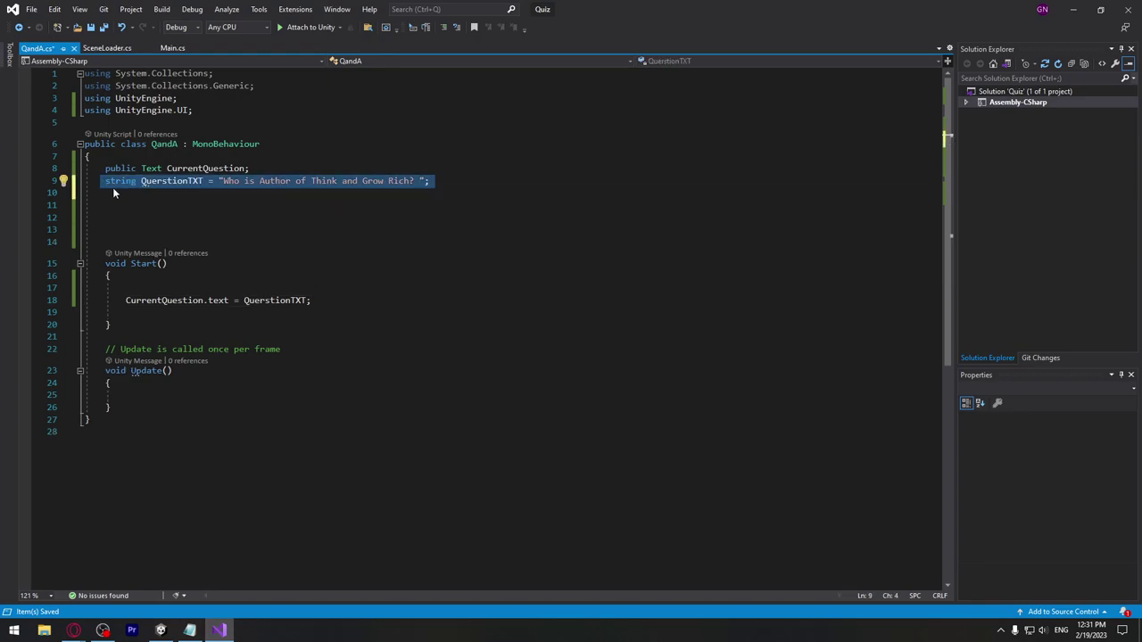
key("ctrl+d")
key("Tab")
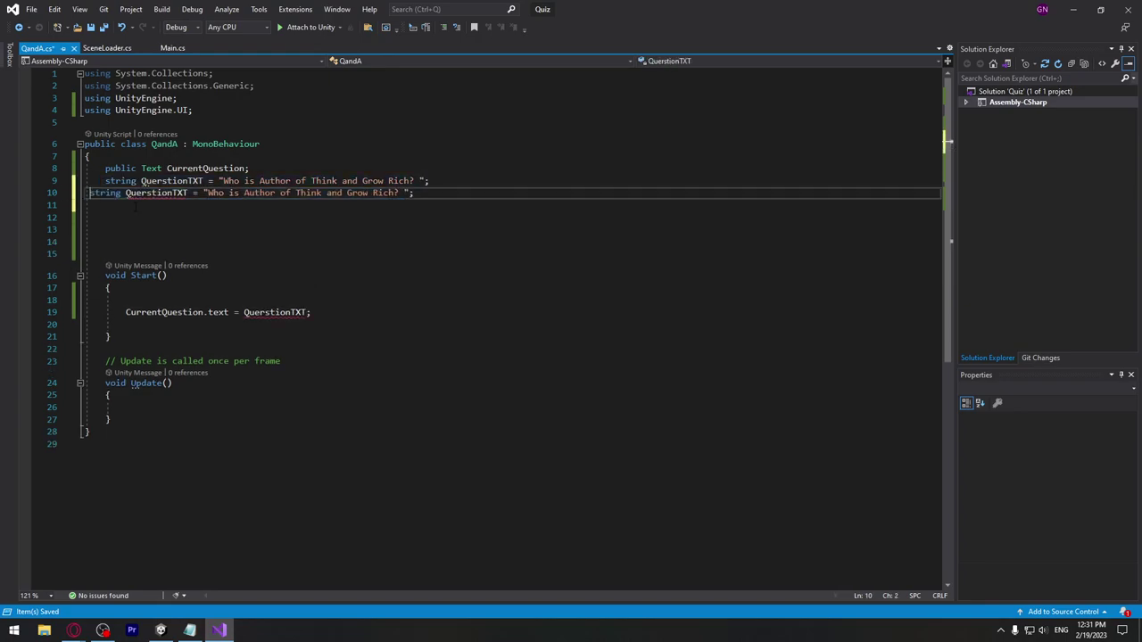
Step: Turn the copy into string answA = "maquiavel" and save
double_click(157, 194)
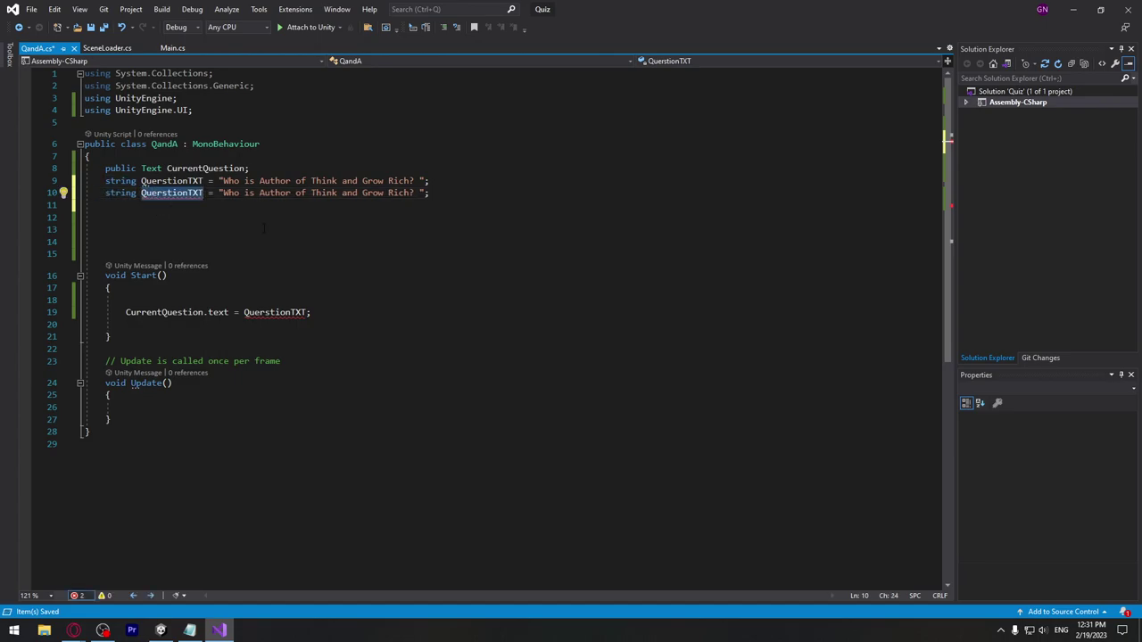
type("answa")
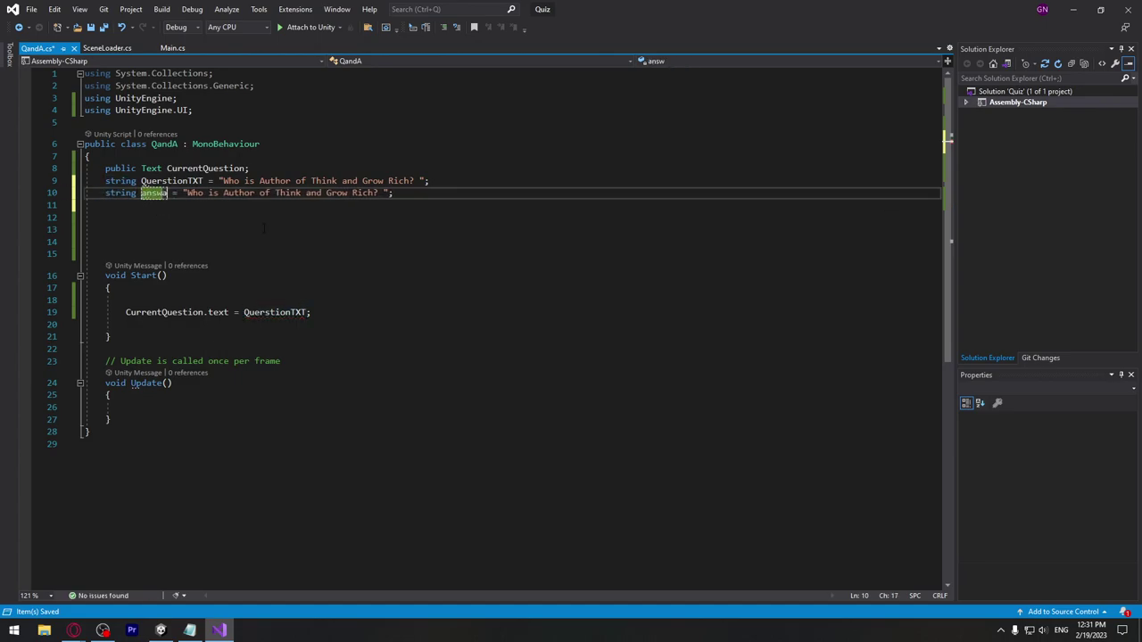
key("BackSpace")
type("A")
left_click_drag(187, 192, 378, 193)
type("maquiavel")
key("End")
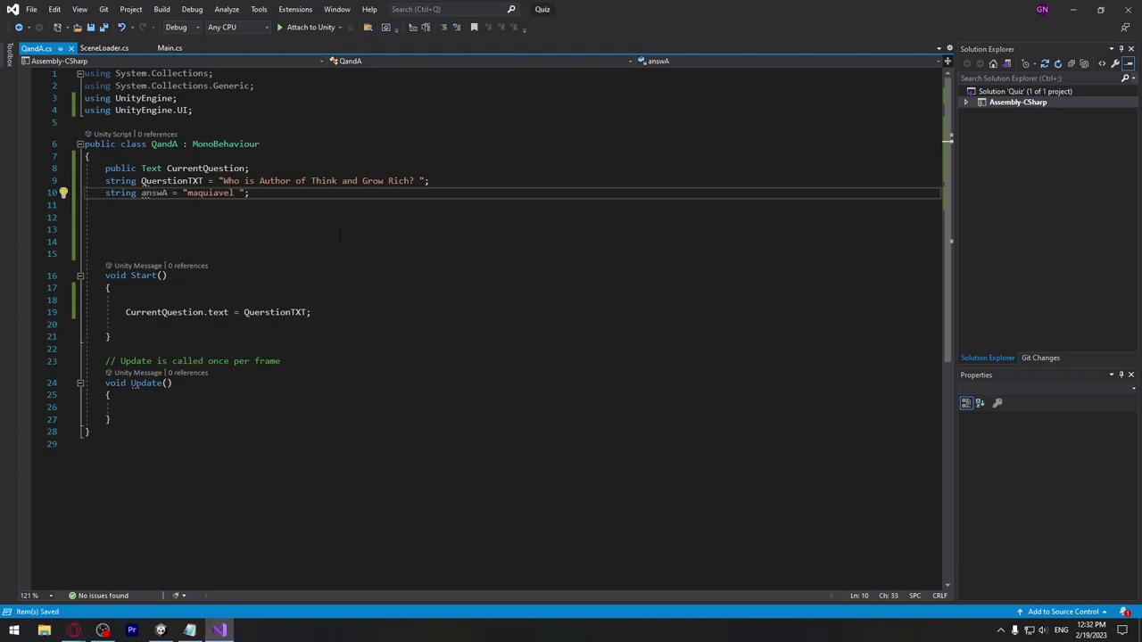
key("ctrl+s")
Step: Add string answB = "Napoleon Hill" below answA
key("Return")
key("ctrl+v")
double_click(208, 206)
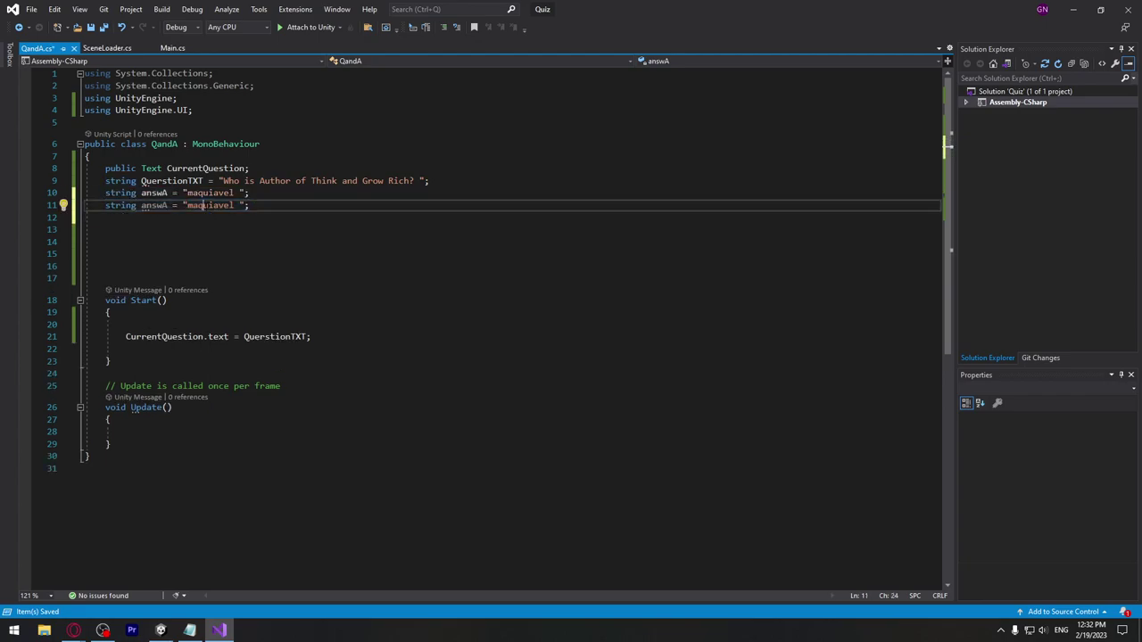
type("Napoleon")
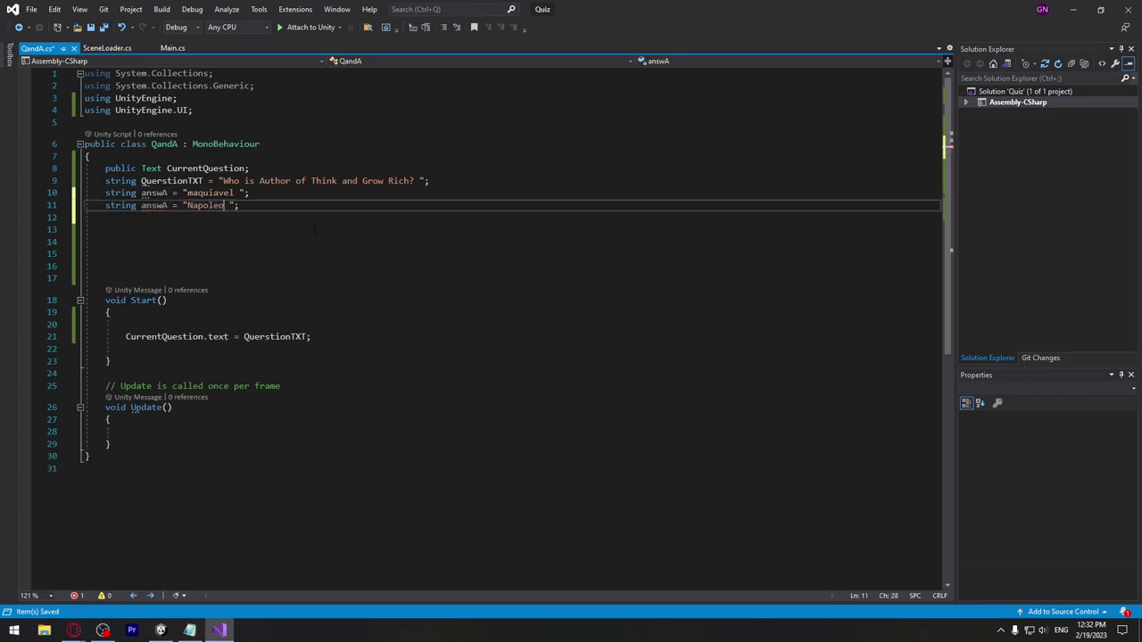
type(" Hill")
key("End")
key("Return")
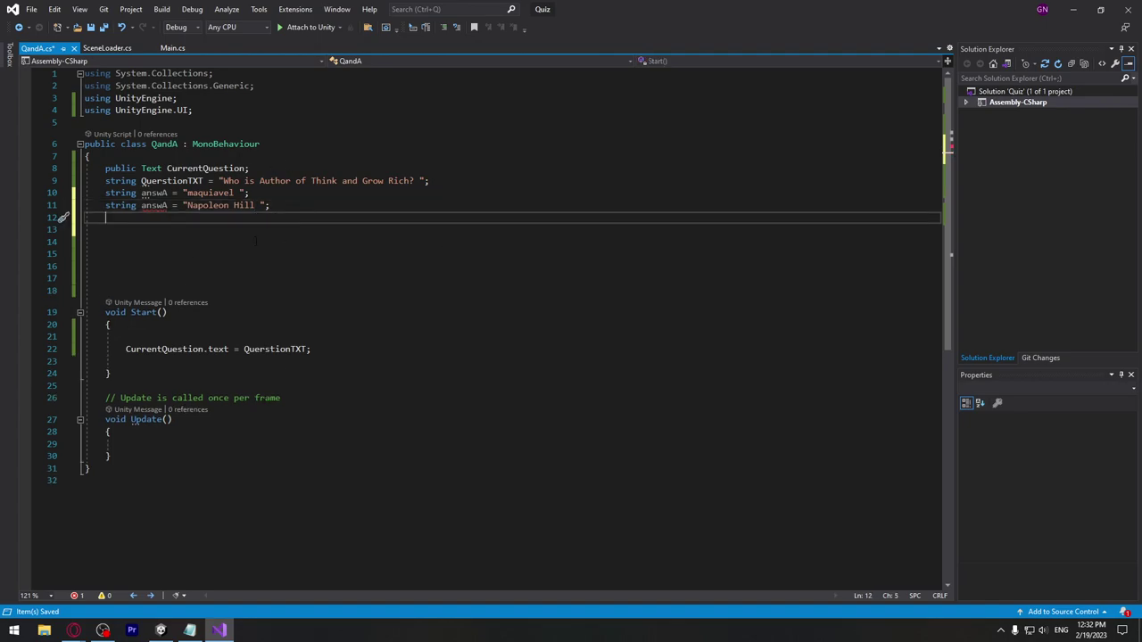
left_click(168, 205)
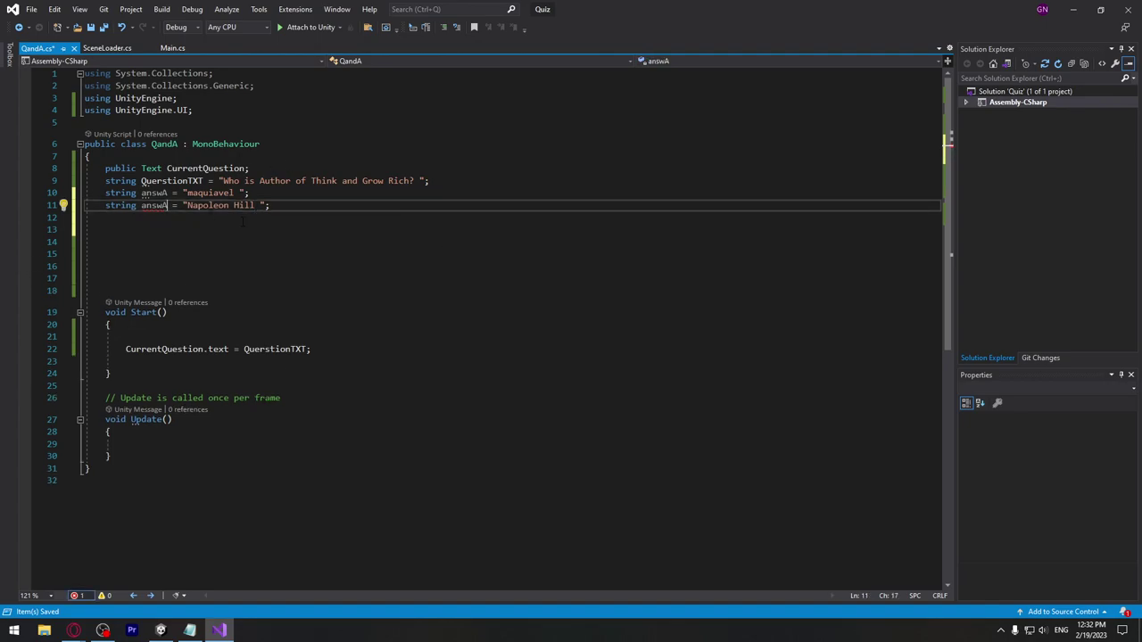
key("BackSpace")
type("B")
key("End")
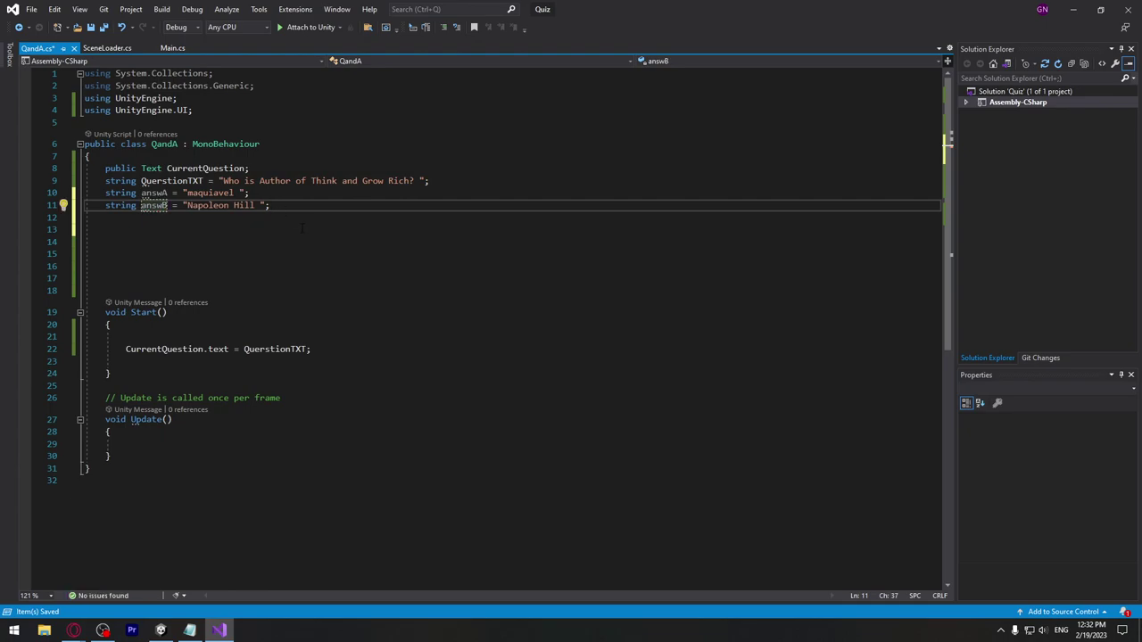
Step: Add answC with 'Robert Kyosaki' and the 'Gary Vee' answer, then save the script
key("Return")
key("shift+Up")
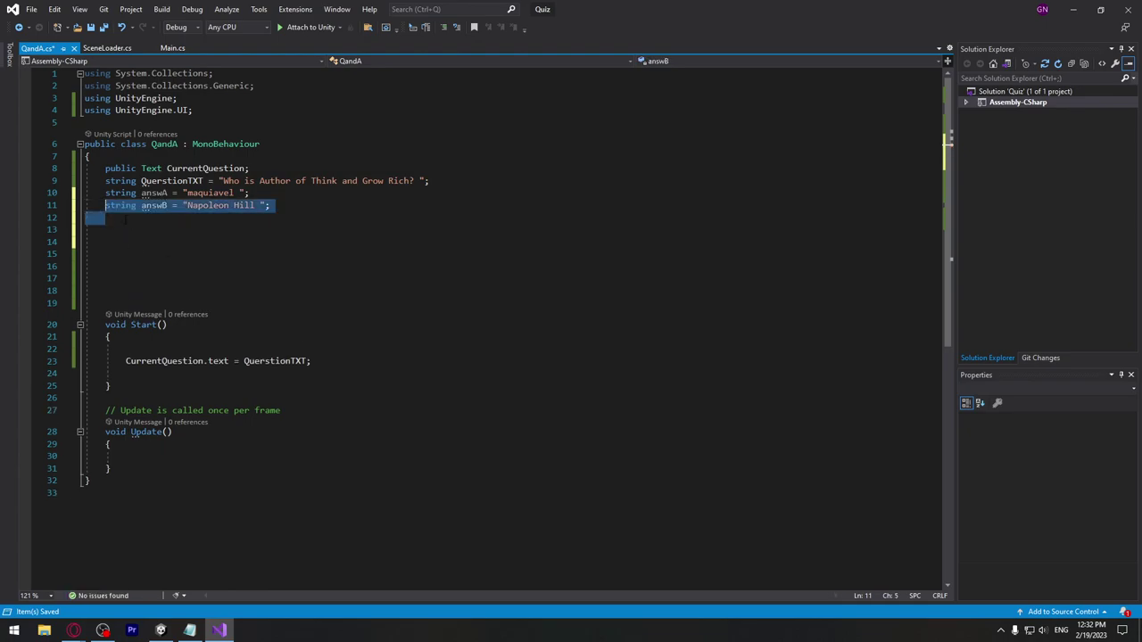
key("ctrl+d")
left_click(168, 218)
key("BackSpace")
type("C")
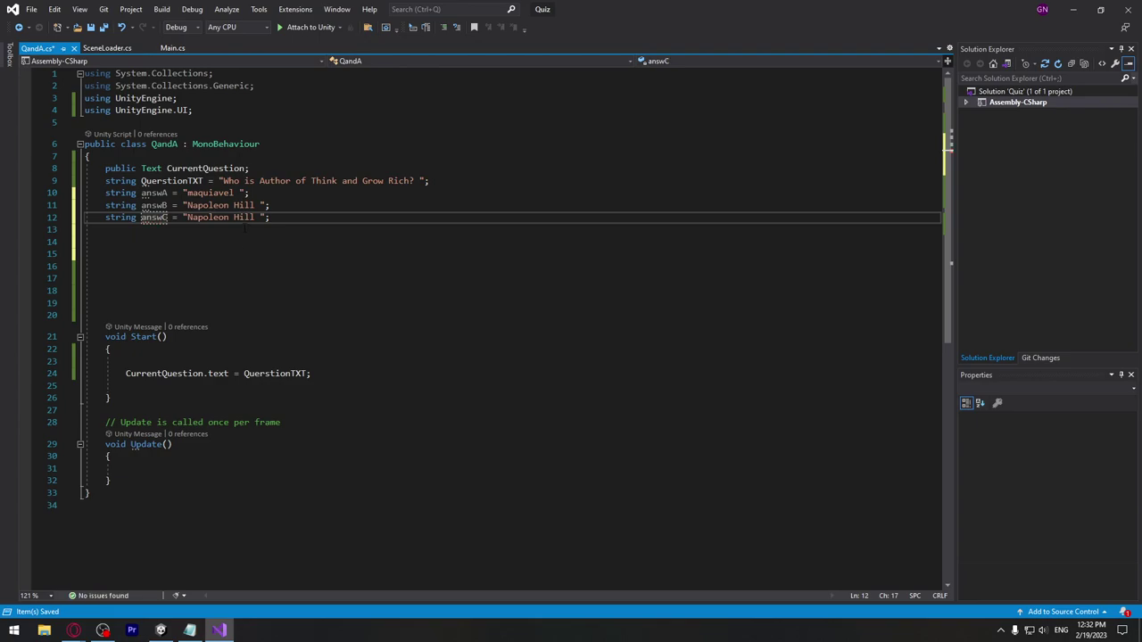
left_click_drag(187, 216, 262, 217)
type("Robert")
type(" JK")
key("BackSpace")
key("BackSpace")
type("Kyosaki")
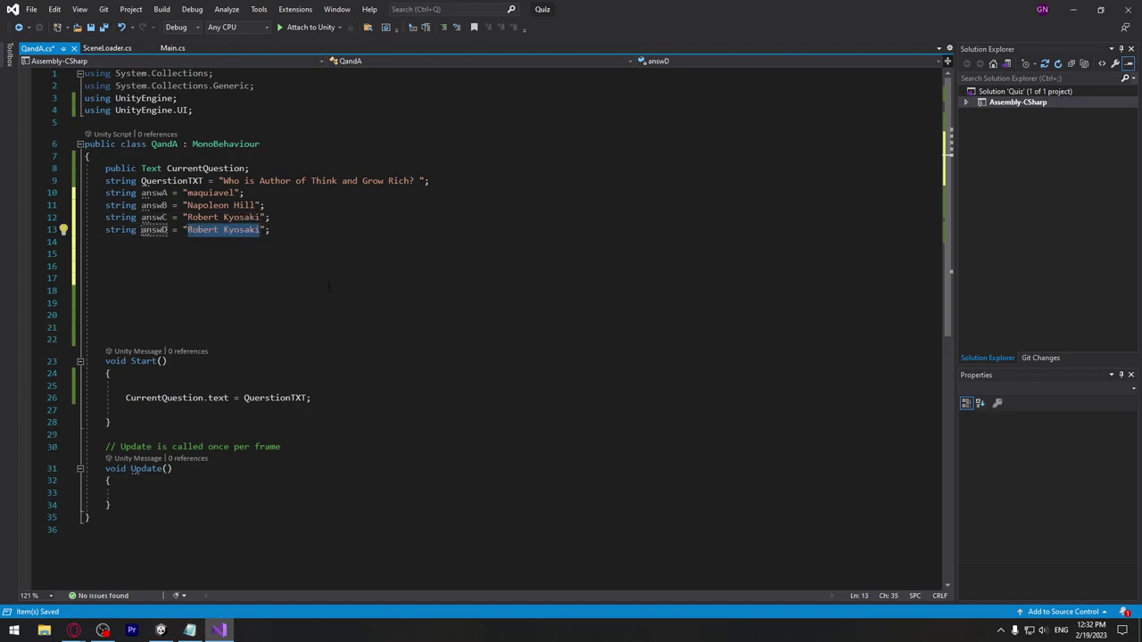
type("Gary Vee")
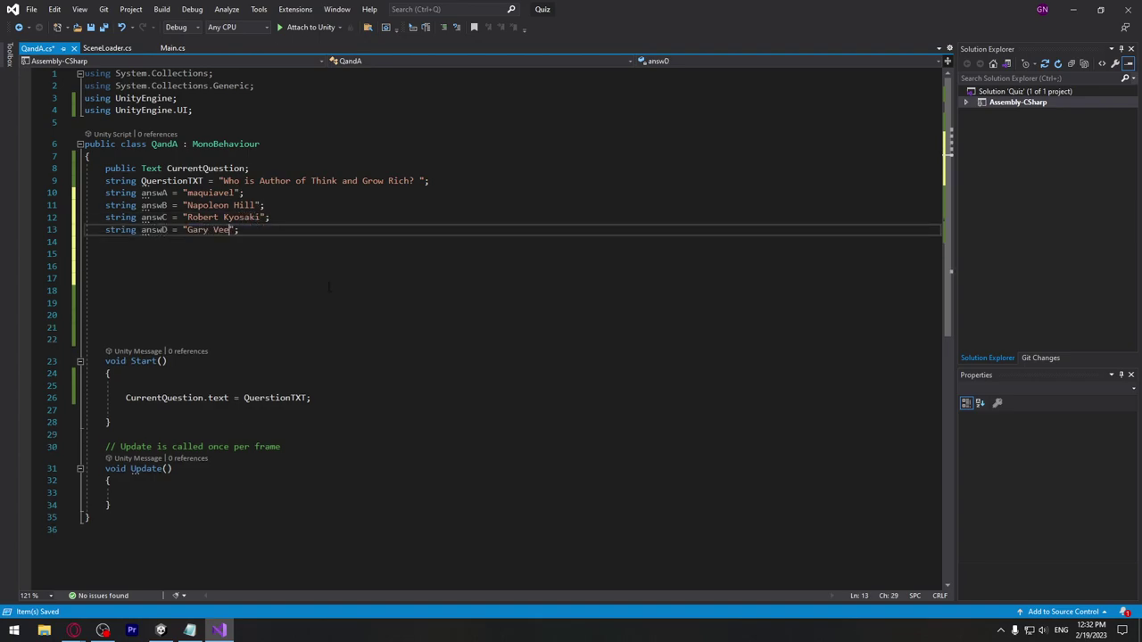
key("ctrl+s")
key("End")
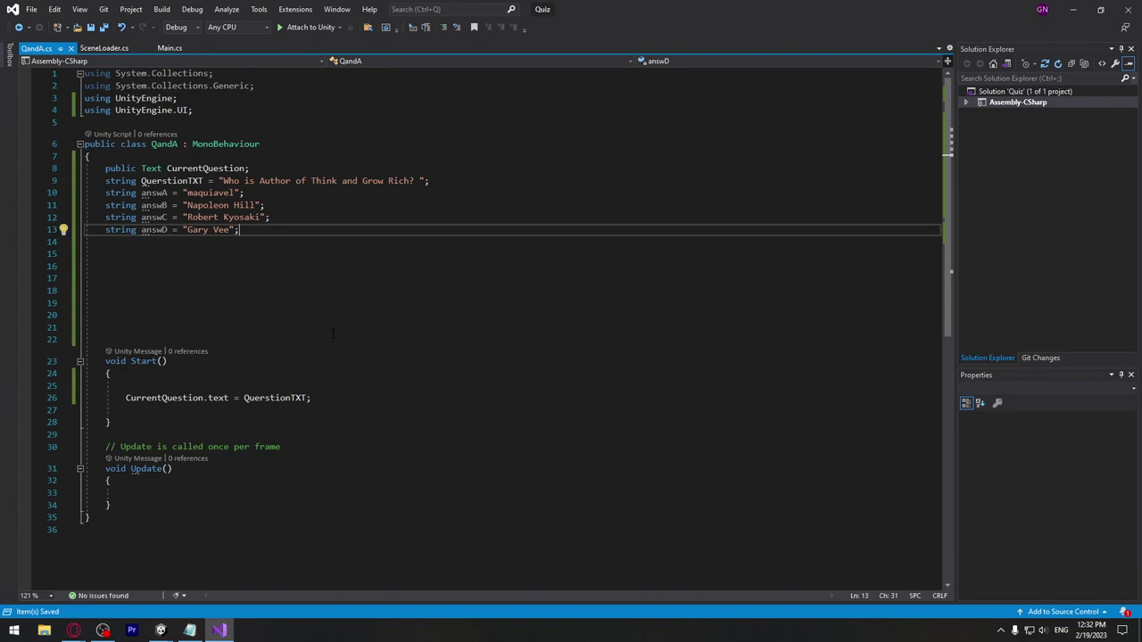
left_click(450, 180)
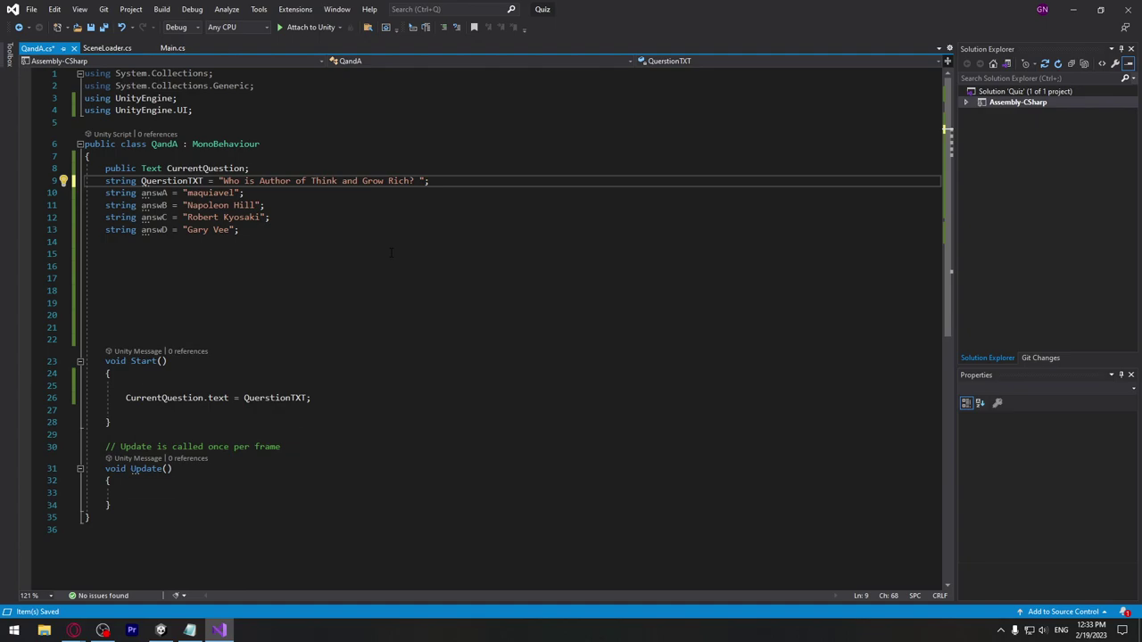
Step: Add a 'public Text AnswerA;' declaration on a new line below CurrentQuestion
key("Up")
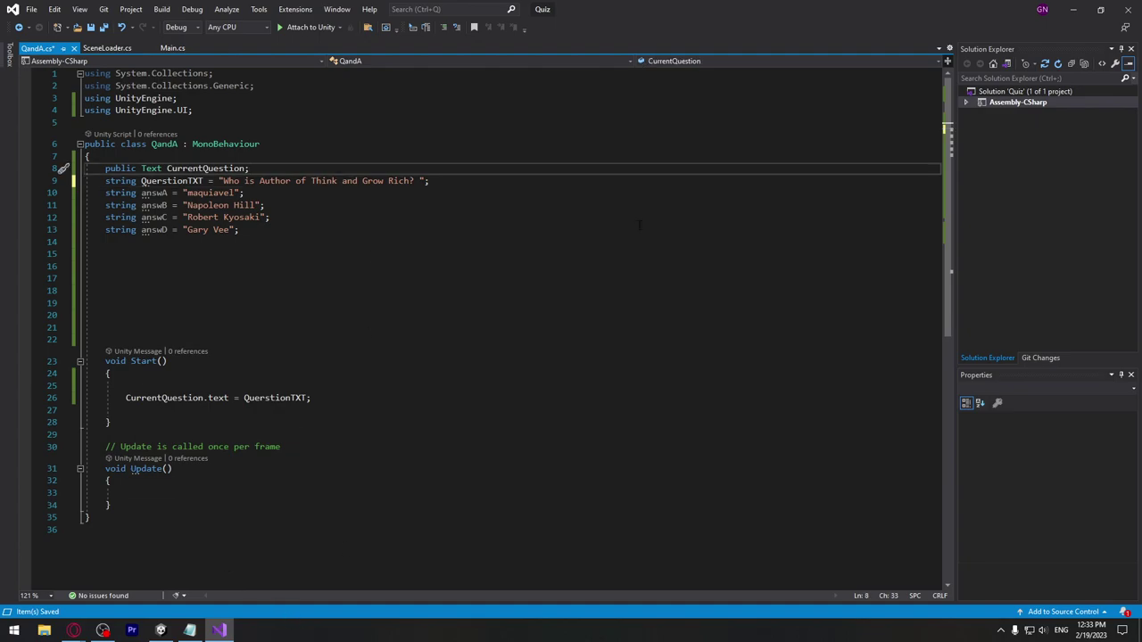
key("Return")
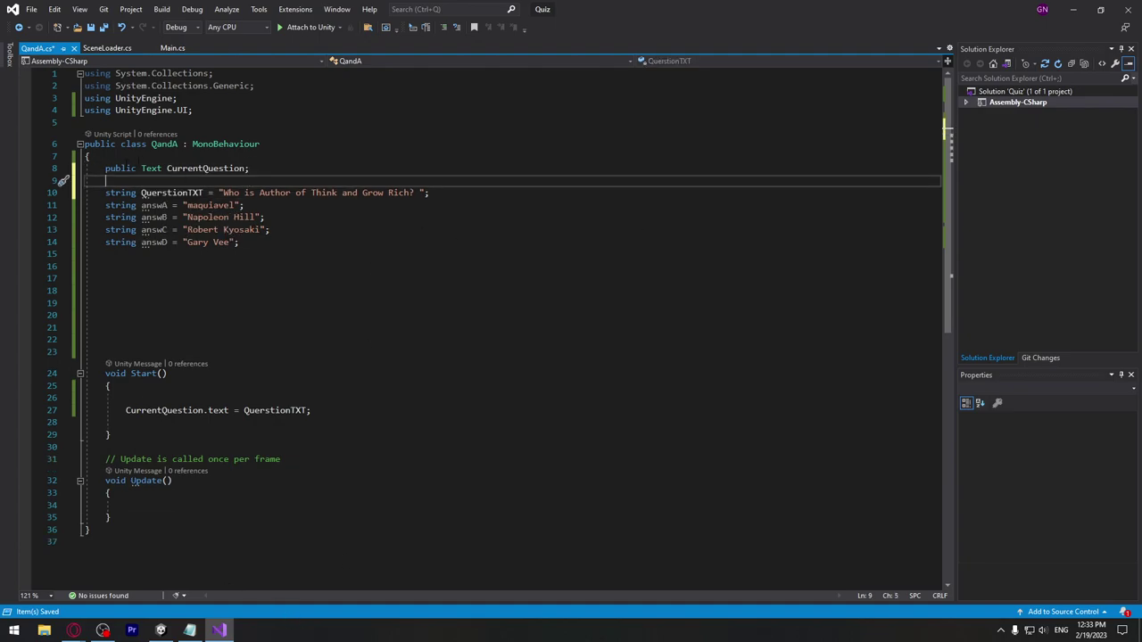
left_click_drag(261, 169, 106, 170)
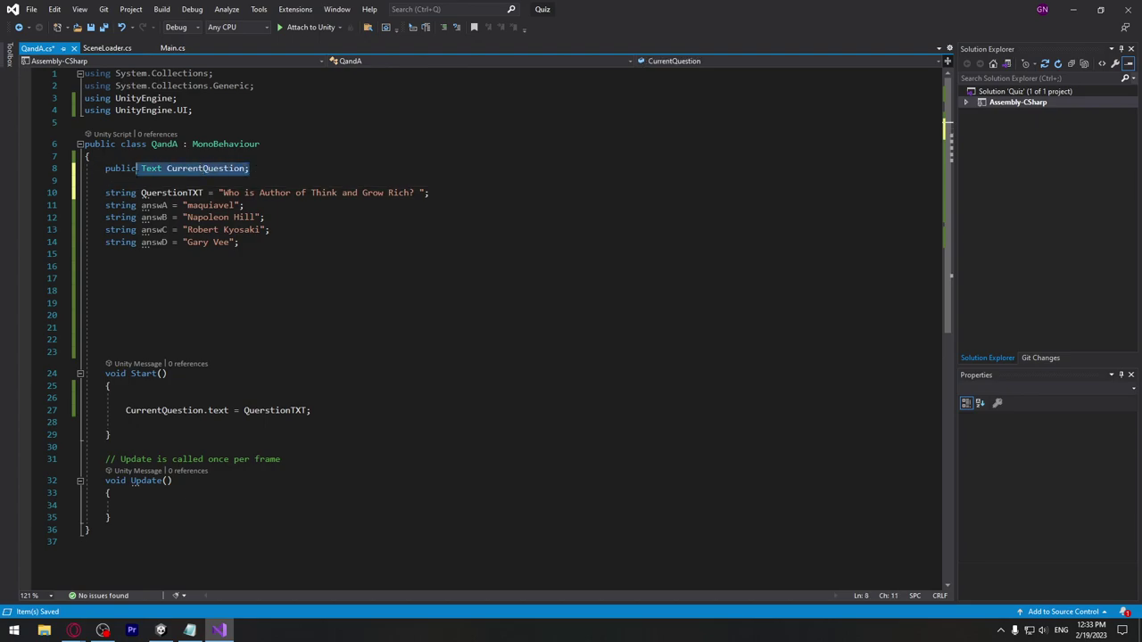
left_click(150, 169)
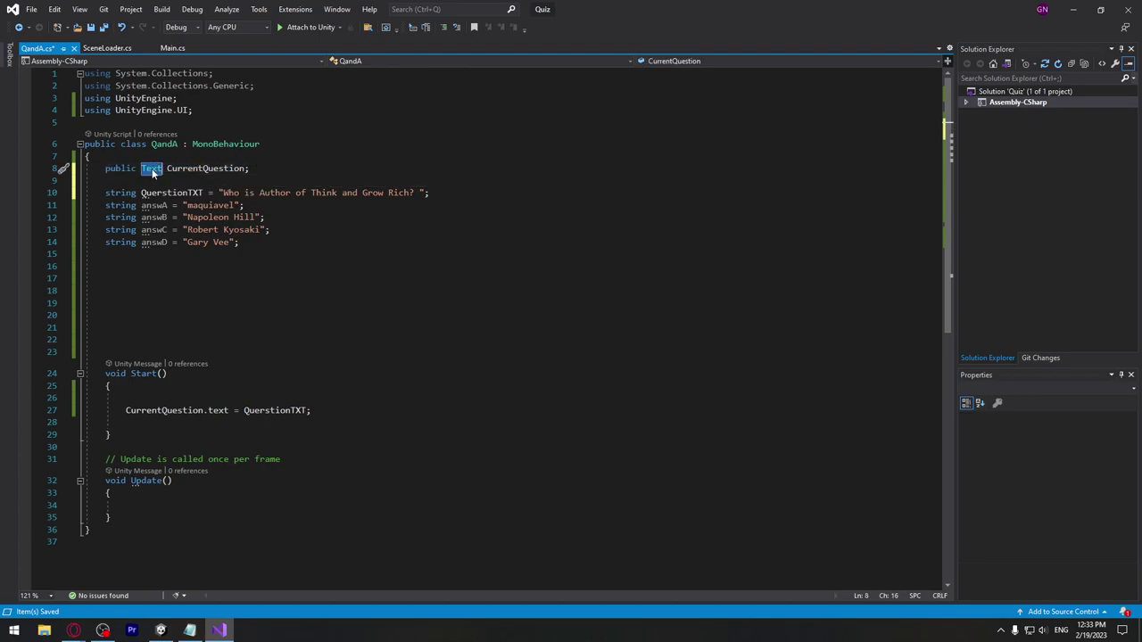
left_click(105, 181)
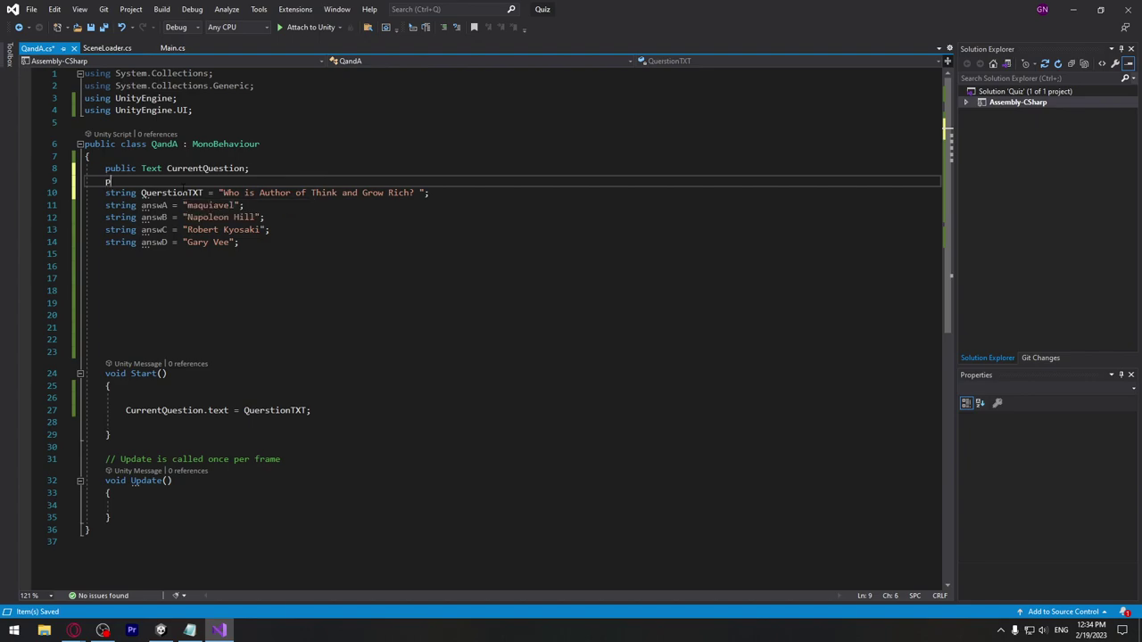
type("public Text ")
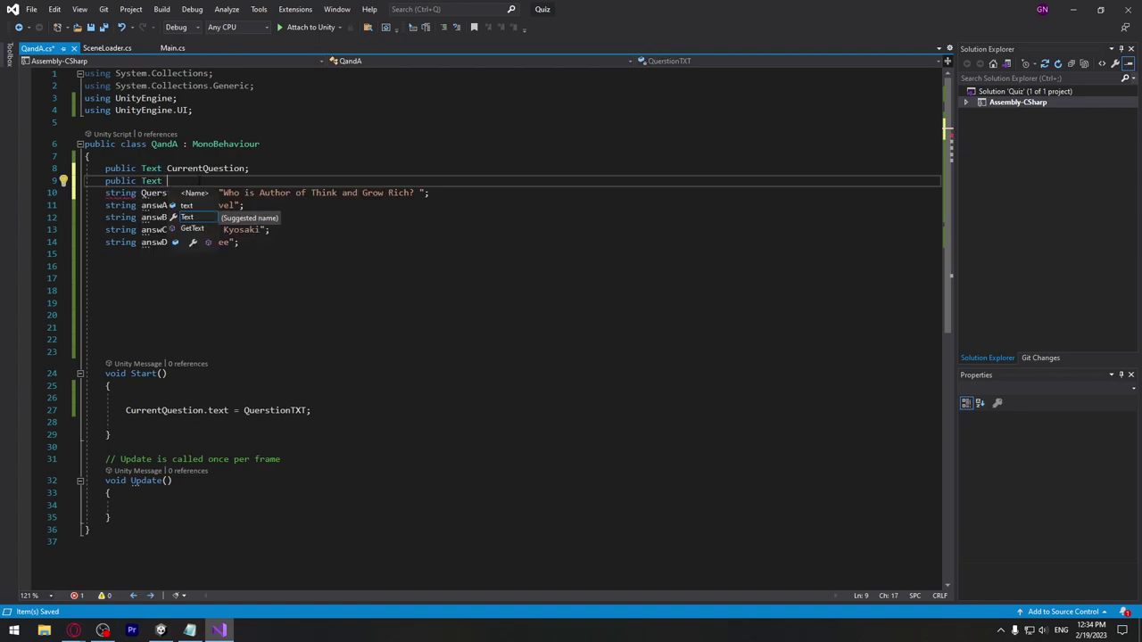
type("Answer")
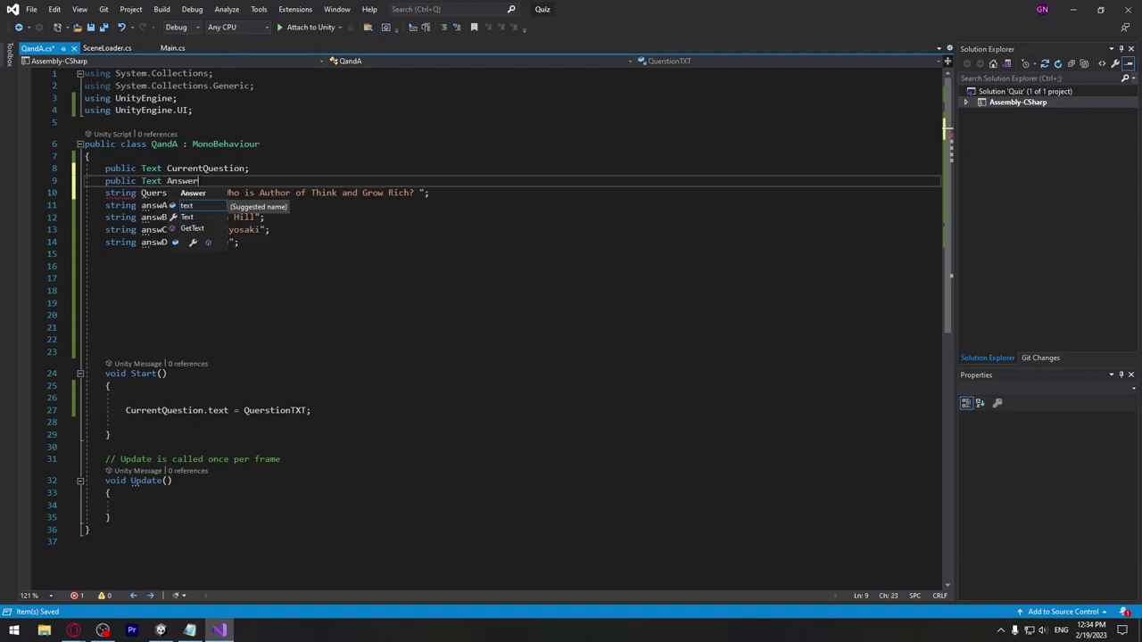
type("A;")
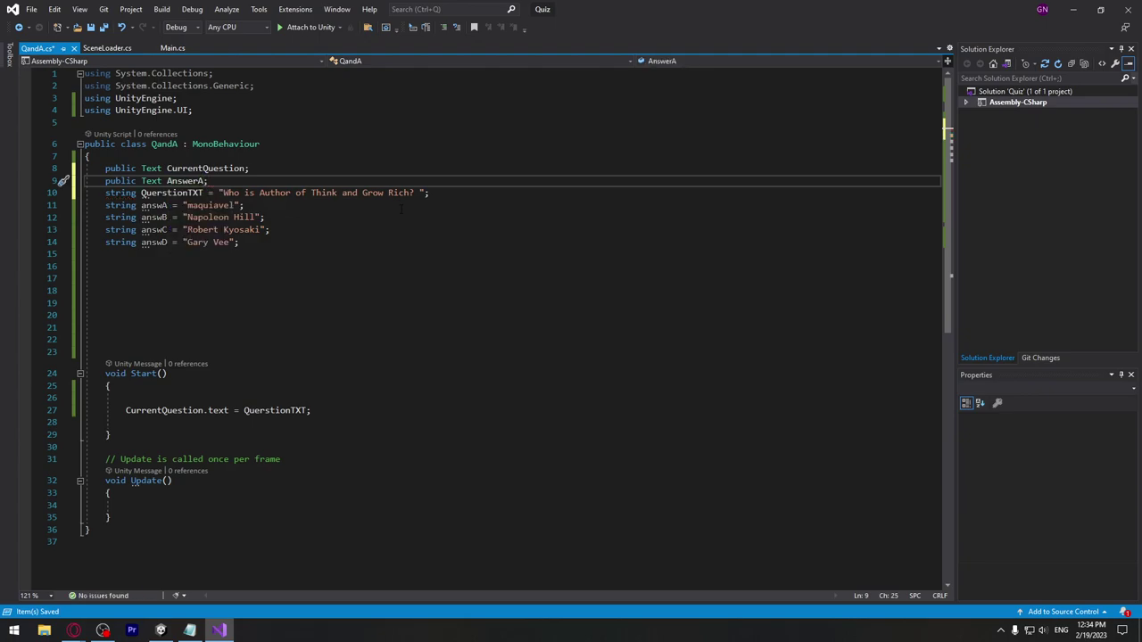
key("Return")
Step: Duplicate the AnswerA line three times, rename the copies AnswerB, AnswerC and AnswerD, and save
key("shift+Up")
key("ctrl+d")
key("ctrl+d")
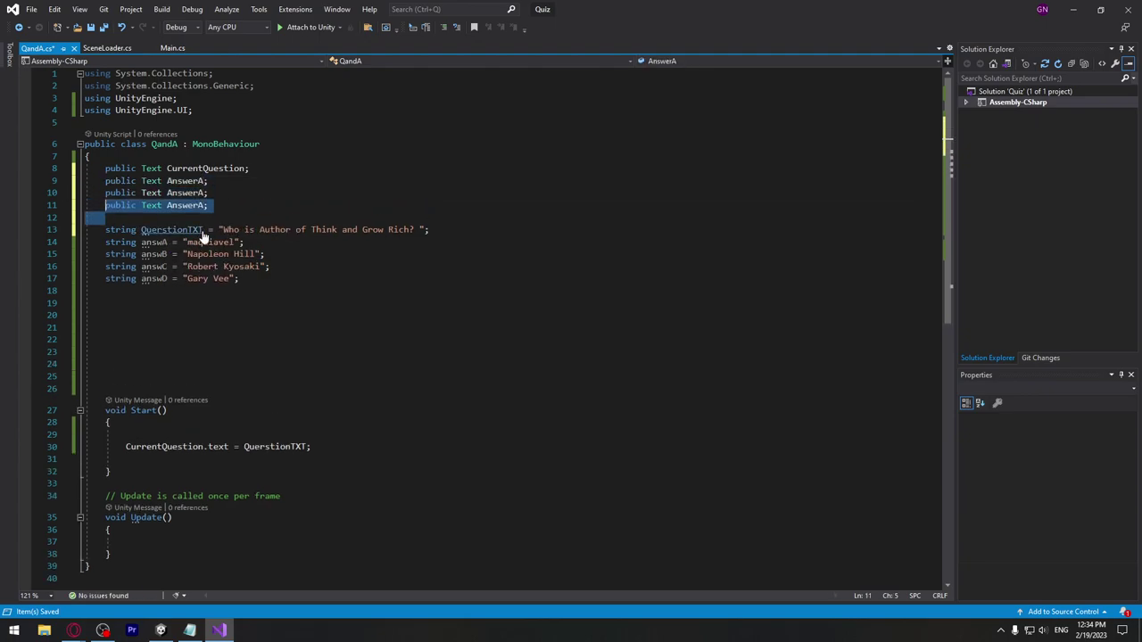
key("ctrl+d")
left_click(205, 193)
key("BackSpace")
type("B")
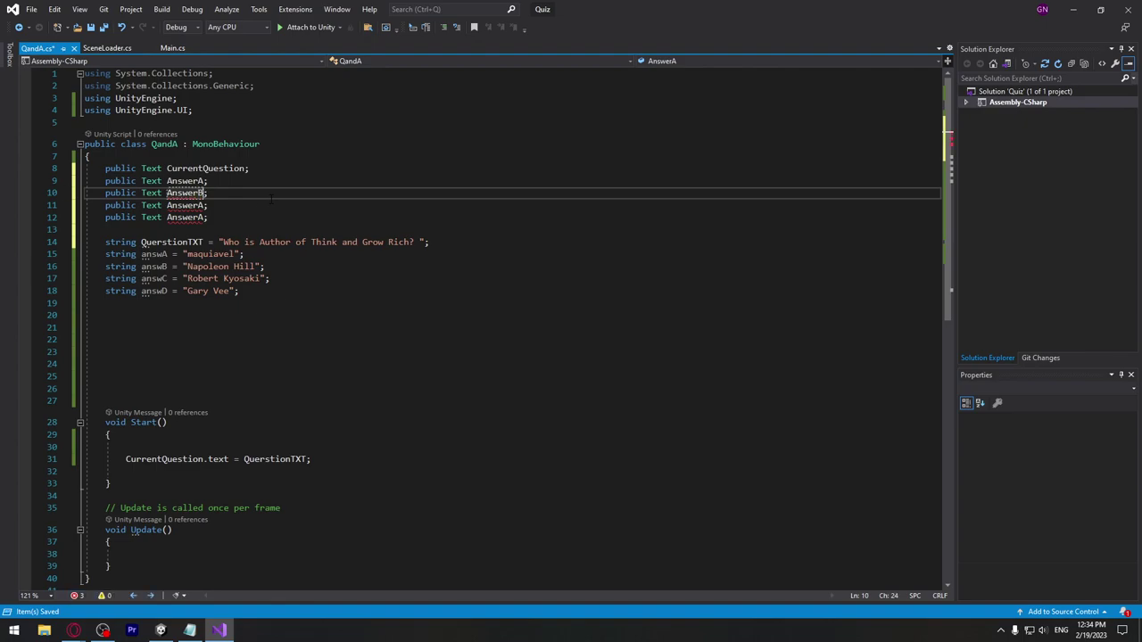
left_click(204, 205)
key("BackSpace")
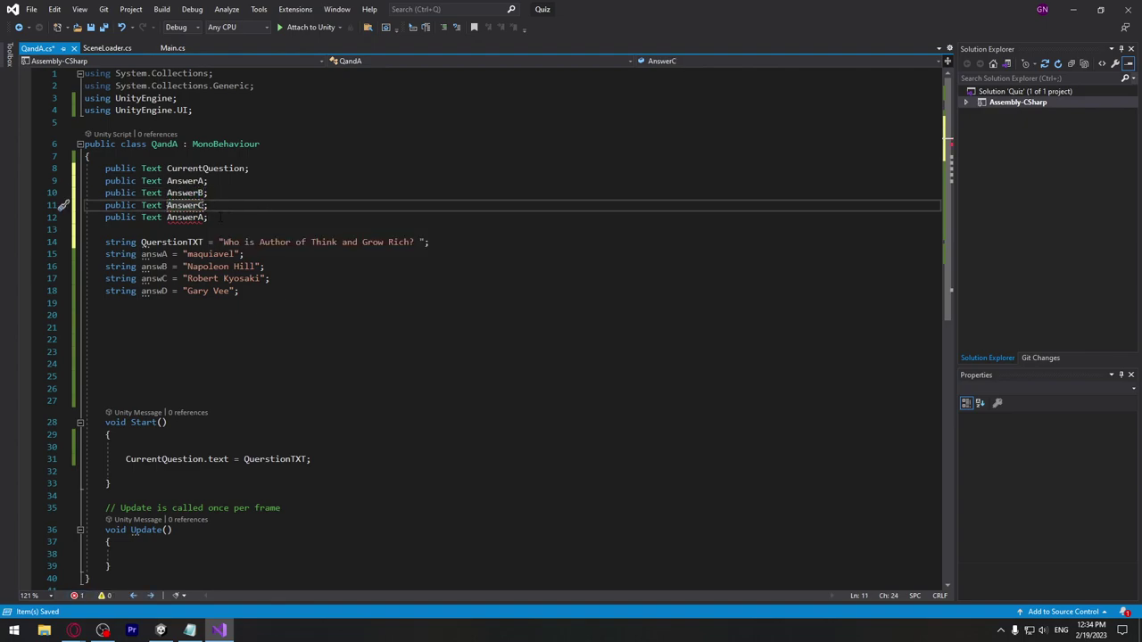
type("C")
left_click(205, 217)
key("BackSpace")
type("D")
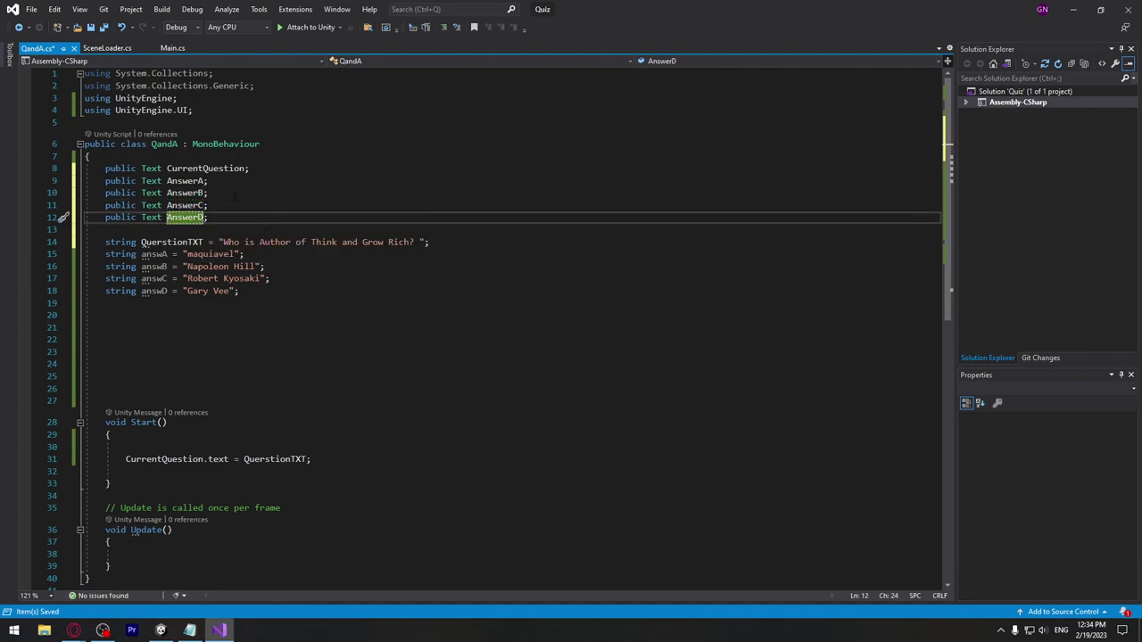
left_click(208, 193)
key("ctrl+s")
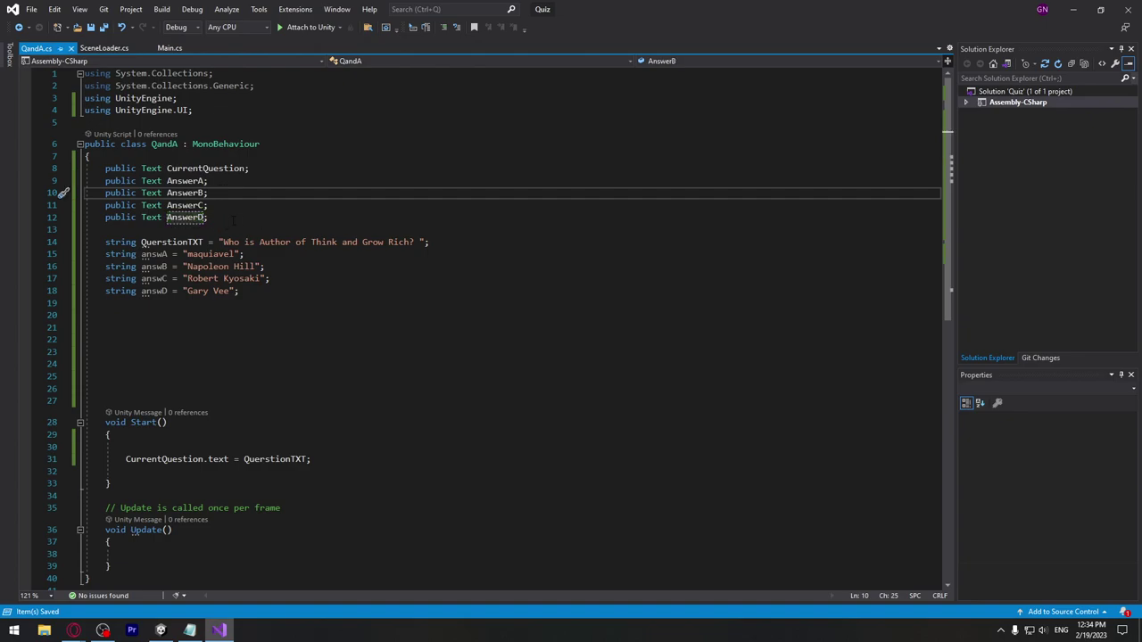
key("Down")
key("Down")
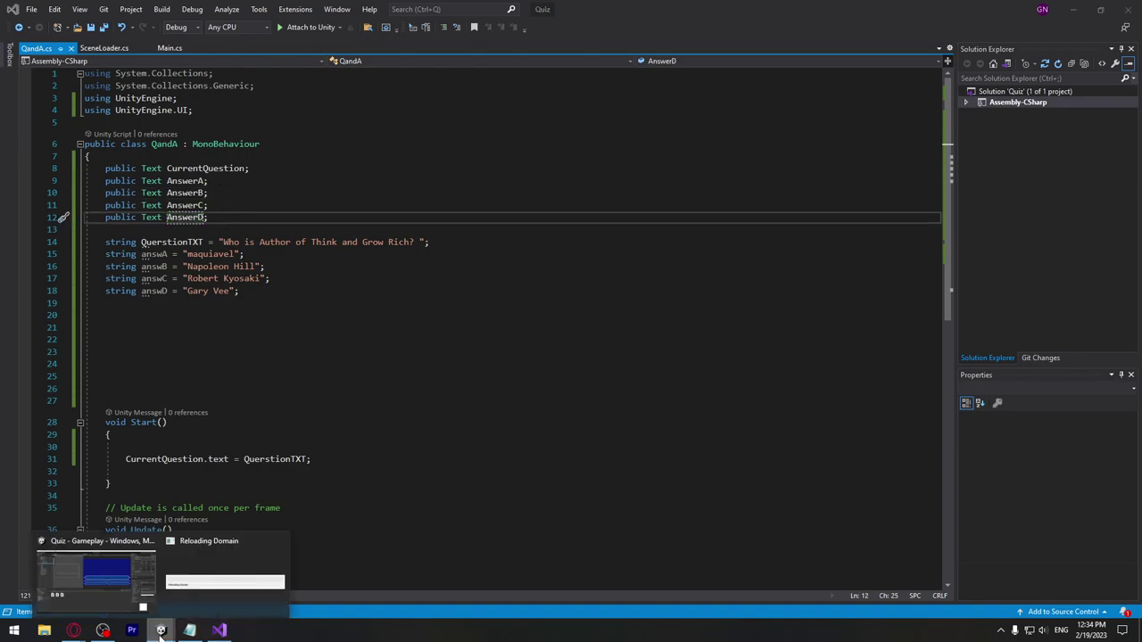
Step: Select Controller in Unity to show its QandA component with empty Answer A–D slots
left_click(79, 578)
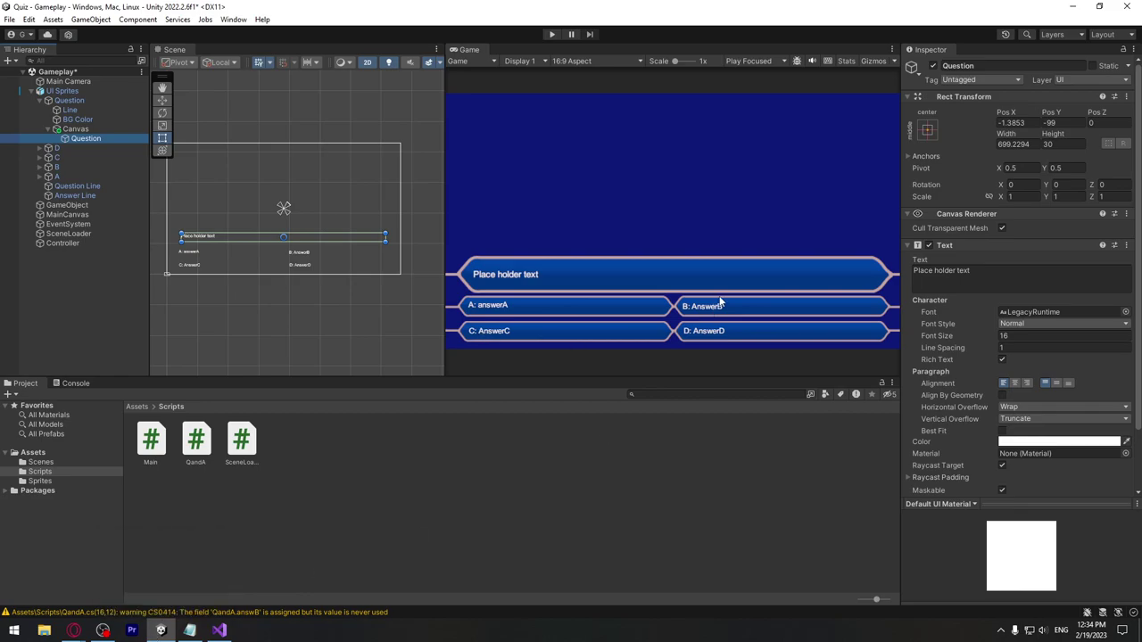
left_click(70, 243)
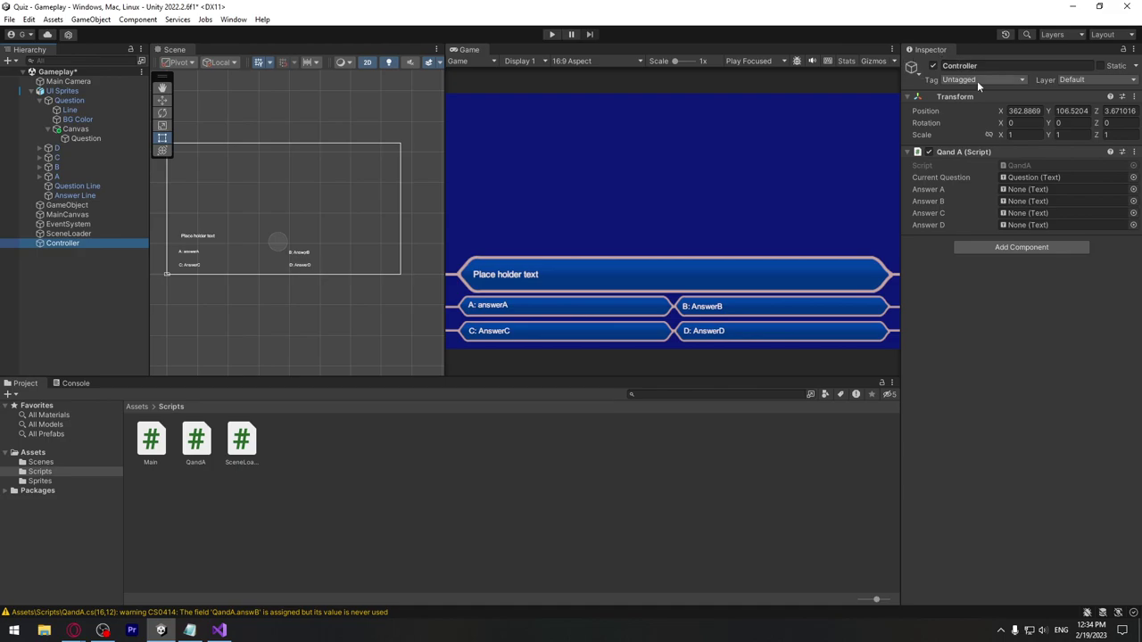
left_click(68, 234)
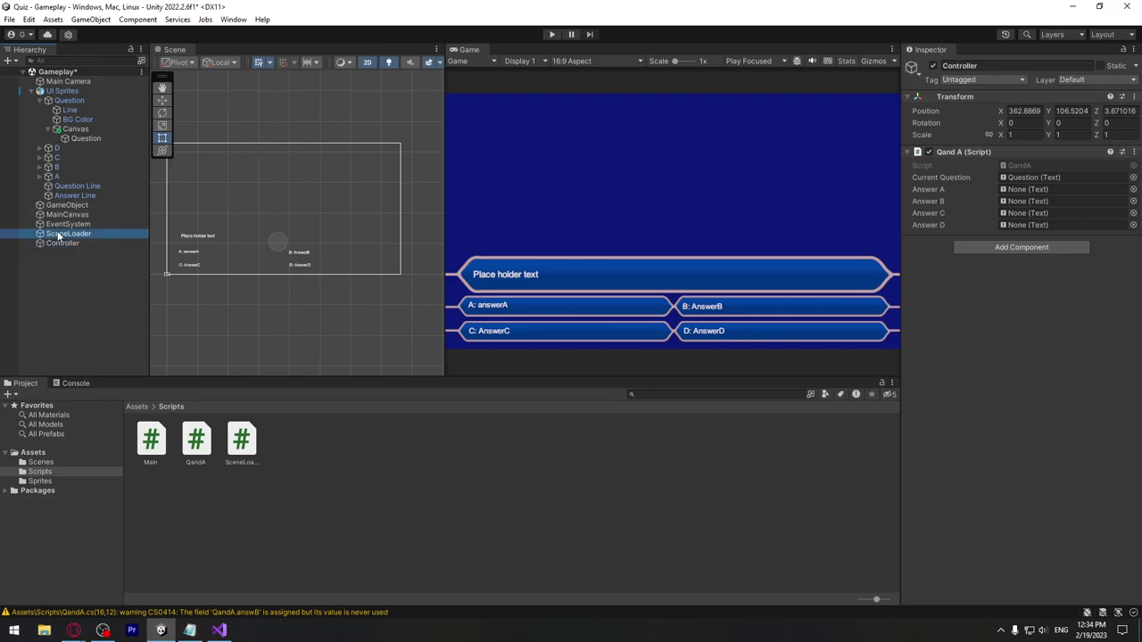
left_click(69, 243)
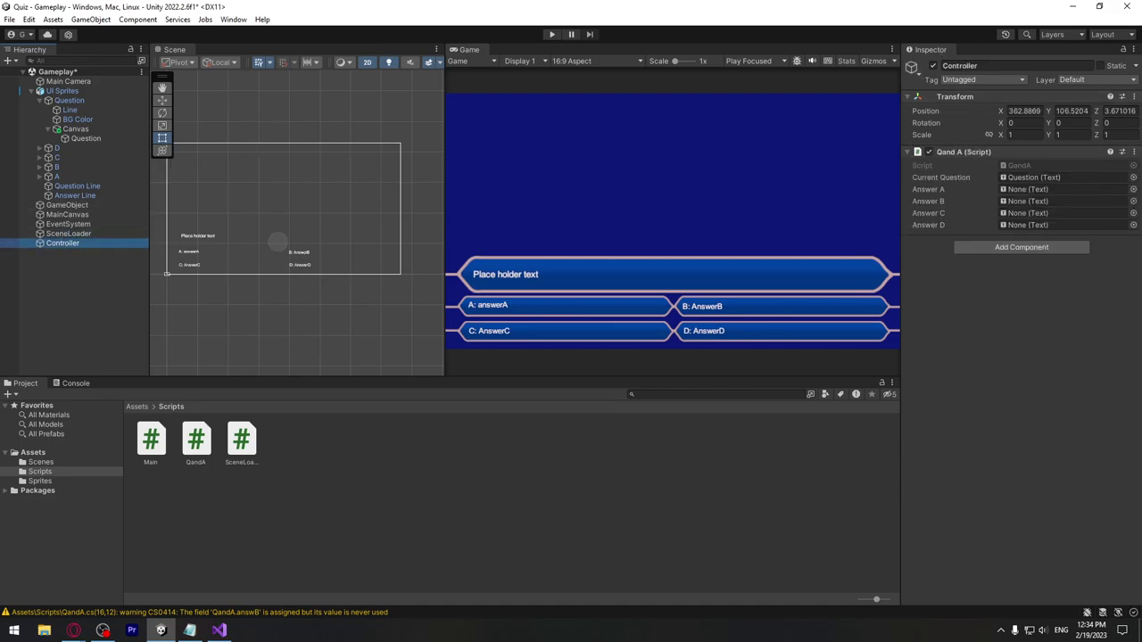
left_click(1128, 57)
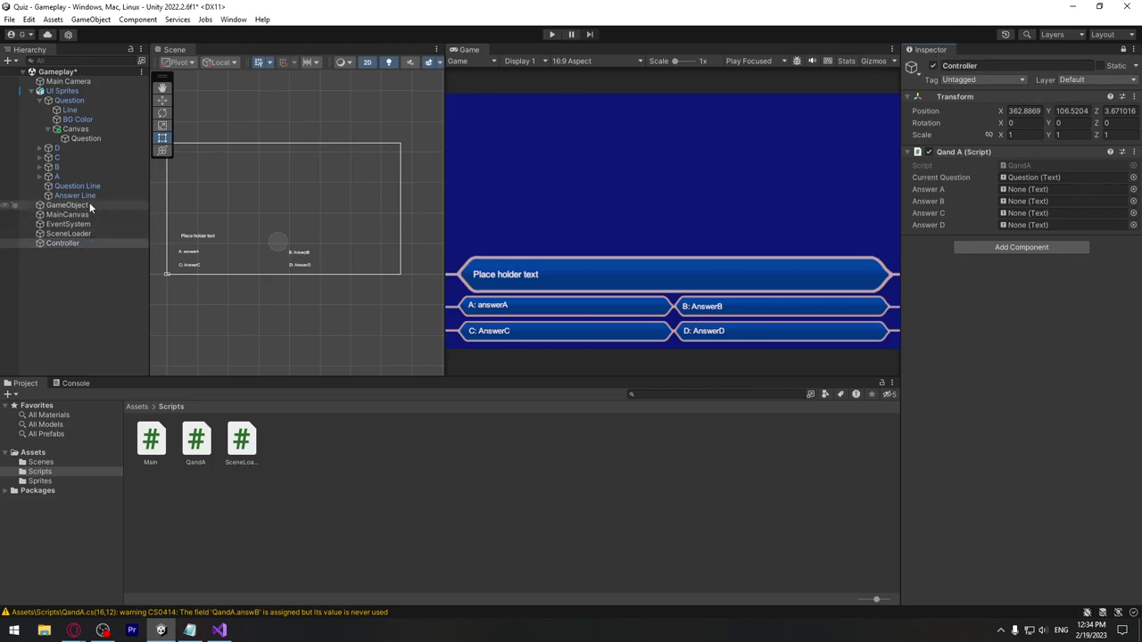
Step: Expand group A and link its AnswerA text to the Controller's Answer A slot
left_click(56, 176)
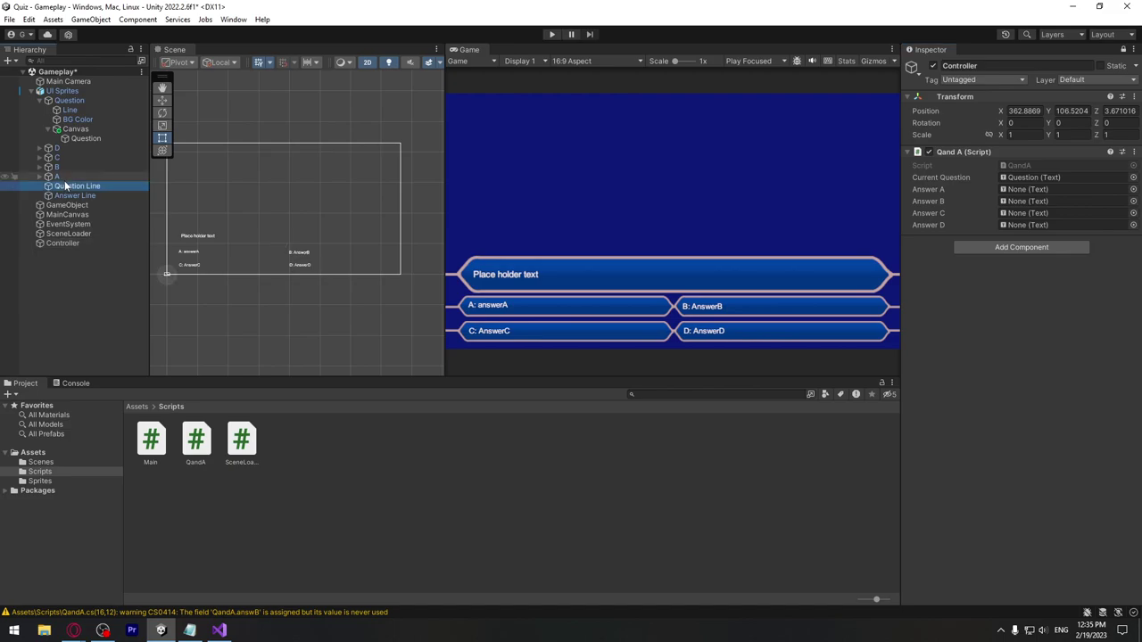
left_click(40, 177)
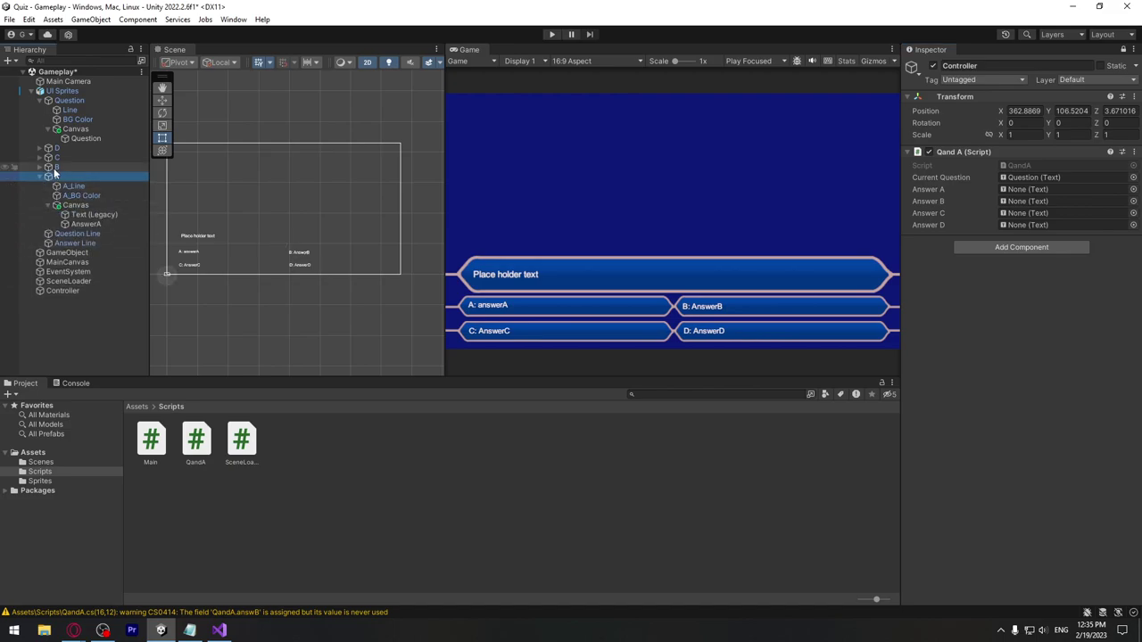
left_click(95, 216)
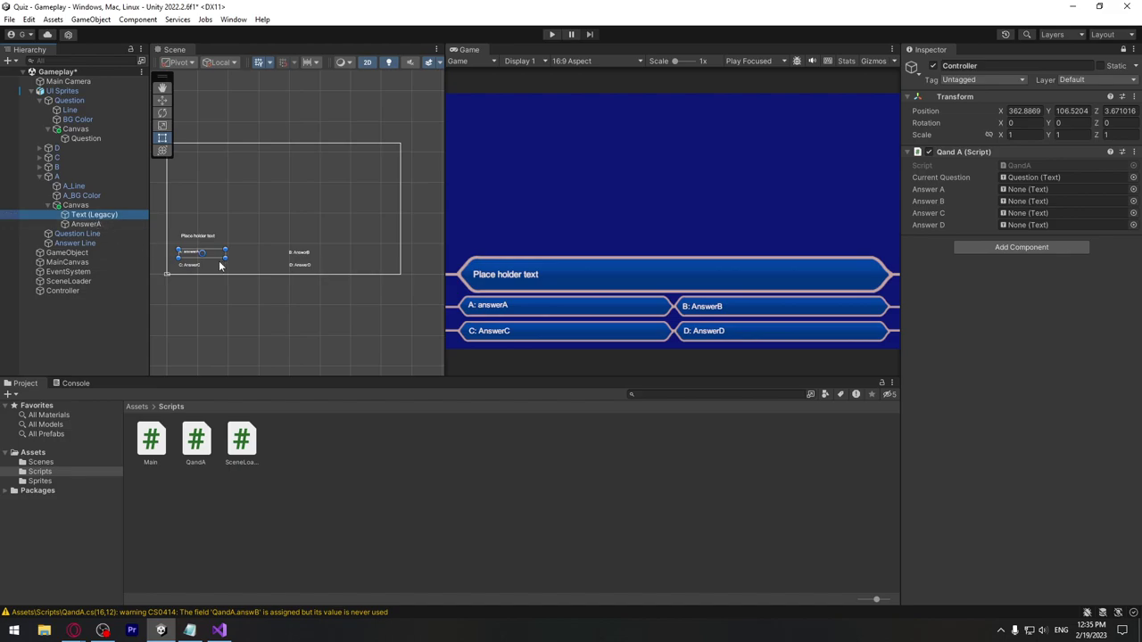
scroll(267, 253, "up", 2)
scroll(267, 253, "up", 2)
scroll(275, 252, "up", 2)
scroll(275, 251, "up", 3)
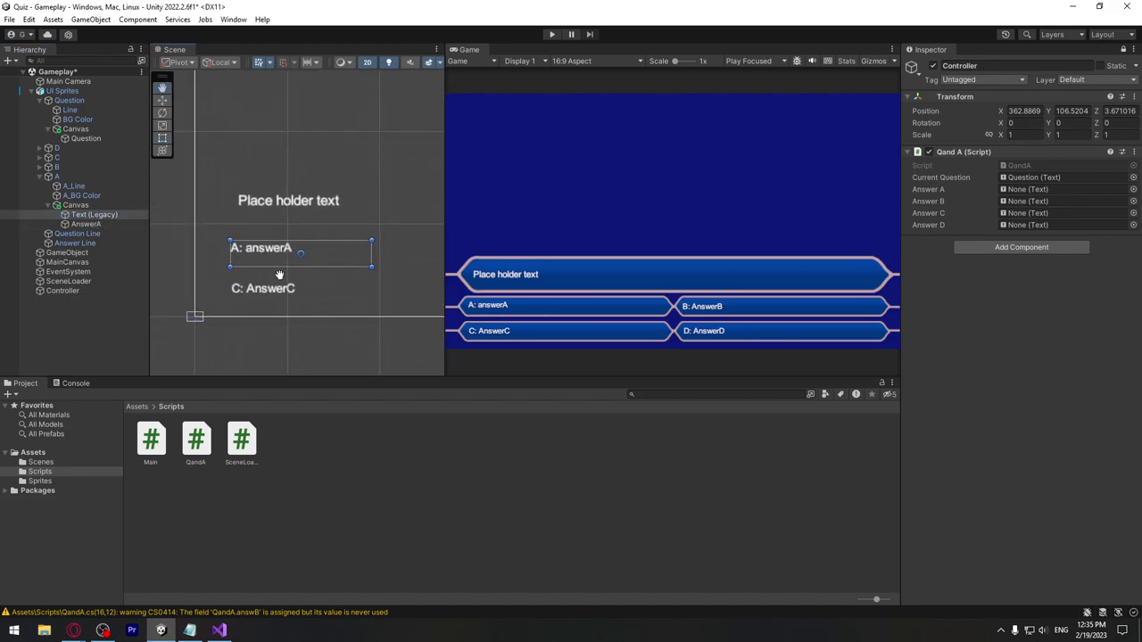
left_click(93, 214)
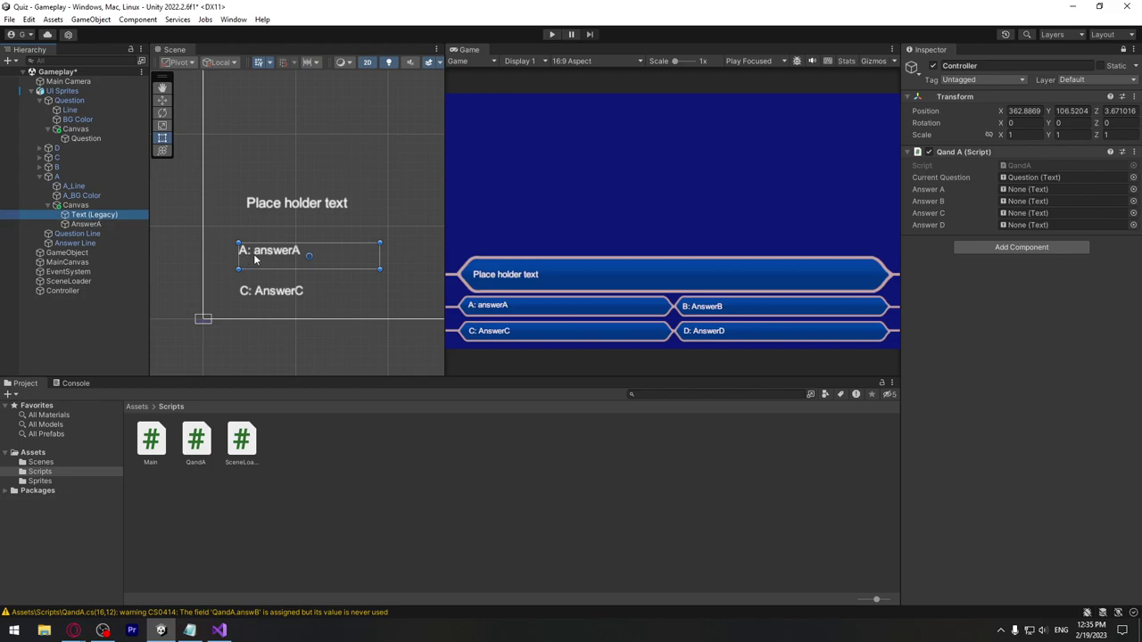
left_click(93, 224)
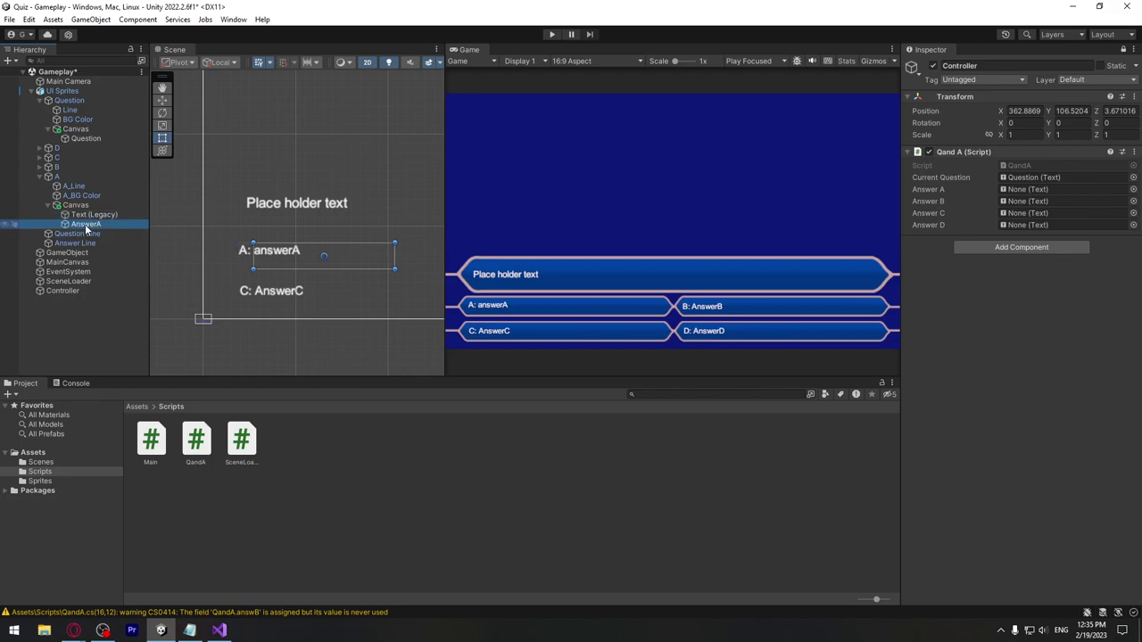
left_click_drag(93, 228, 1030, 191)
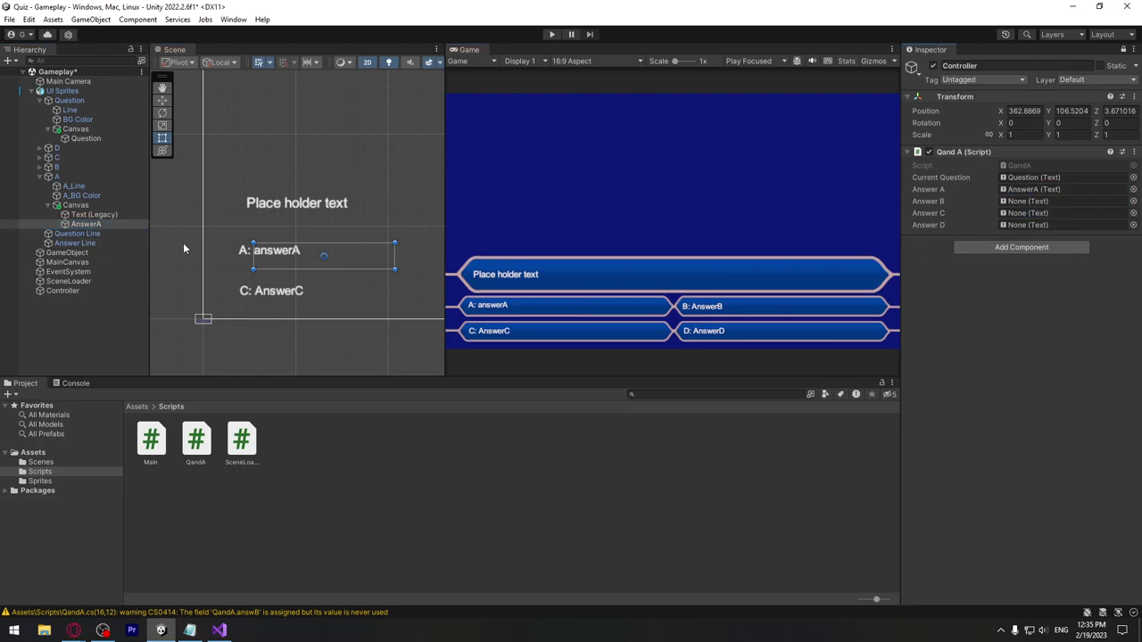
Step: Link the AnswerB and AnswerC texts to the Answer B and Answer C slots, and expand group D
left_click(40, 167)
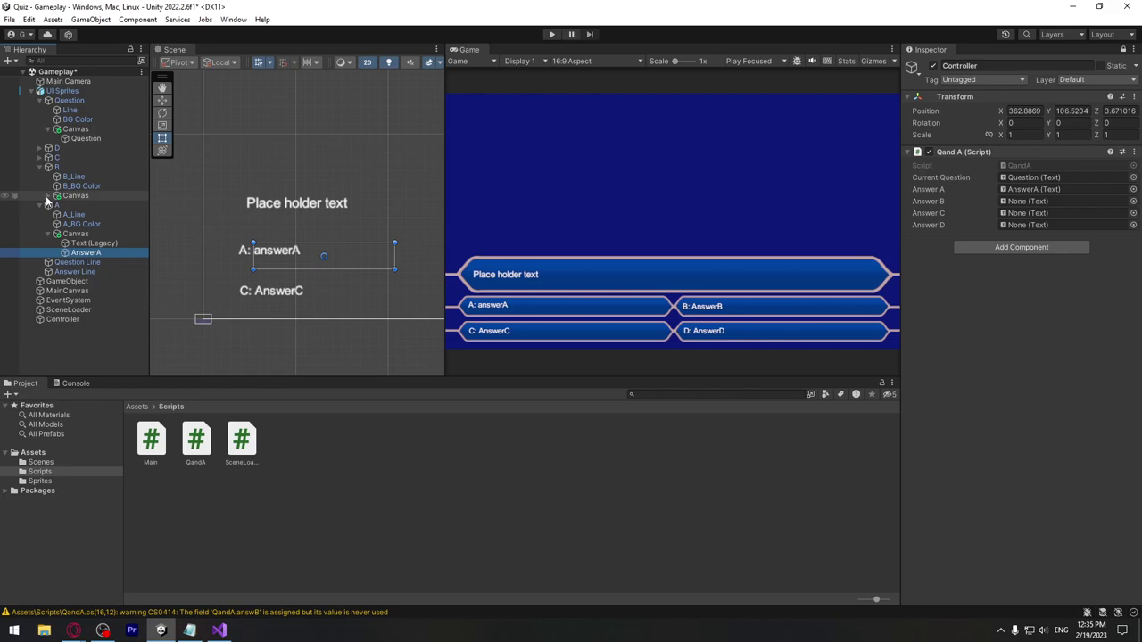
left_click(49, 195)
mouse_move(78, 216)
left_mouse_down()
mouse_move(976, 248)
mouse_move(1026, 201)
left_mouse_up()
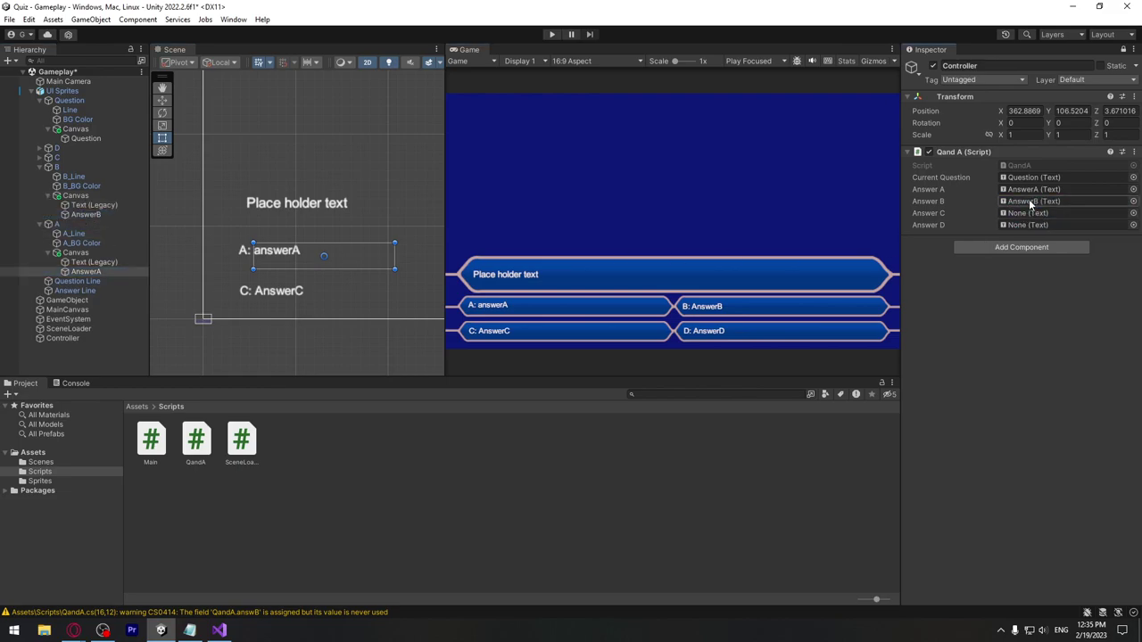
left_click(39, 157)
left_click(48, 185)
left_click_drag(85, 205, 1030, 214)
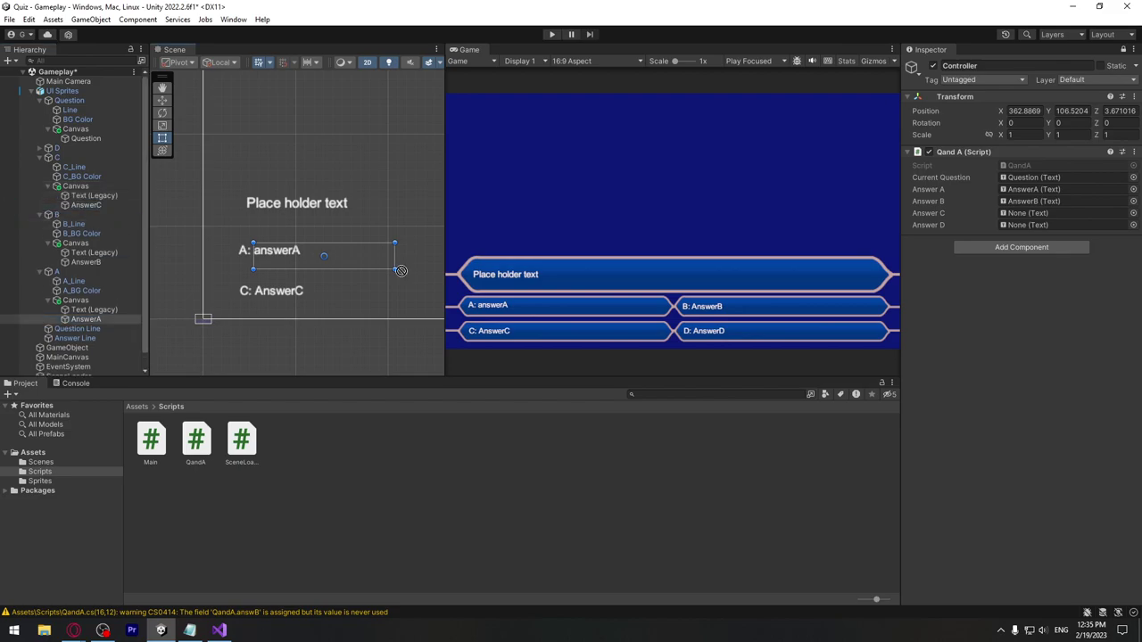
left_click(39, 147)
left_click(48, 177)
left_click(219, 630)
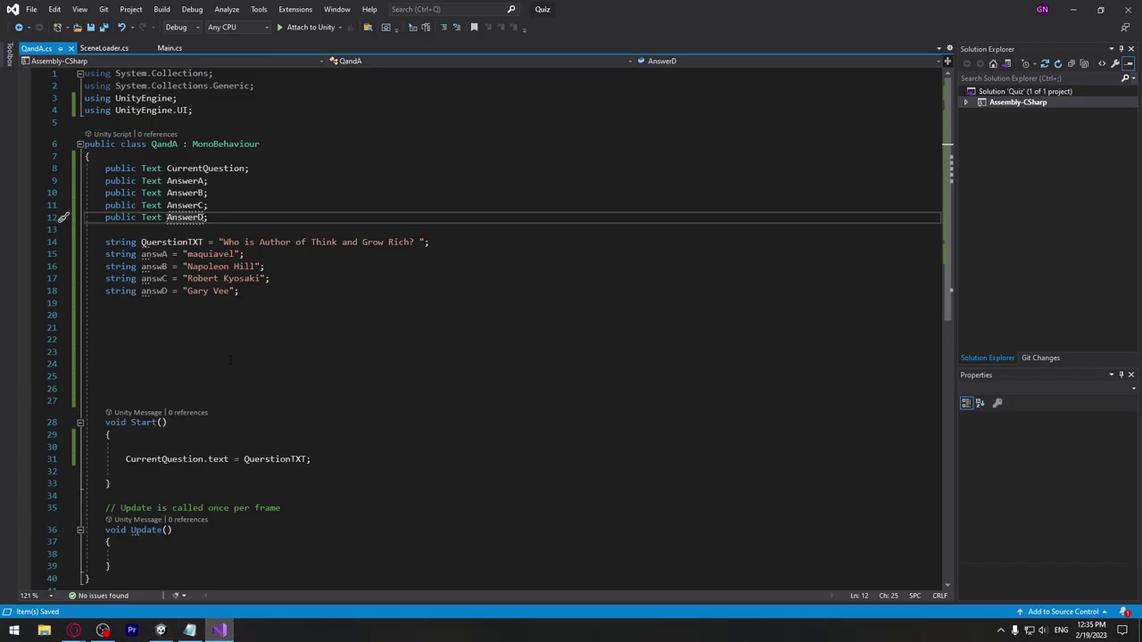
Step: Duplicate the CurrentQuestion text assignment in Start() so it fills lines 33–36
scroll(230, 360, "down", 3)
scroll(295, 384, "up", 2)
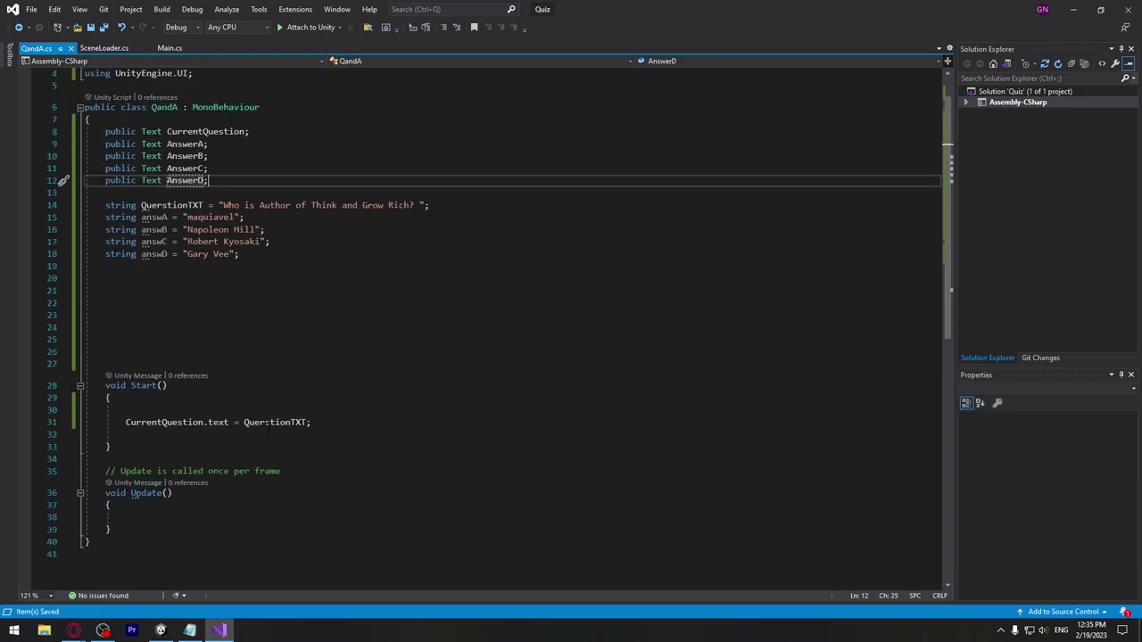
left_click(323, 431)
left_click(312, 423)
key("Return")
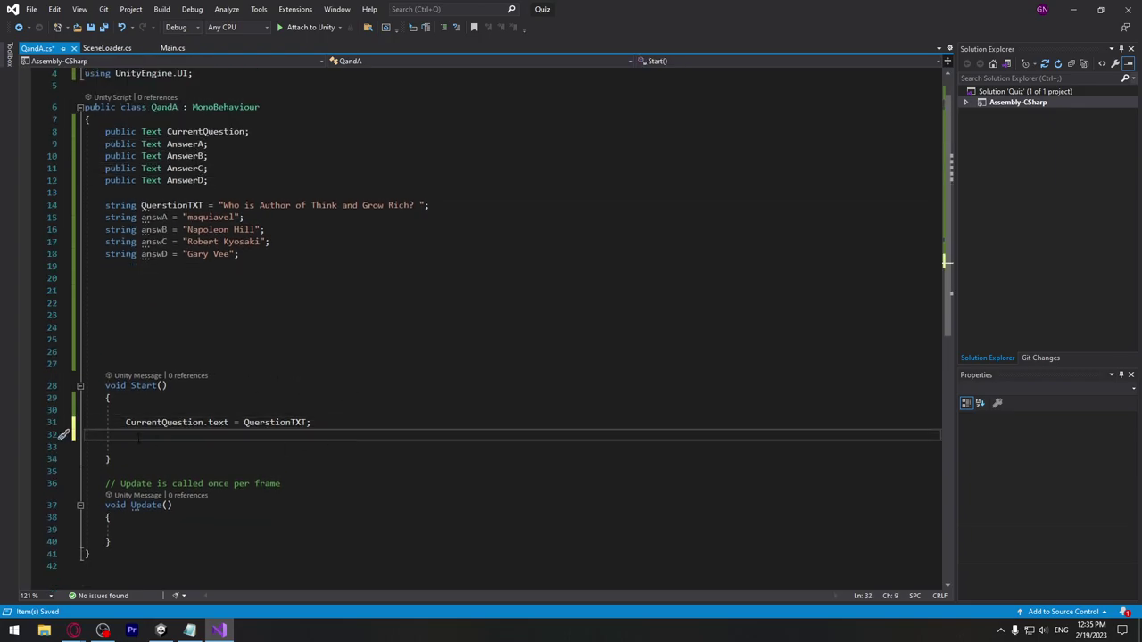
key("shift+Up")
key("ctrl+d")
key("ctrl+d")
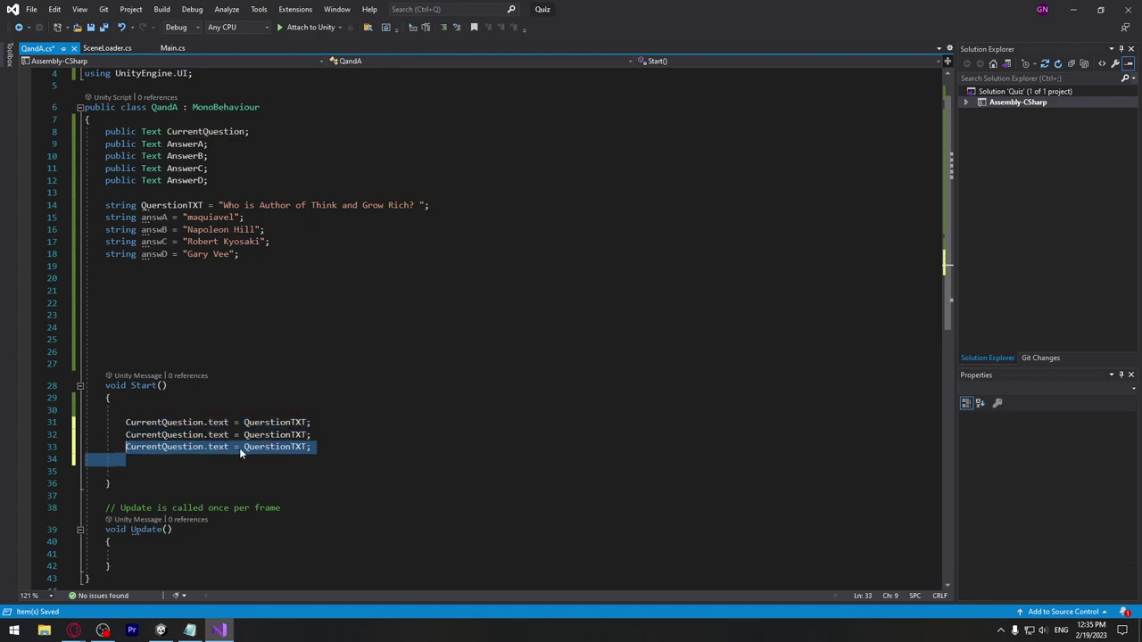
key("ctrl+d")
key("ctrl+d")
key("ctrl+d")
left_click(339, 434)
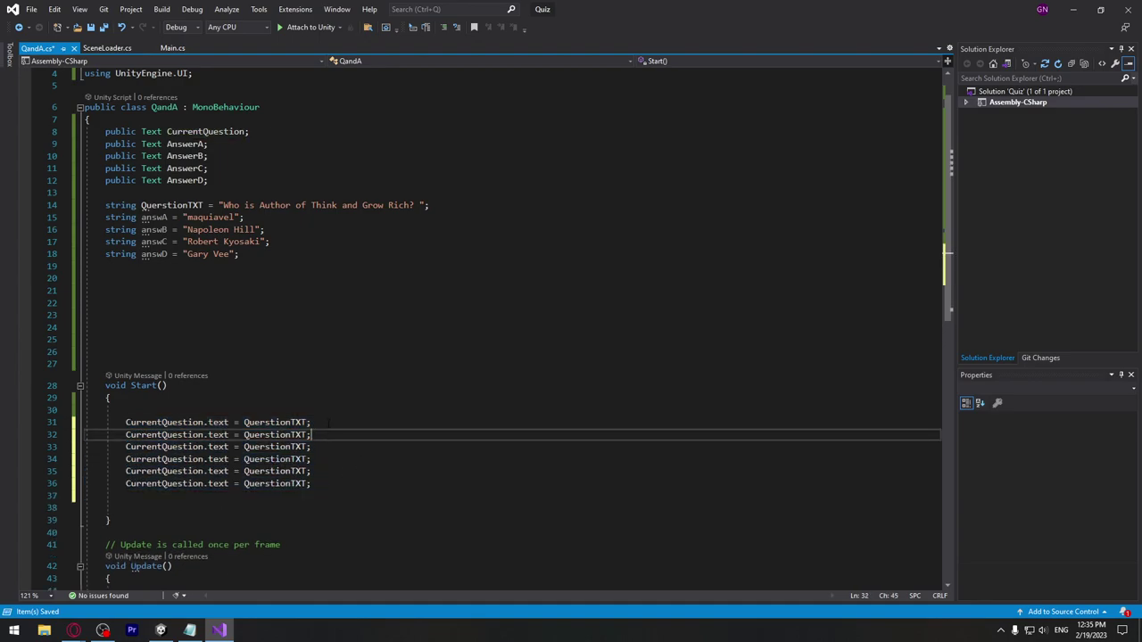
left_click(339, 422)
key("Return")
left_click(323, 446)
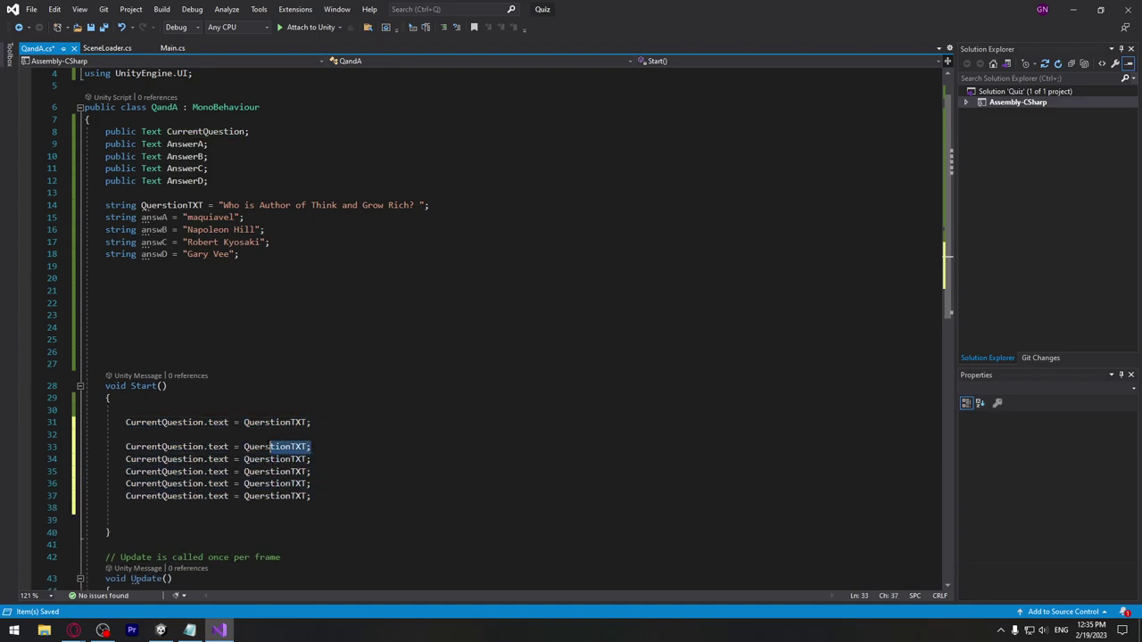
key("shift+Home")
key("shift+Home")
key("BackSpace")
key("BackSpace")
left_click(335, 455)
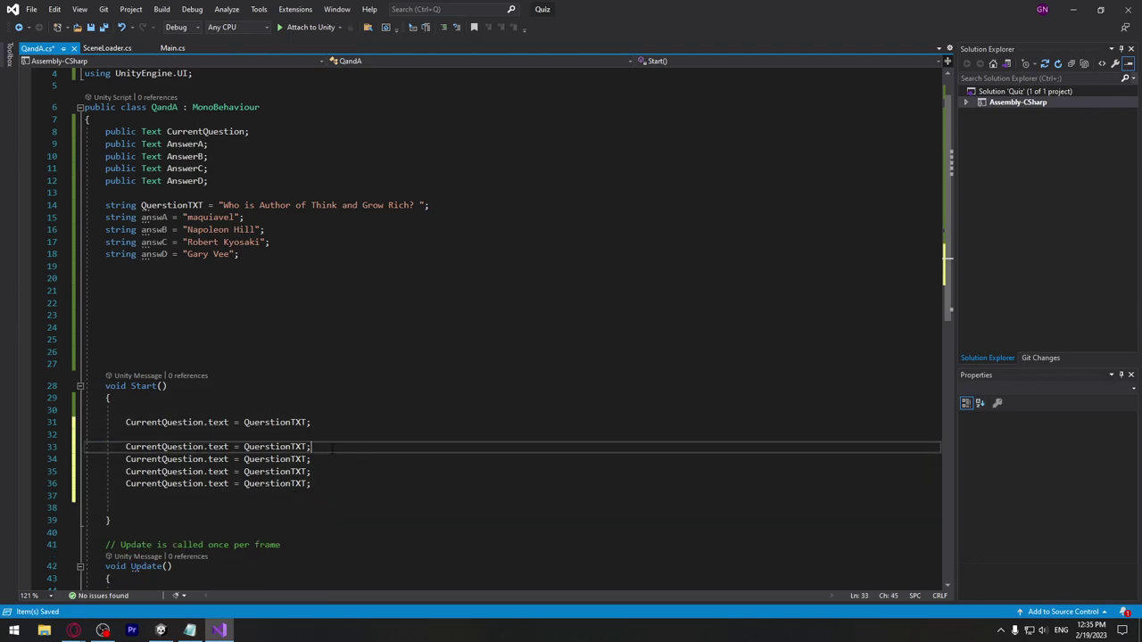
Step: Replace CurrentQuestion with AnswerA on line 33 and AnswerB on line 34
scroll(335, 455, "down", 2)
scroll(499, 326, "up", 1)
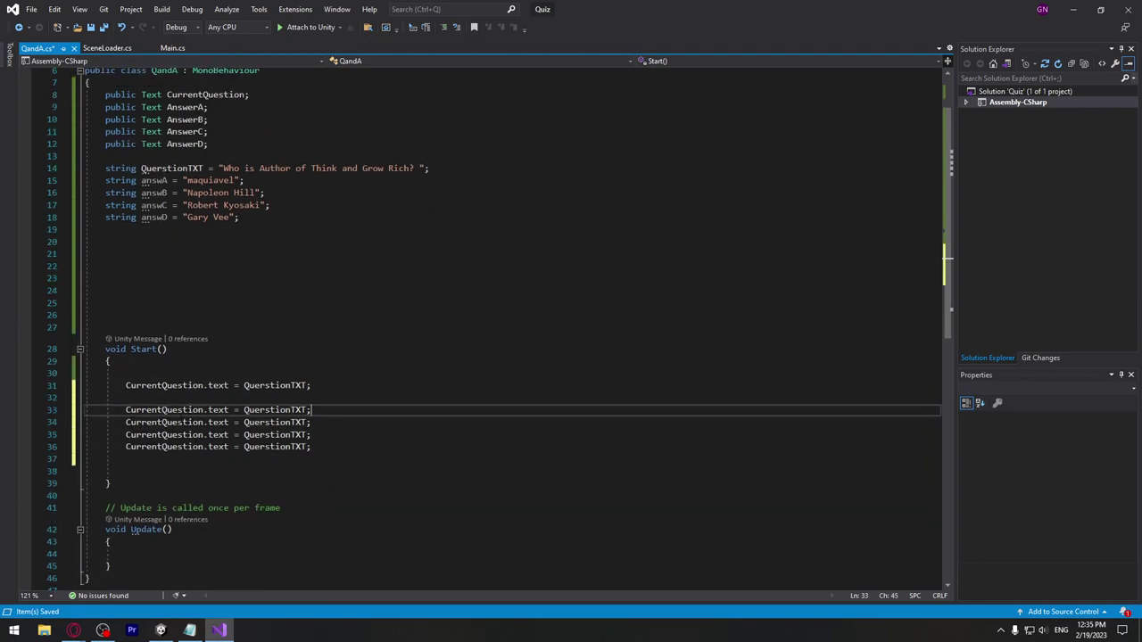
scroll(170, 412, "up", 1)
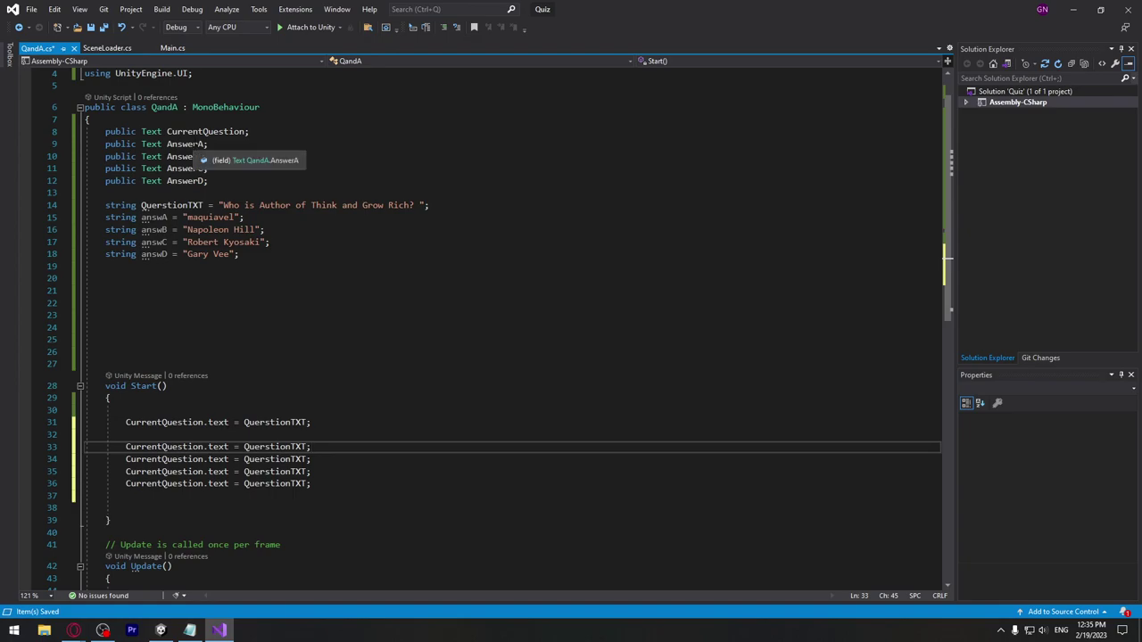
left_click(203, 145)
double_click(184, 144)
key("ctrl+c")
double_click(156, 446)
key("ctrl+v")
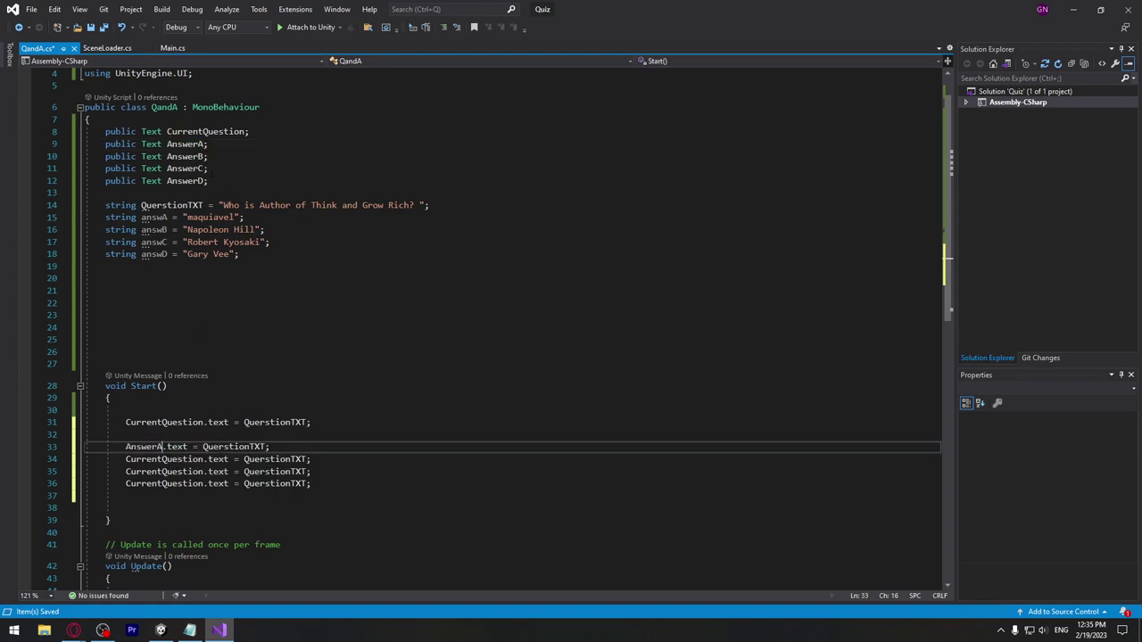
left_click(188, 156)
double_click(184, 156)
key("ctrl+c")
double_click(156, 459)
key("ctrl+v")
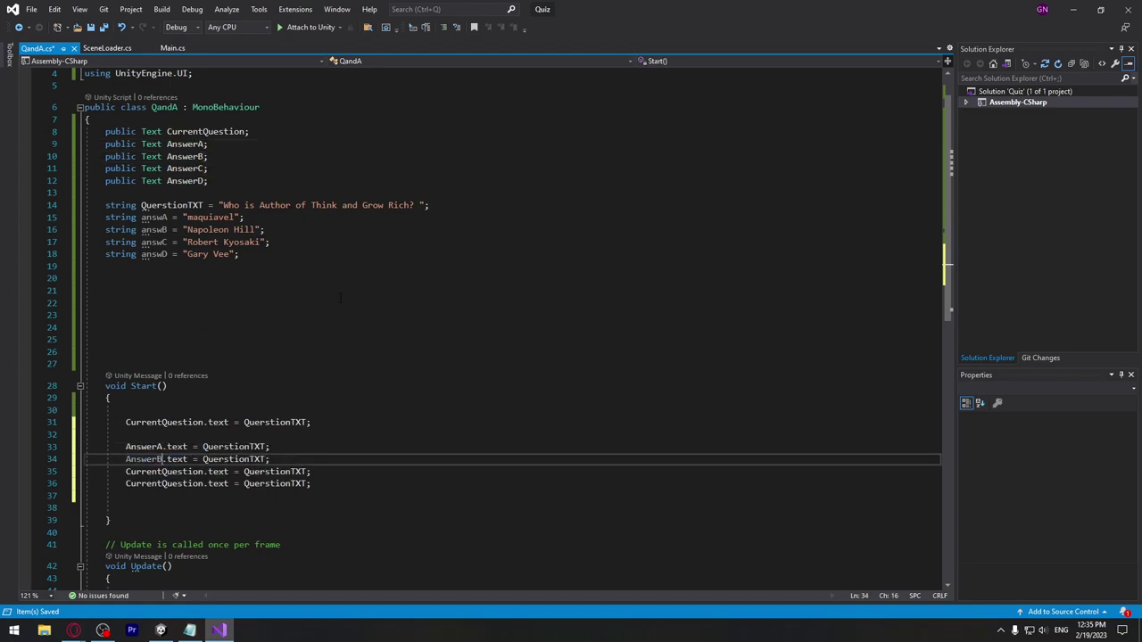
Step: Replace CurrentQuestion with AnswerC and AnswerD on lines 35 and 36, and save
double_click(185, 169)
key("ctrl+c")
double_click(156, 471)
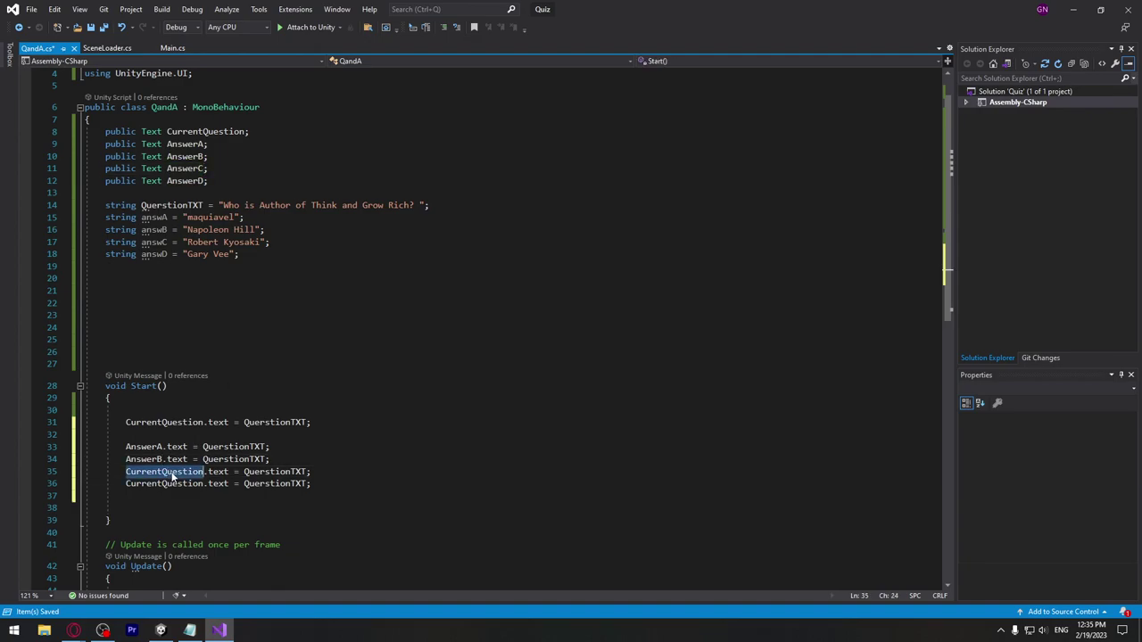
key("ctrl+v")
double_click(184, 181)
key("ctrl+c")
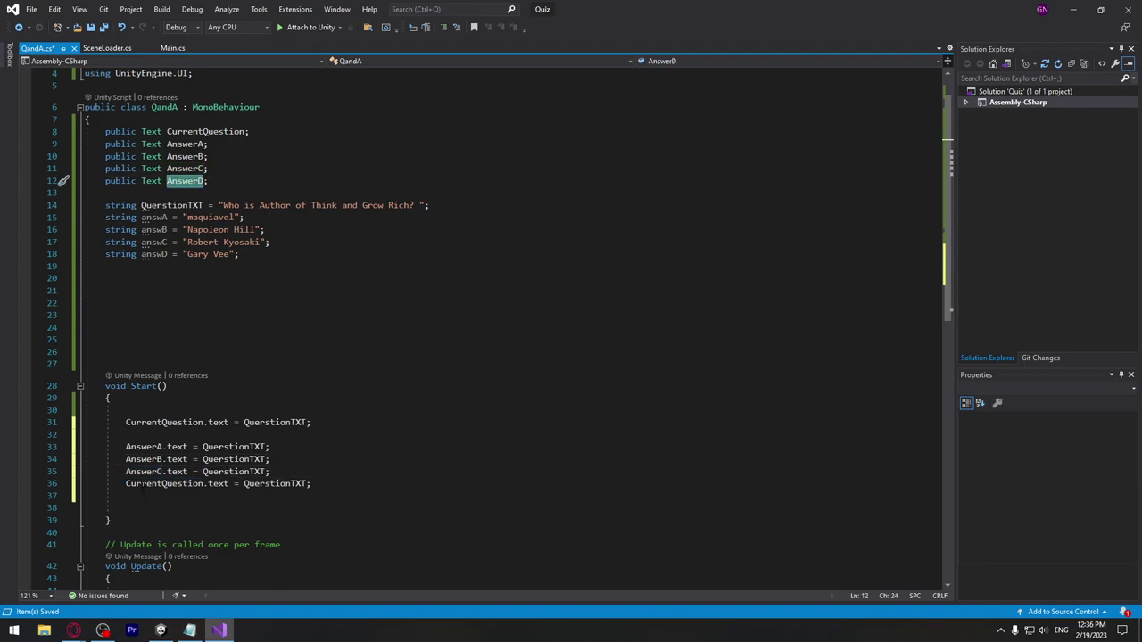
double_click(156, 483)
key("ctrl+v")
key("ctrl+s")
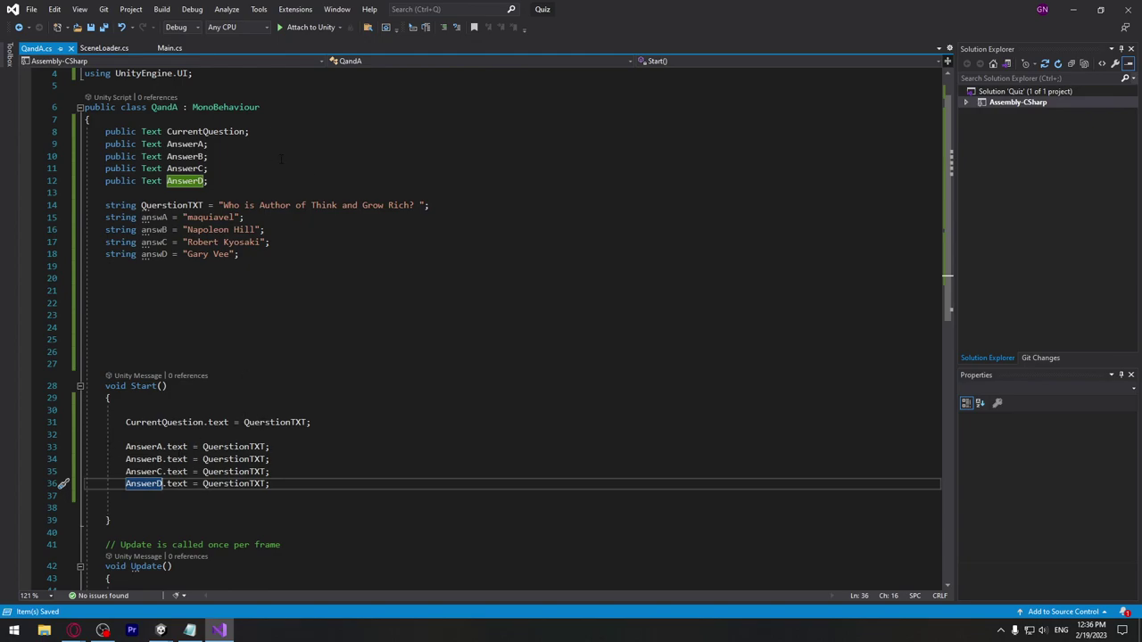
Step: Replace QuestionTXT with answA on line 33 and answB on lines 34 and 35
left_click_drag(444, 205, 84, 205)
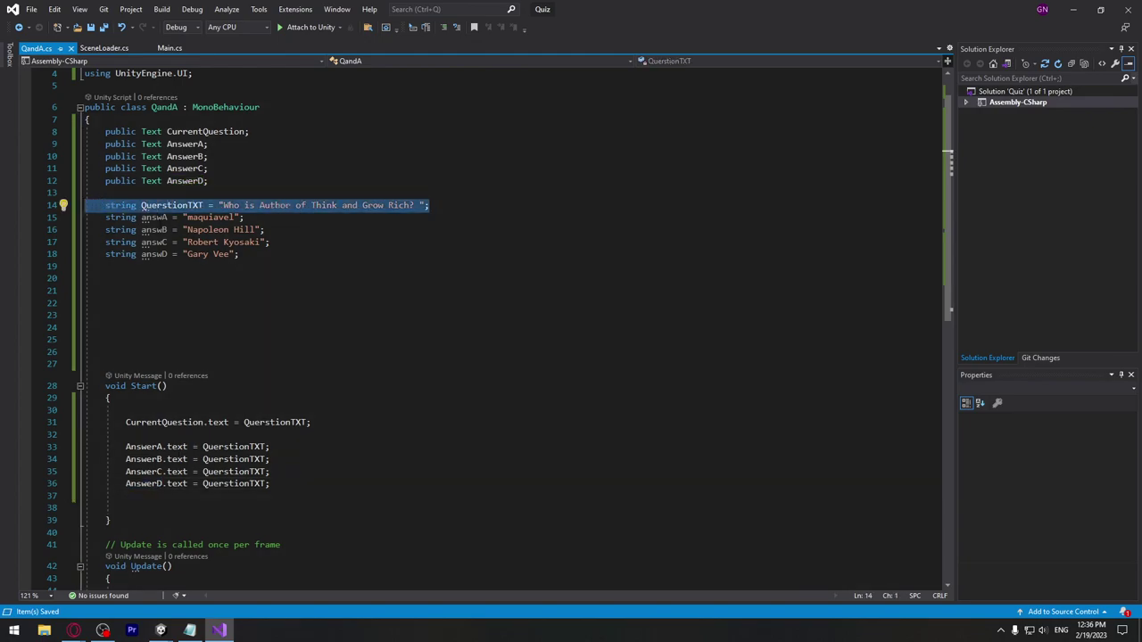
left_click_drag(245, 217, 186, 217)
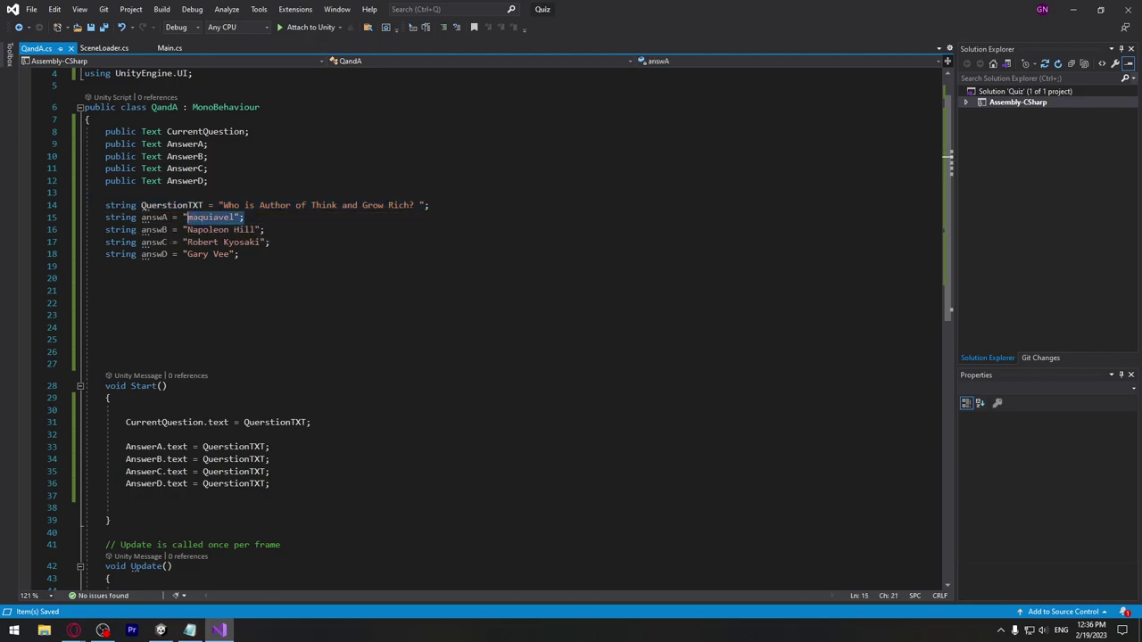
left_click_drag(265, 229, 182, 229)
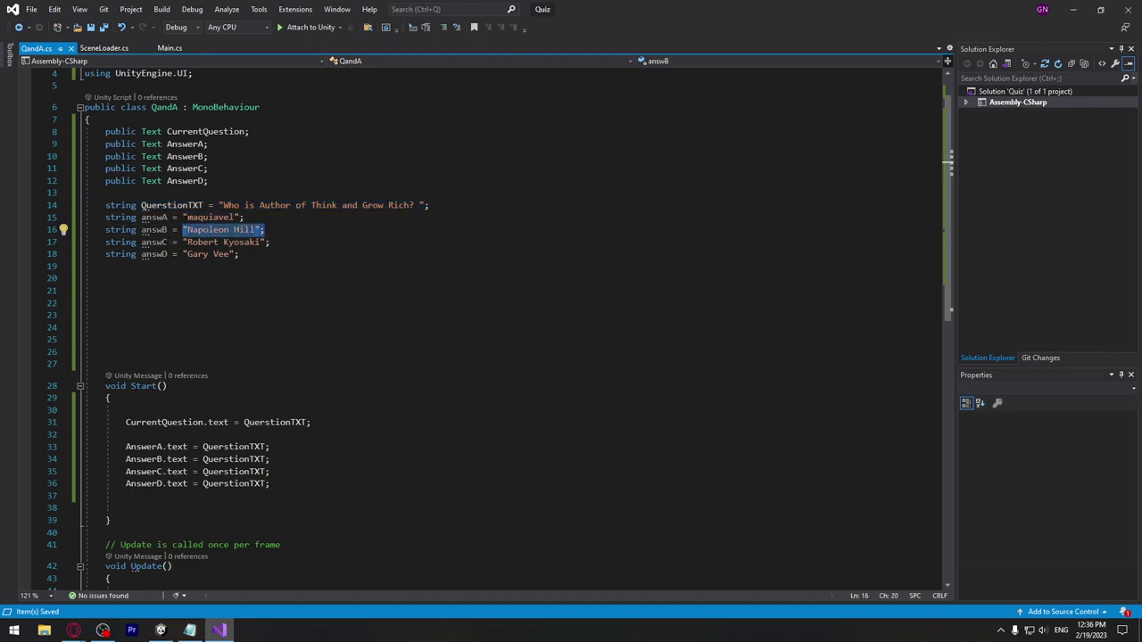
double_click(153, 217)
key("ctrl+c")
double_click(235, 446)
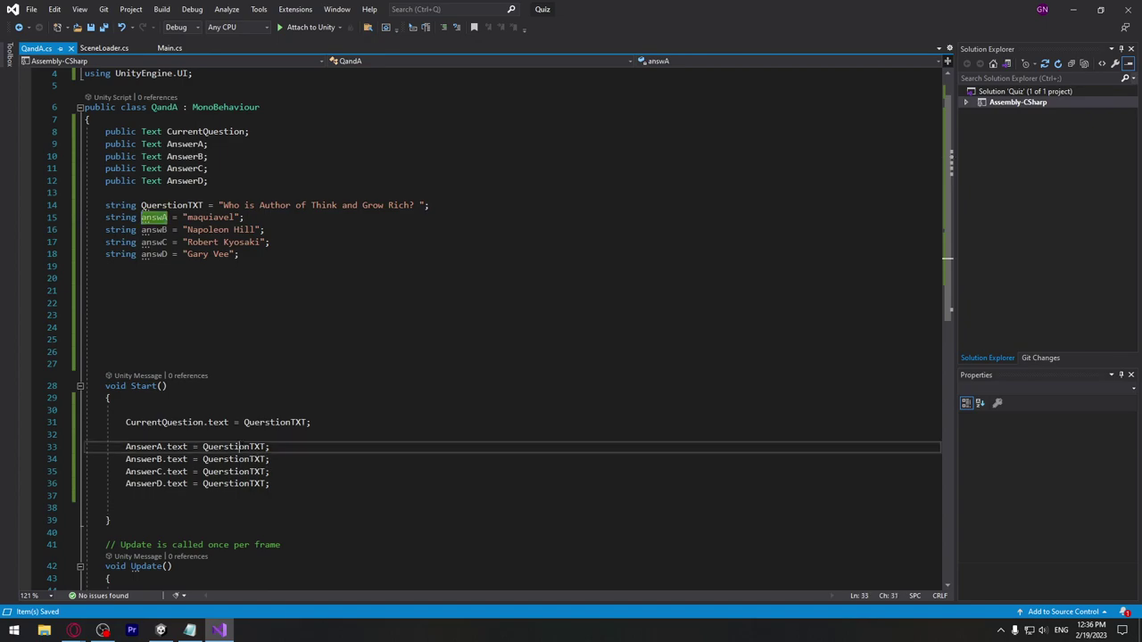
key("ctrl+v")
double_click(154, 229)
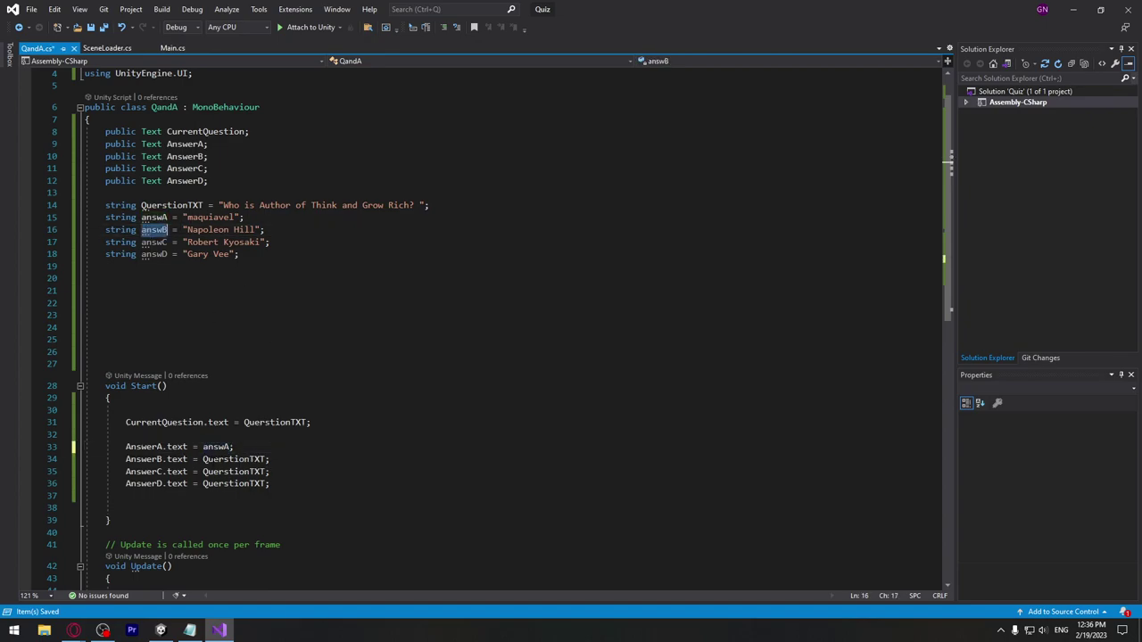
left_click(218, 459)
double_click(235, 459)
key("ctrl+v")
double_click(154, 229)
key("ctrl+c")
double_click(235, 471)
key("ctrl+v")
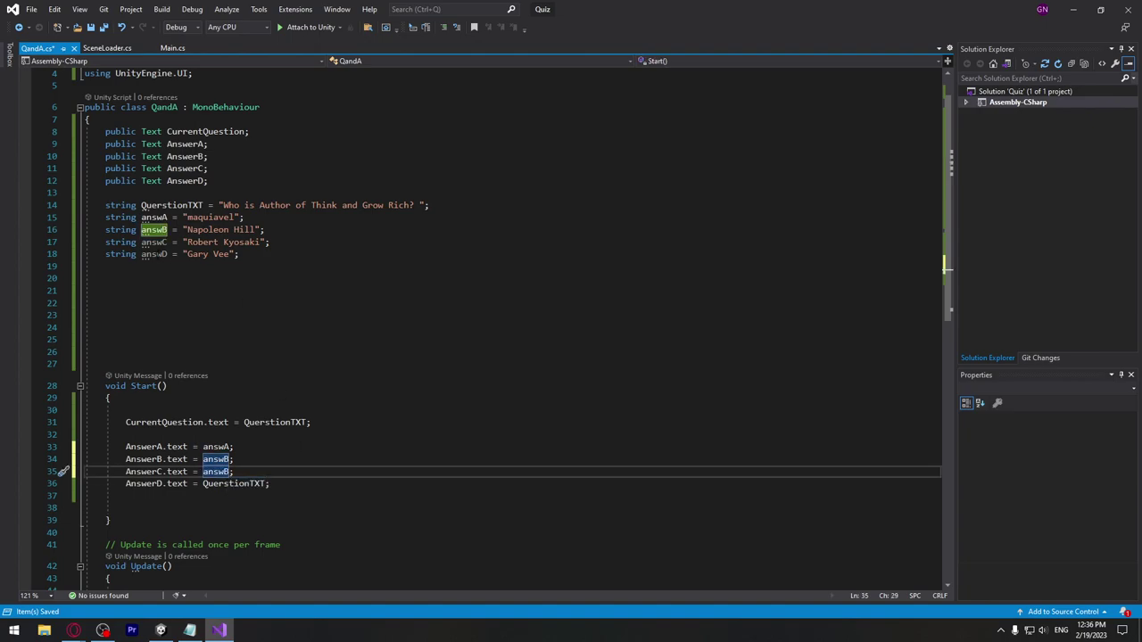
Step: Put answD on line 36 and correct line 35 to use answC
double_click(154, 255)
key("ctrl+c")
double_click(234, 483)
key("ctrl+v")
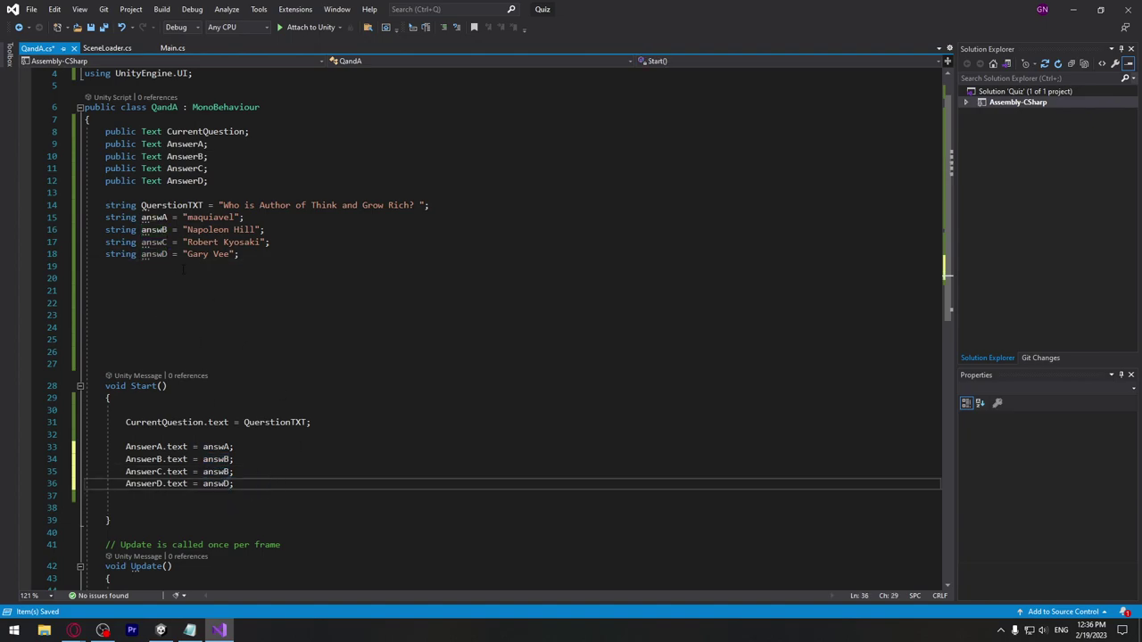
left_click(153, 242)
double_click(154, 242)
key("ctrl+c")
double_click(214, 471)
key("ctrl+v")
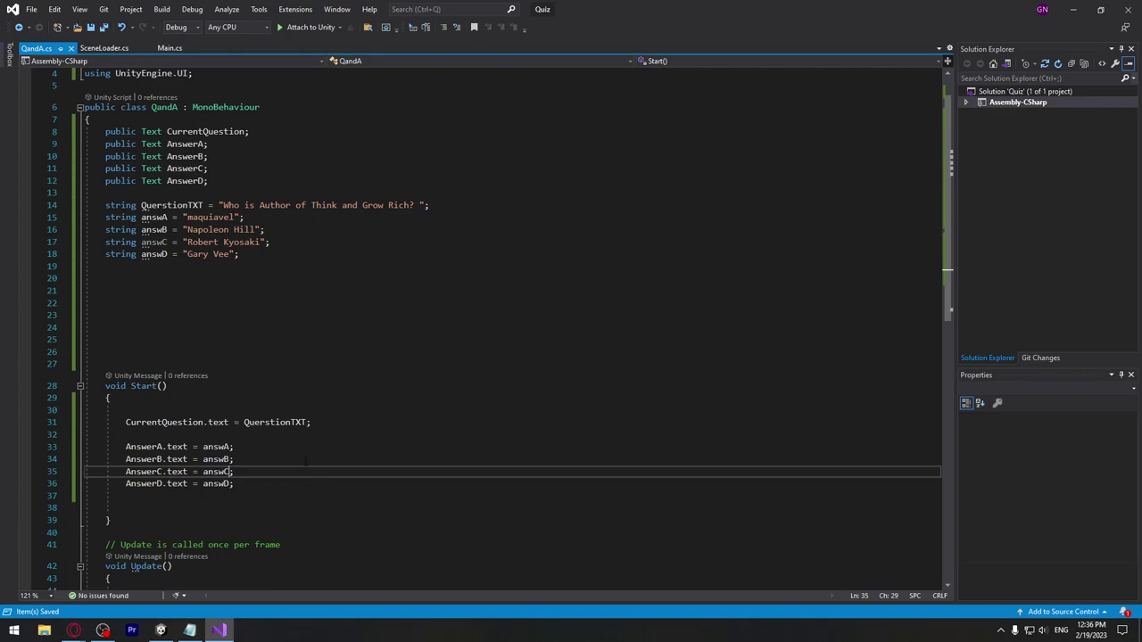
left_click(234, 458)
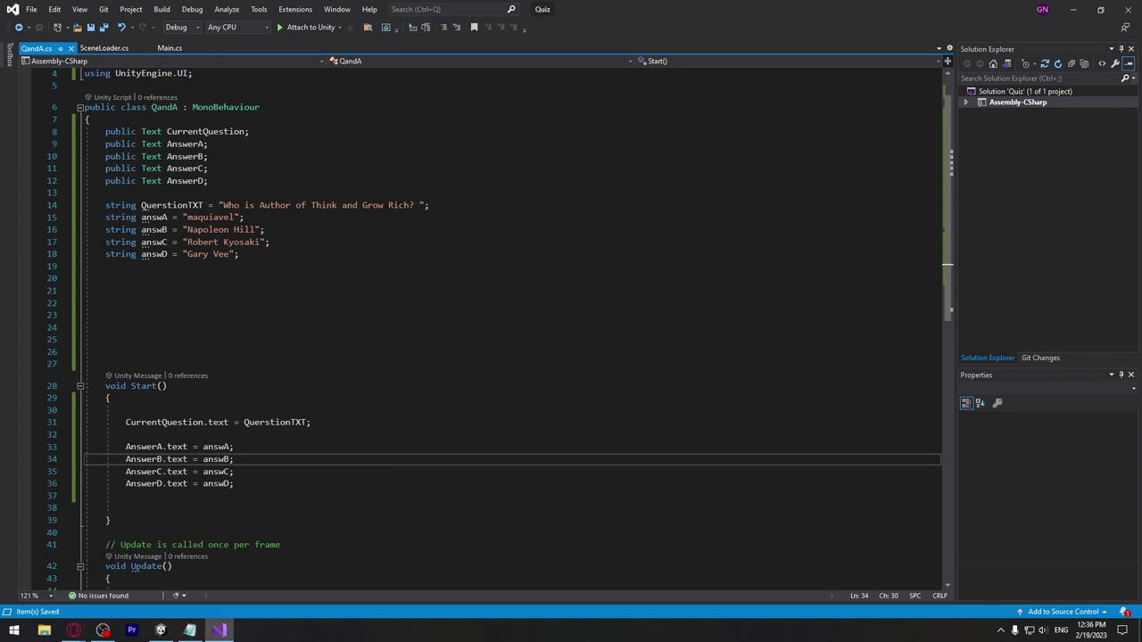
left_click_drag(106, 131, 250, 131)
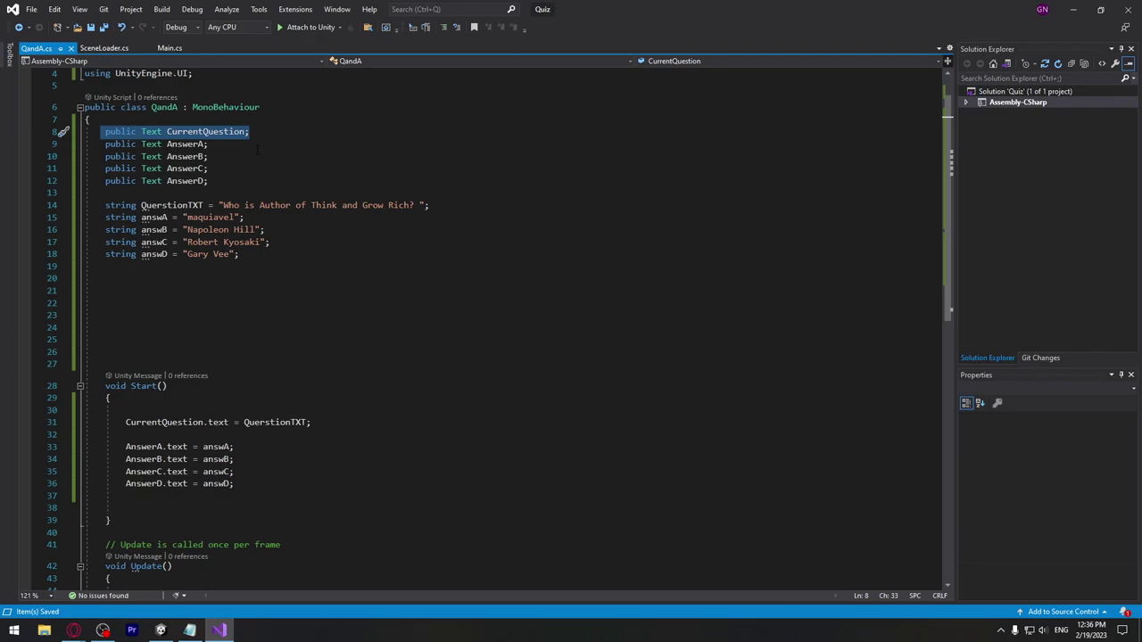
left_click(177, 132)
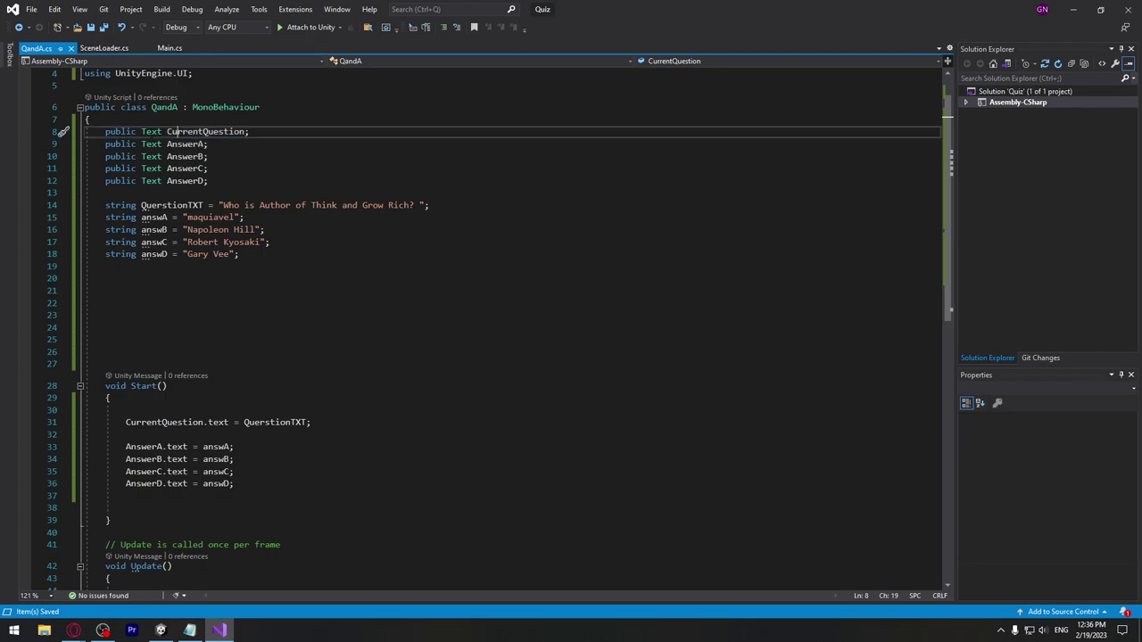
left_click_drag(217, 184, 90, 143)
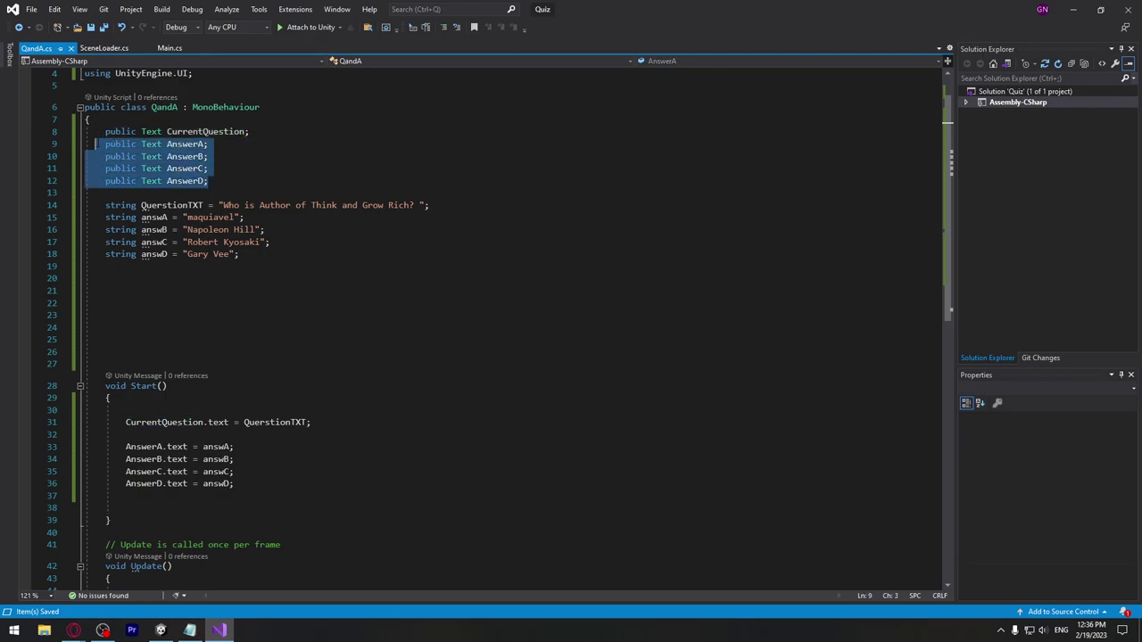
left_click(208, 157)
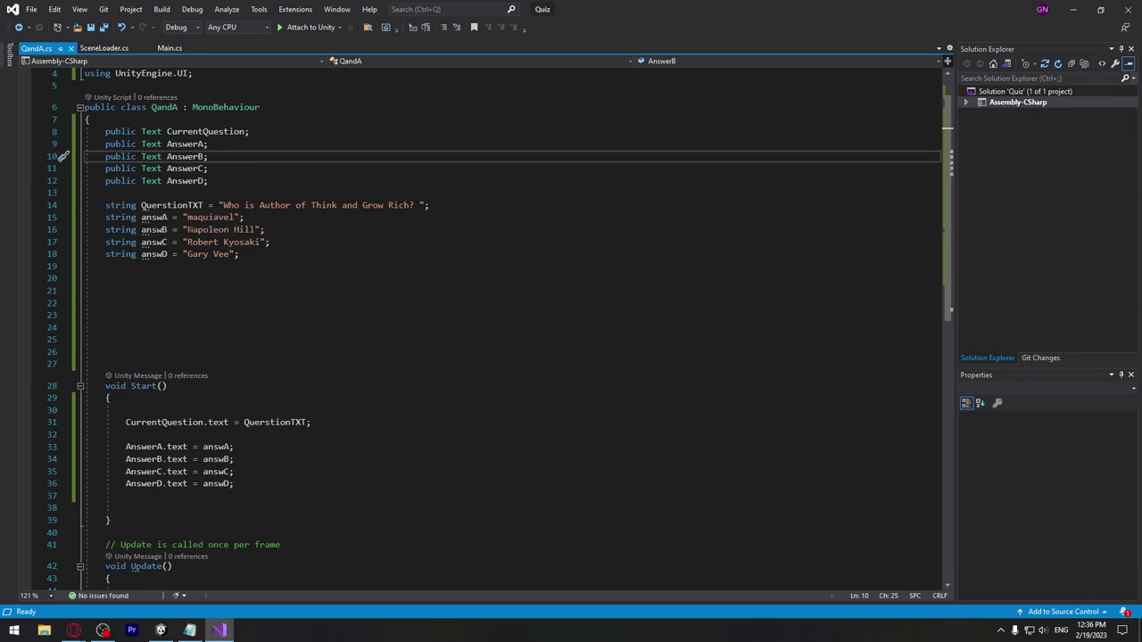
left_click_drag(183, 206, 430, 205)
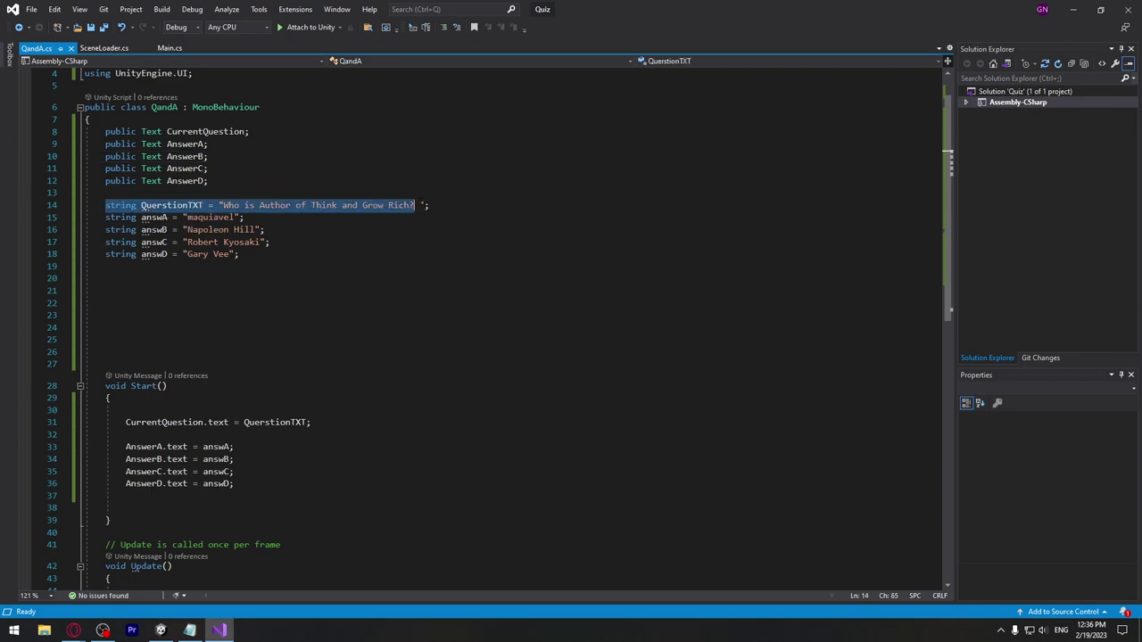
left_click(183, 205)
left_click(126, 422)
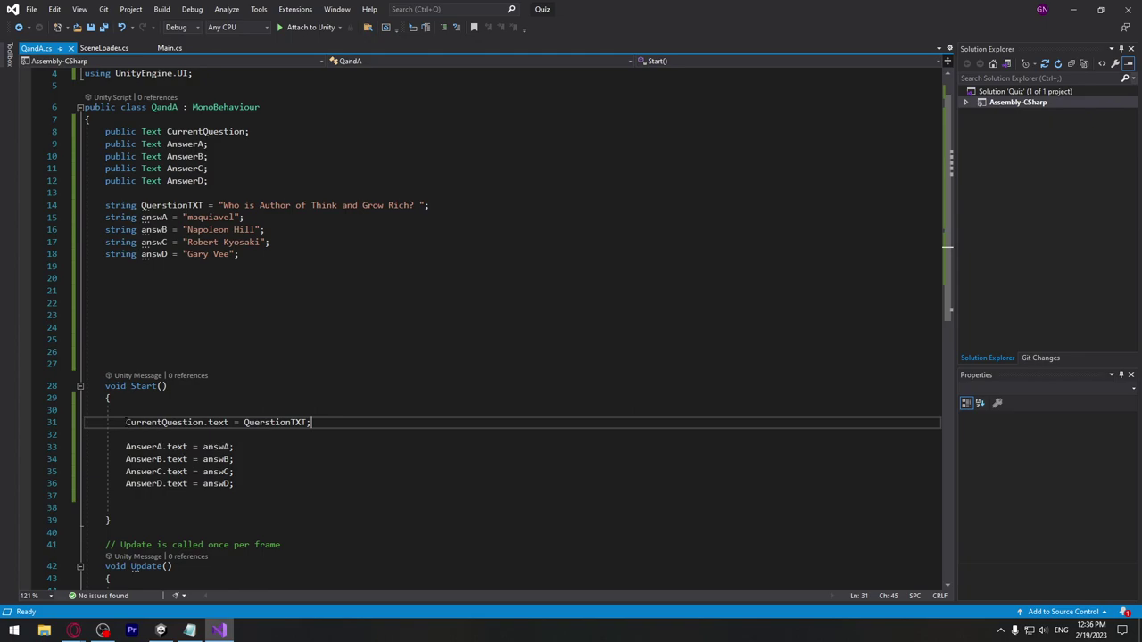
left_click_drag(250, 132, 105, 131)
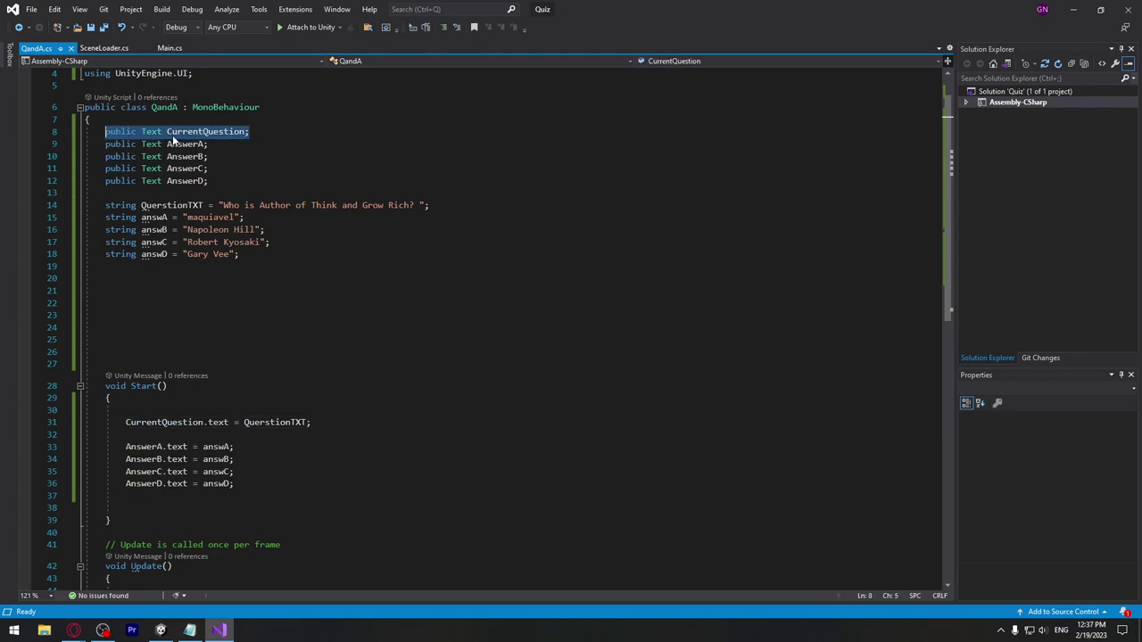
left_click_drag(126, 422, 203, 422)
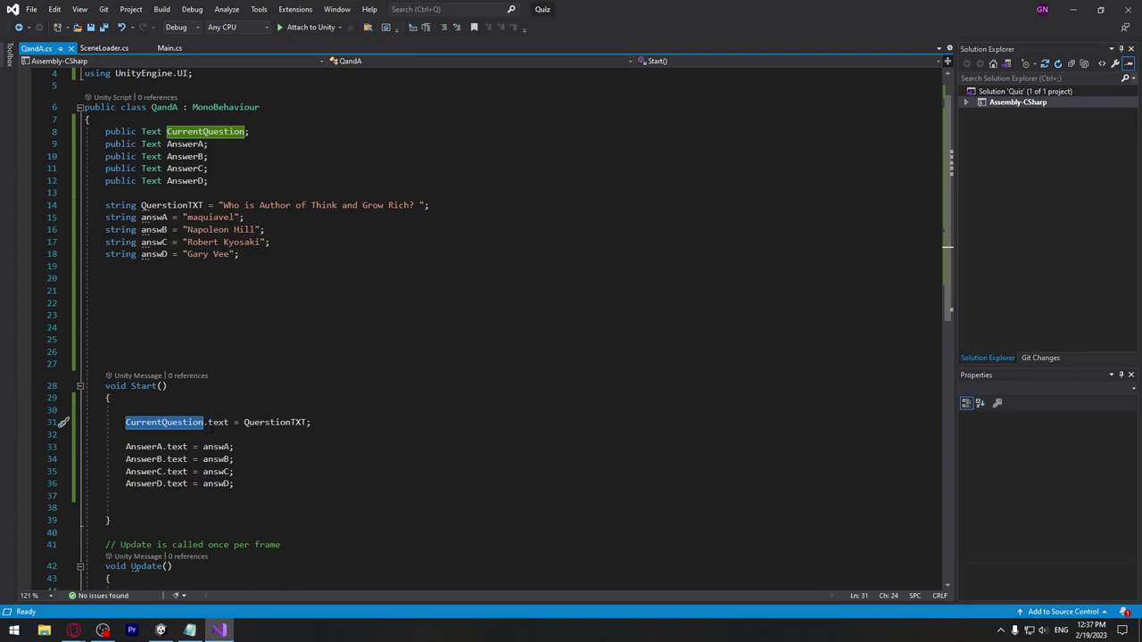
double_click(215, 425)
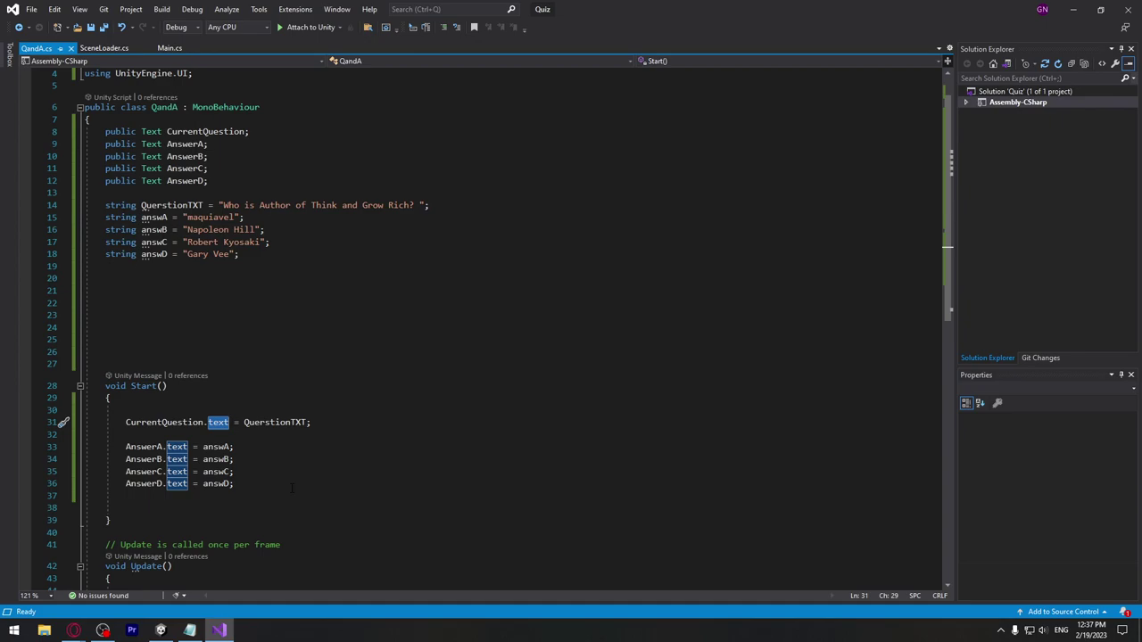
left_click(236, 423)
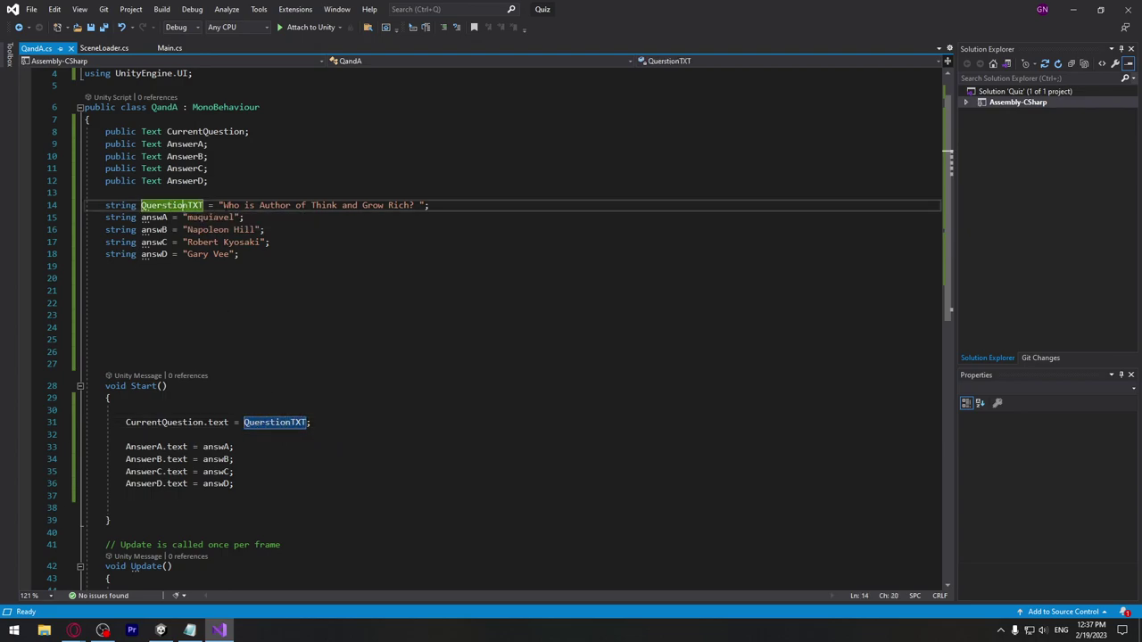
left_click_drag(219, 205, 429, 205)
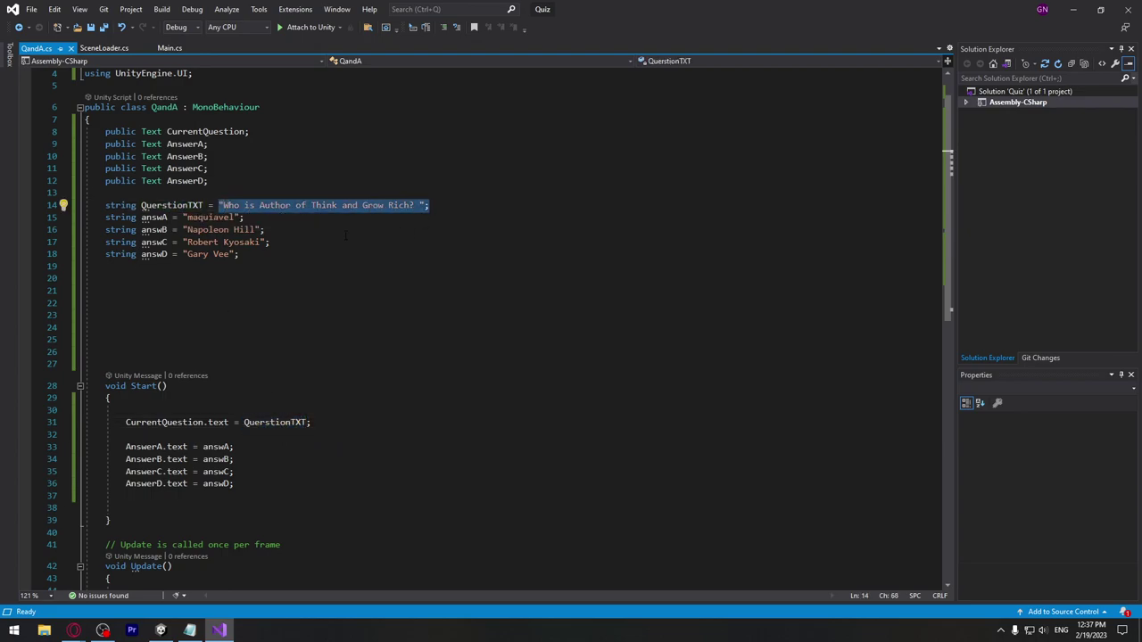
left_click(239, 471)
key("ctrl+s")
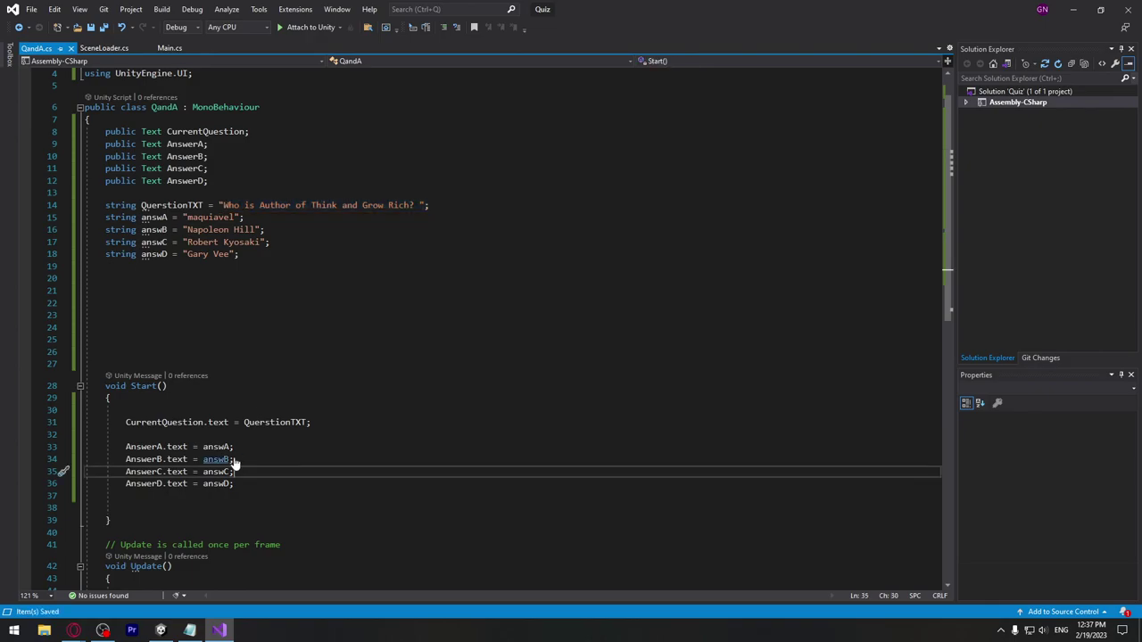
Step: Play the quiz in Unity to see the question and four answers filled, then stop it
left_click(161, 630)
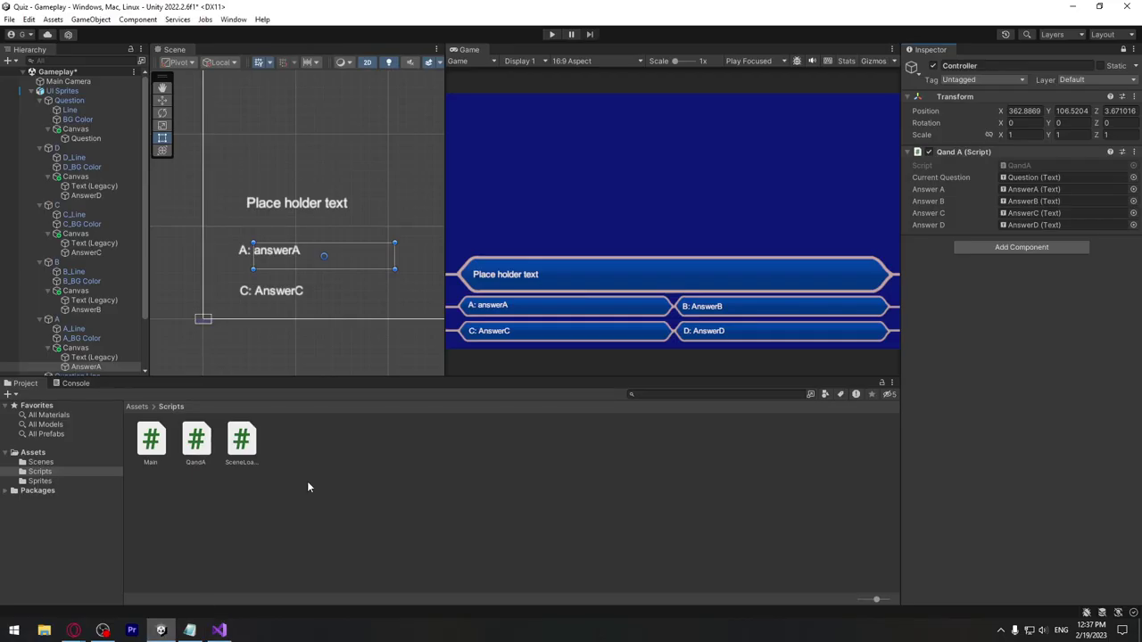
left_click(552, 34)
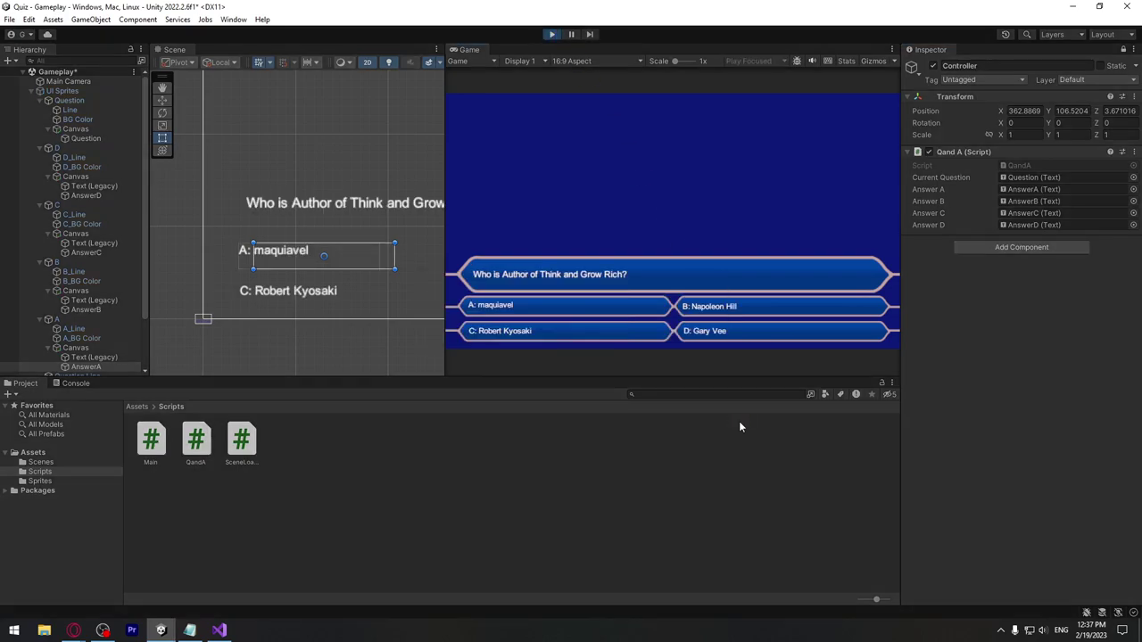
left_click(552, 34)
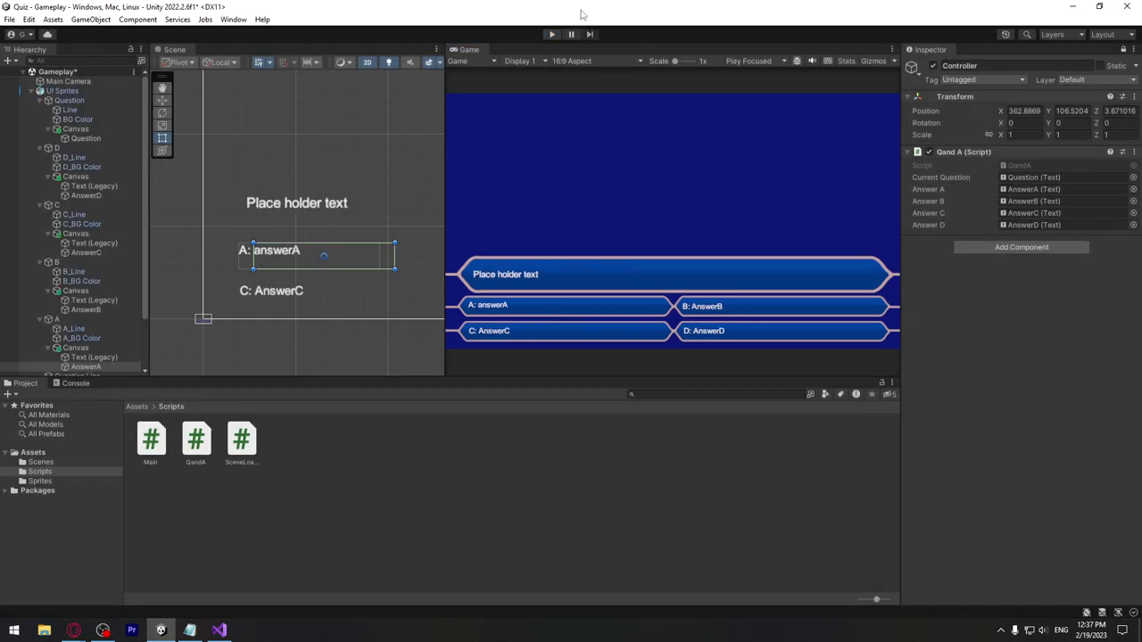